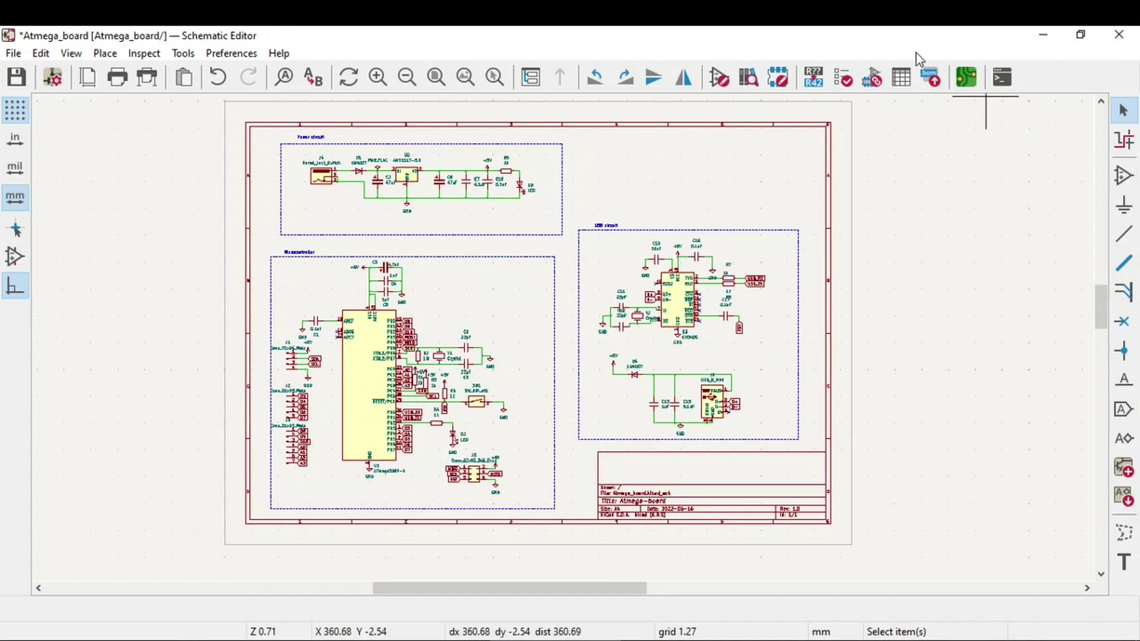
# Step: Launch the Assign Footprints tool for the Atmega_board schematic from the toolbar
pyautogui.click(873, 78)
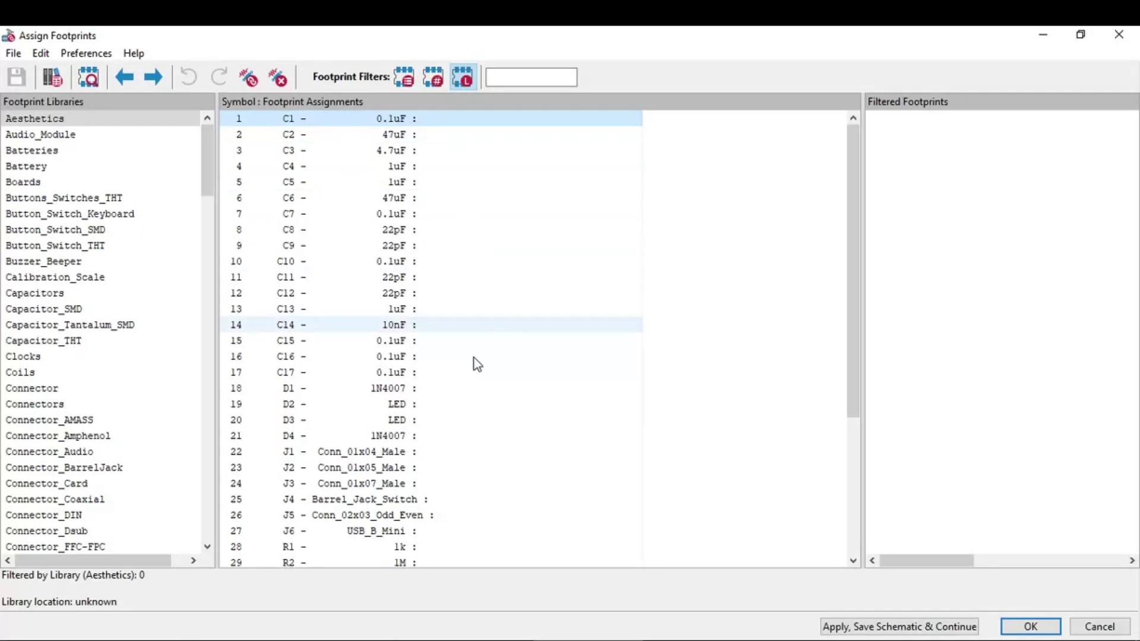
# Step: Review the 41 listed symbols, mostly unassigned, and select capacitor C6 (47uF)
pyautogui.scroll(-5, 398, 279)
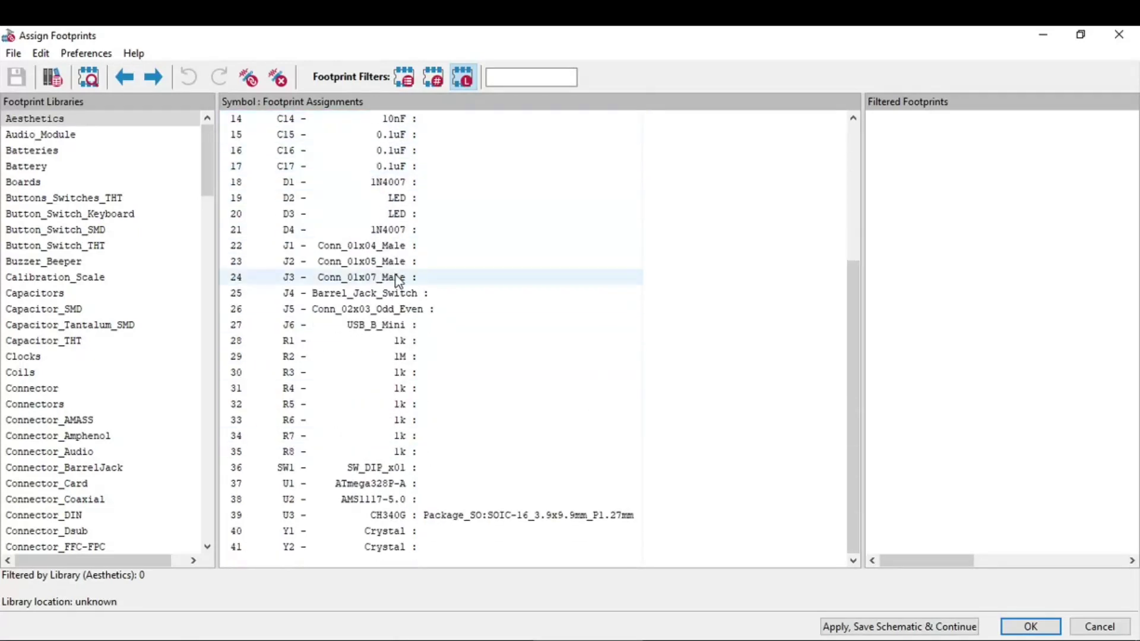
pyautogui.moveTo(852, 394); pyautogui.dragTo(861, 502)
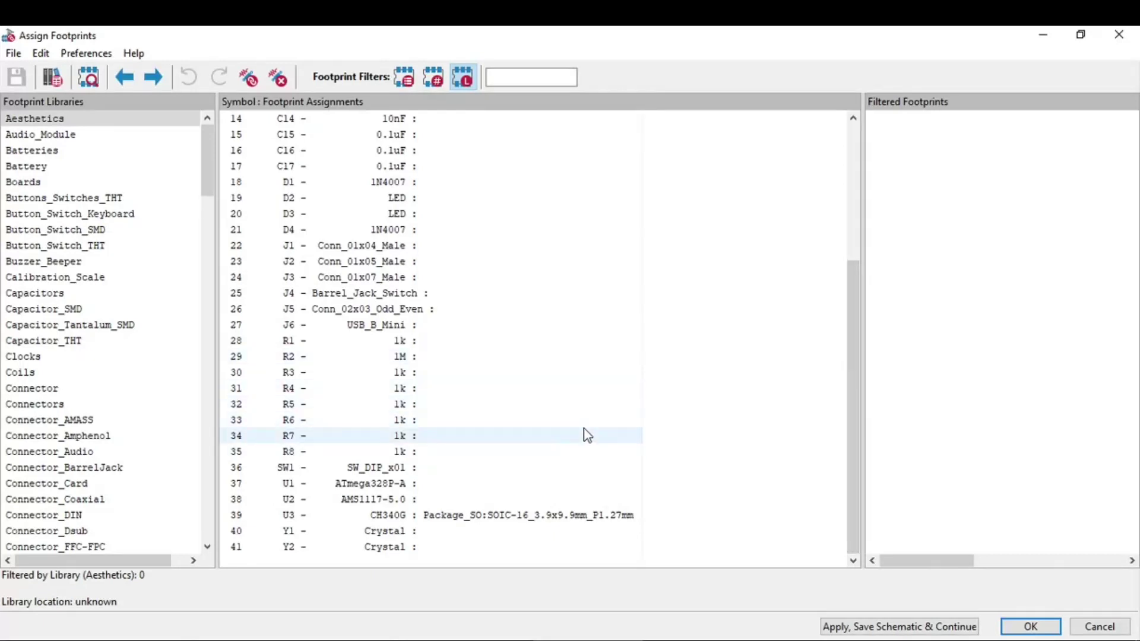
pyautogui.scroll(5, 584, 428)
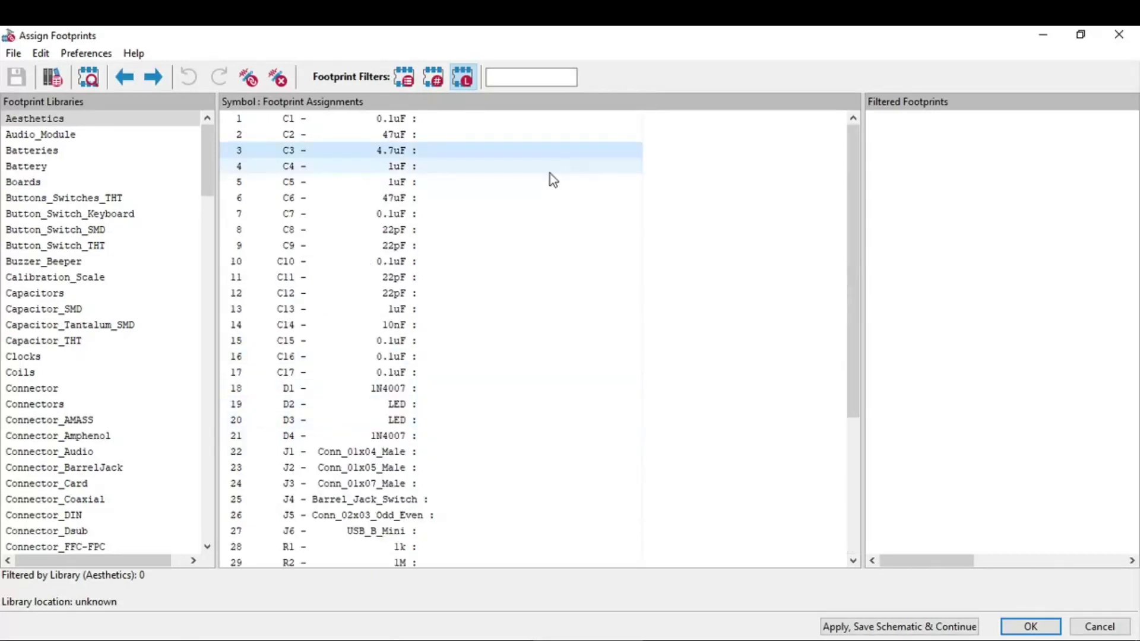
pyautogui.click(571, 198)
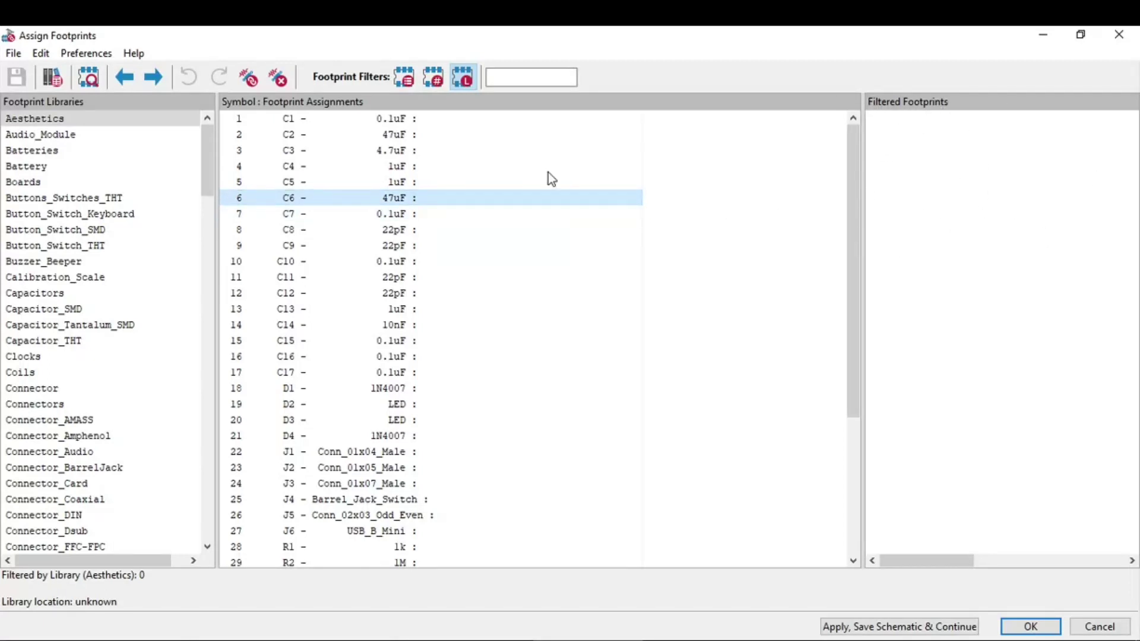
# Step: Show Capacitor_SMD footprints for C6, filtered by CP_* keywords and 2-pin count, leaving 50
pyautogui.click(43, 152)
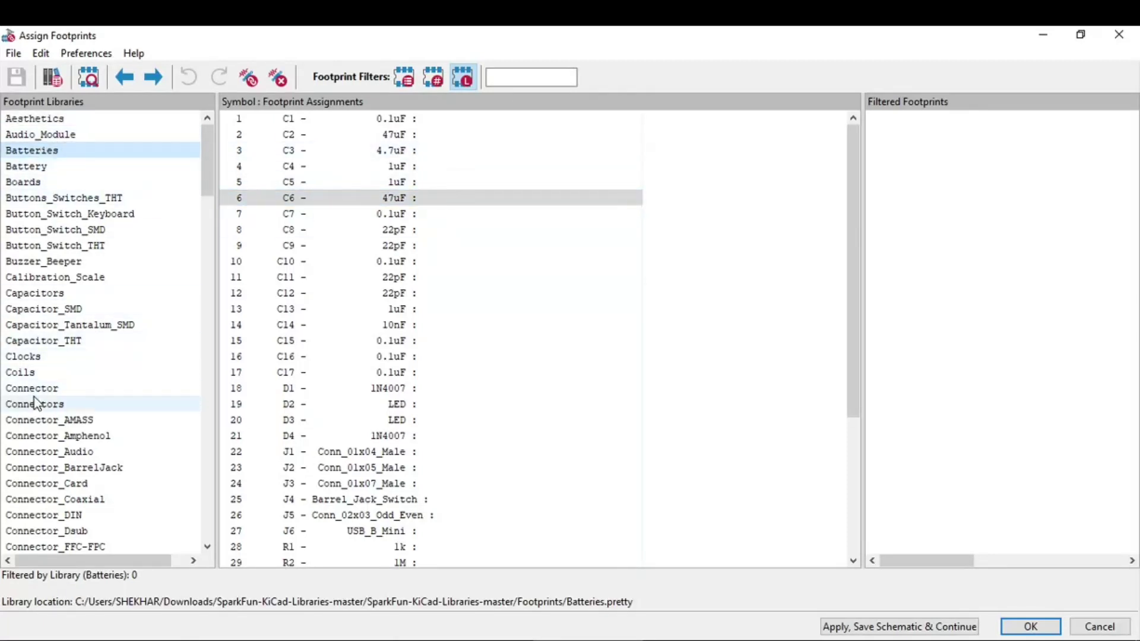
pyautogui.click(88, 308)
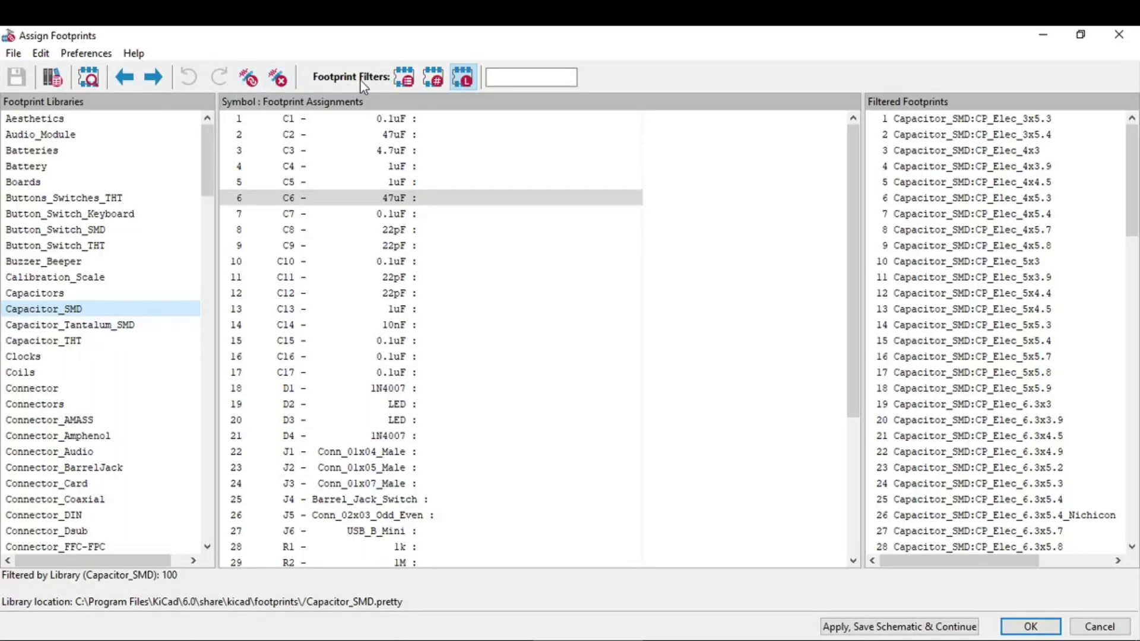
pyautogui.click(402, 84)
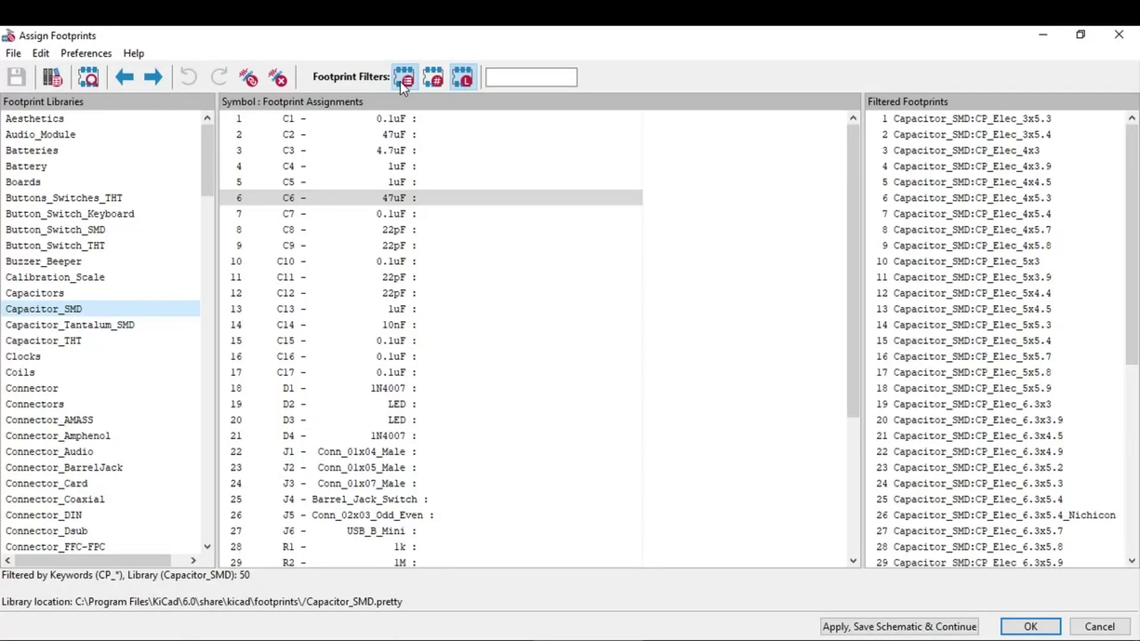
pyautogui.click(437, 82)
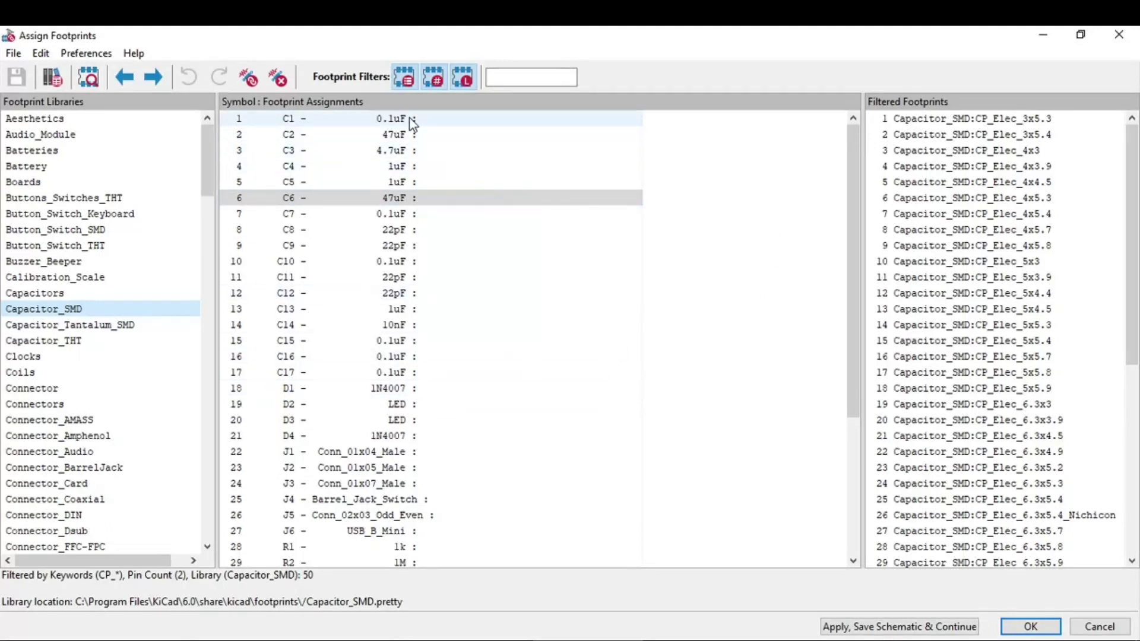
# Step: Select capacitor C1 (0.1uF) to list its C_* Capacitor_SMD candidates
pyautogui.click(15, 56)
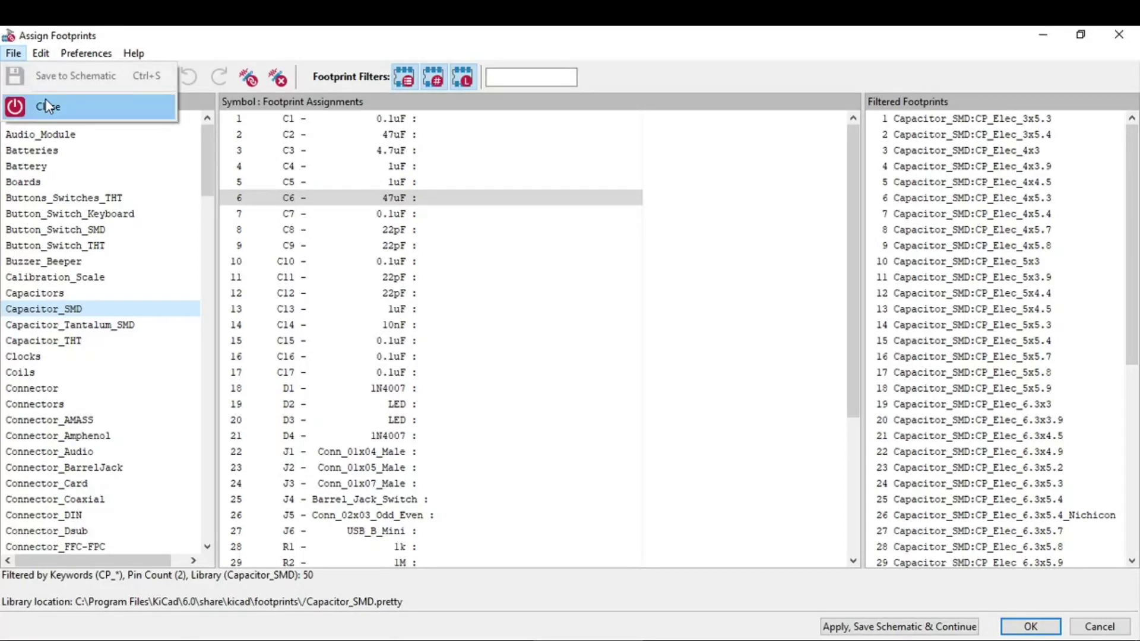
pyautogui.click(432, 122)
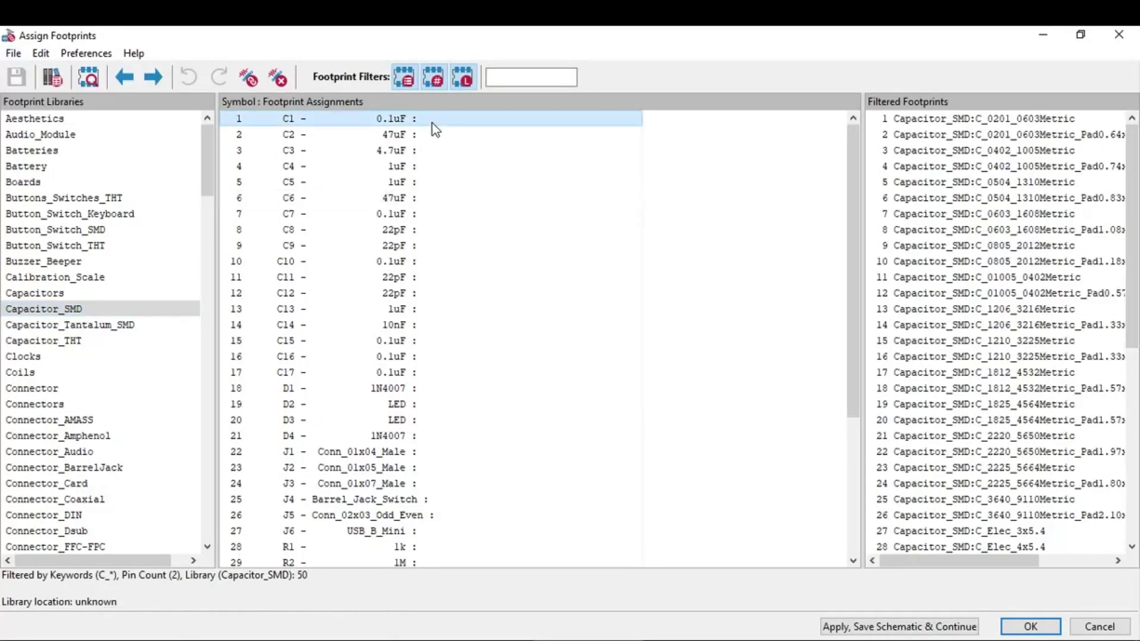
pyautogui.click(13, 53)
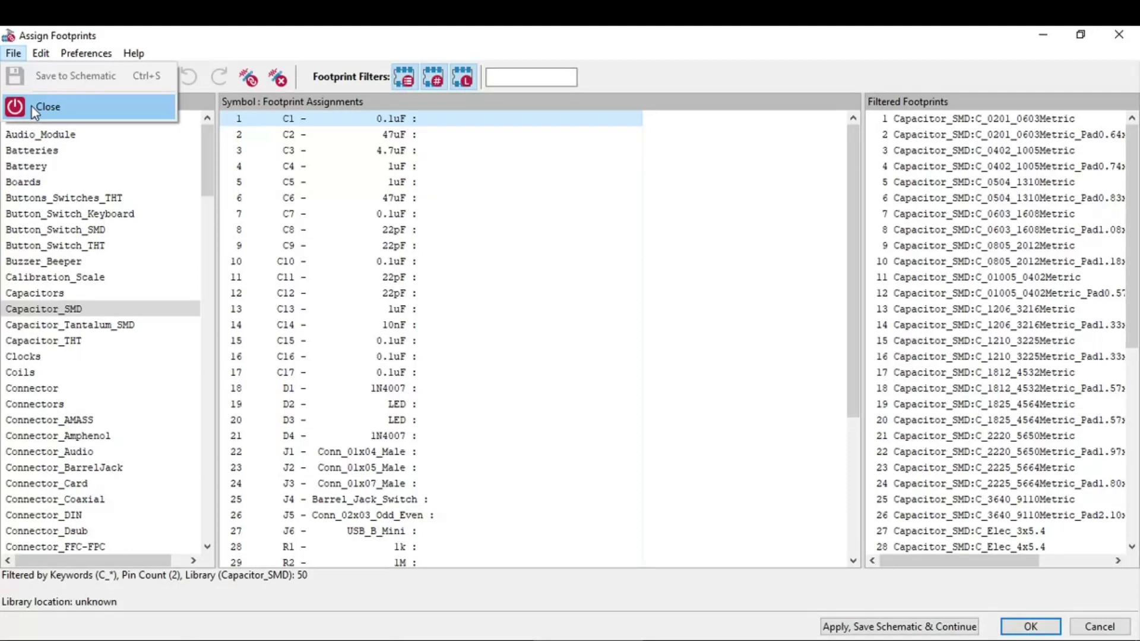
pyautogui.moveTo(43, 54)
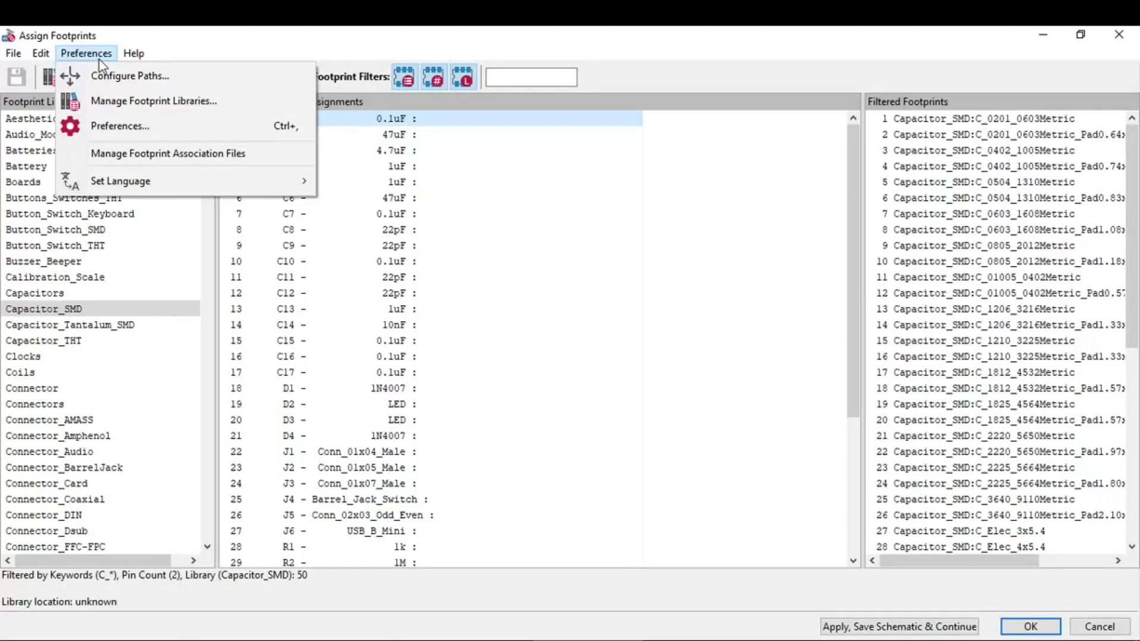
# Step: Widen the Capacitor_SMD footprint list to show full names and select C_0805_2012Metric
pyautogui.moveTo(134, 55)
pyautogui.click(265, 55)
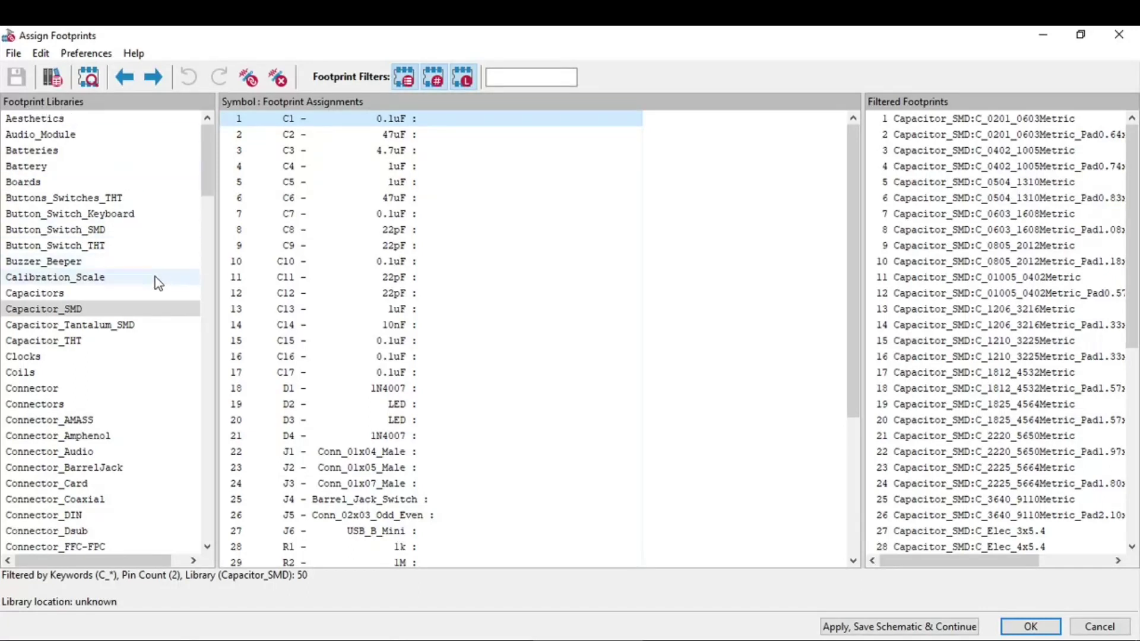
pyautogui.click(87, 312)
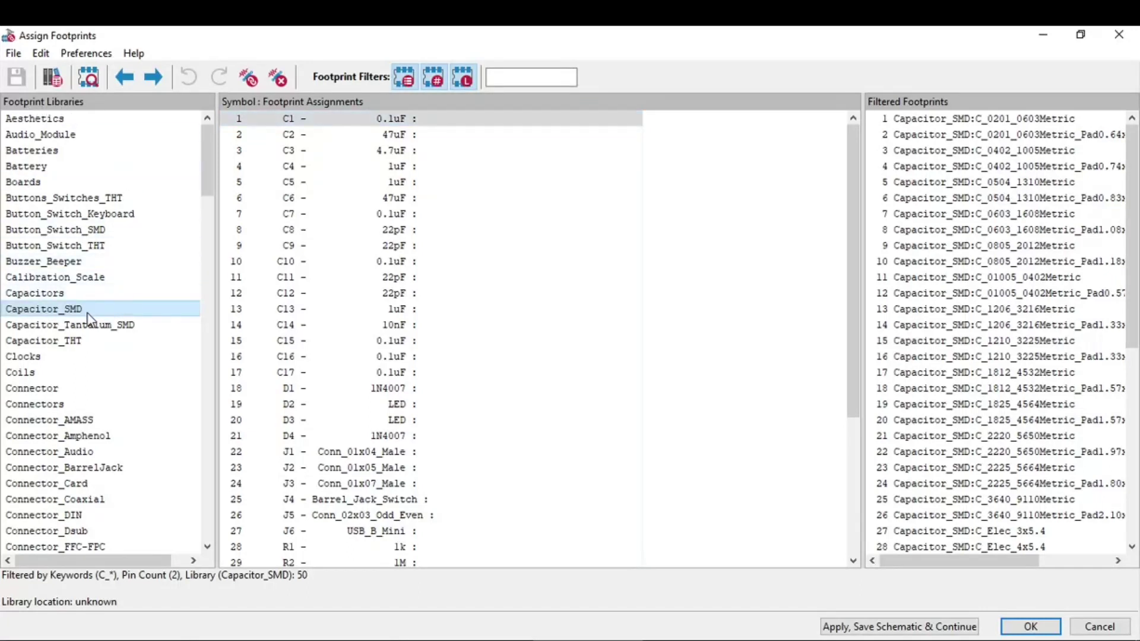
pyautogui.click(871, 214)
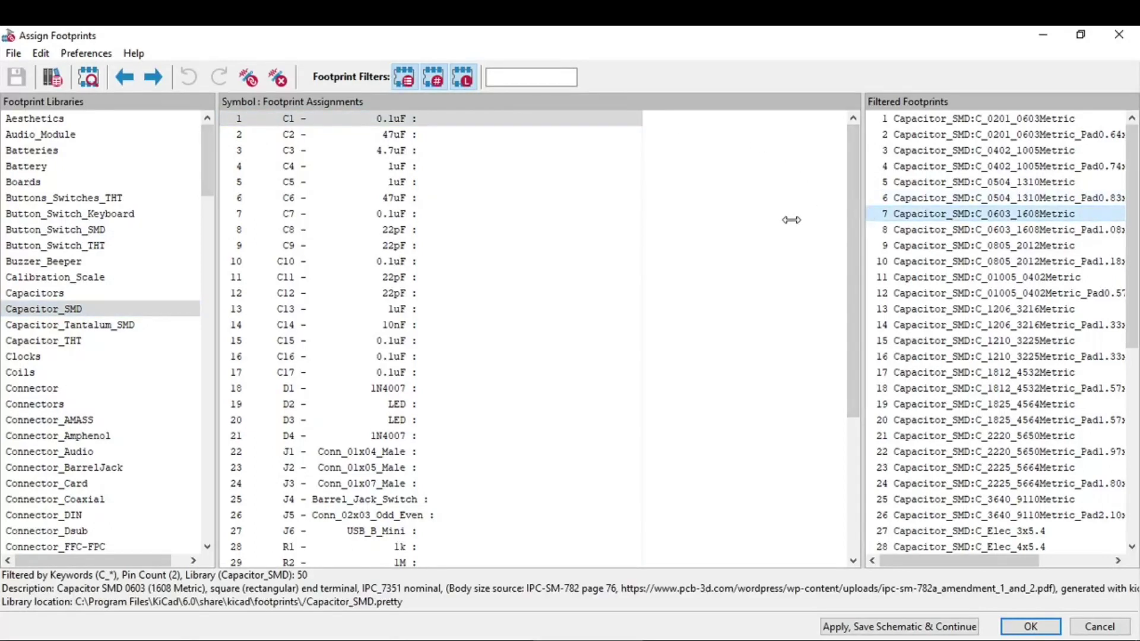
pyautogui.moveTo(792, 220); pyautogui.dragTo(721, 233)
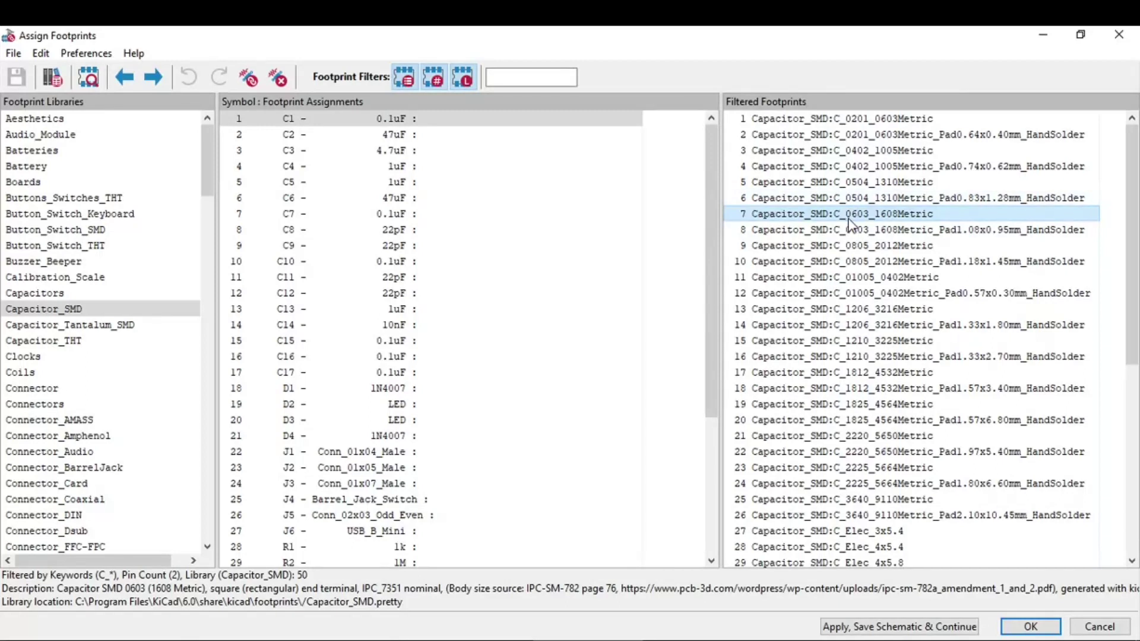
pyautogui.click(869, 251)
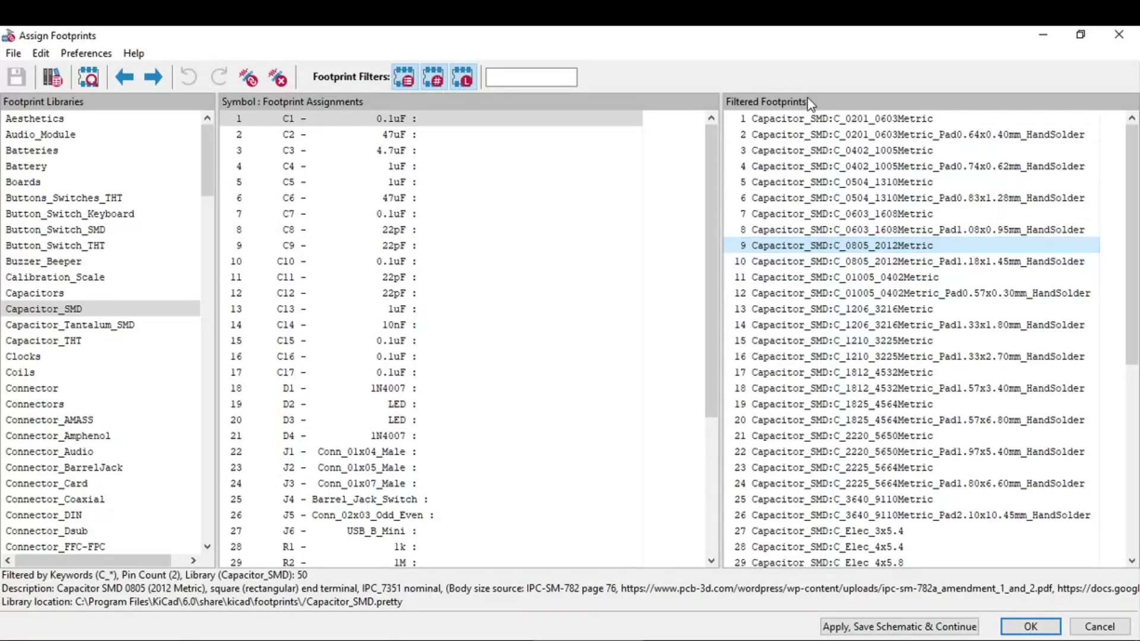
# Step: Open C_0805_2012Metric in the Footprint Viewer and measure its pad outline at 3.400 mm wide
pyautogui.click(89, 76)
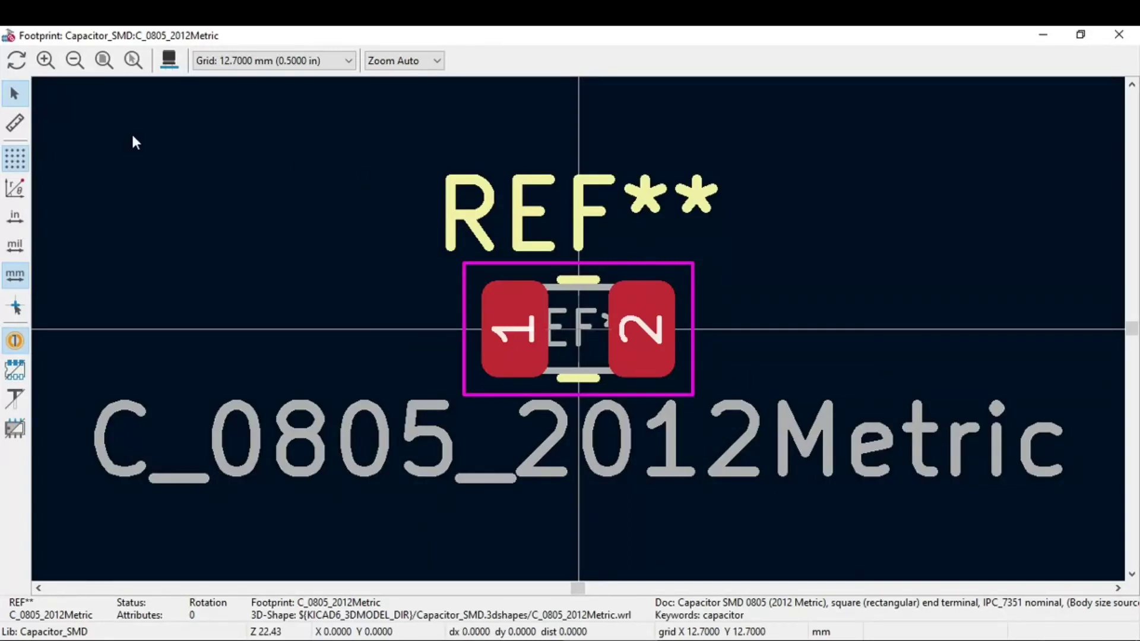
pyautogui.click(16, 124)
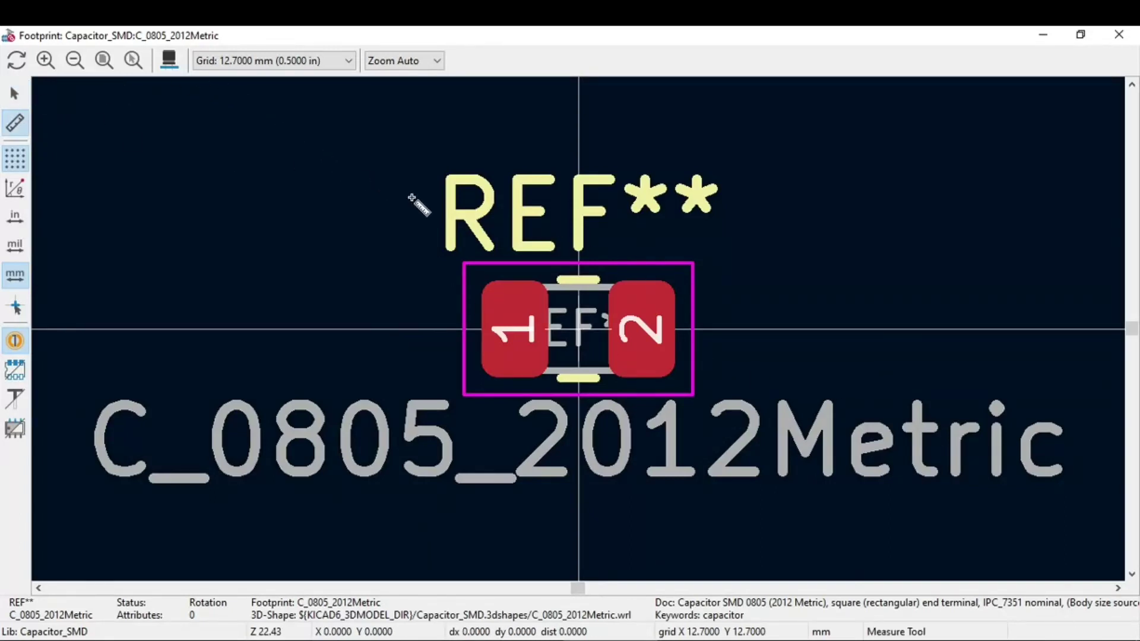
pyautogui.click(464, 394)
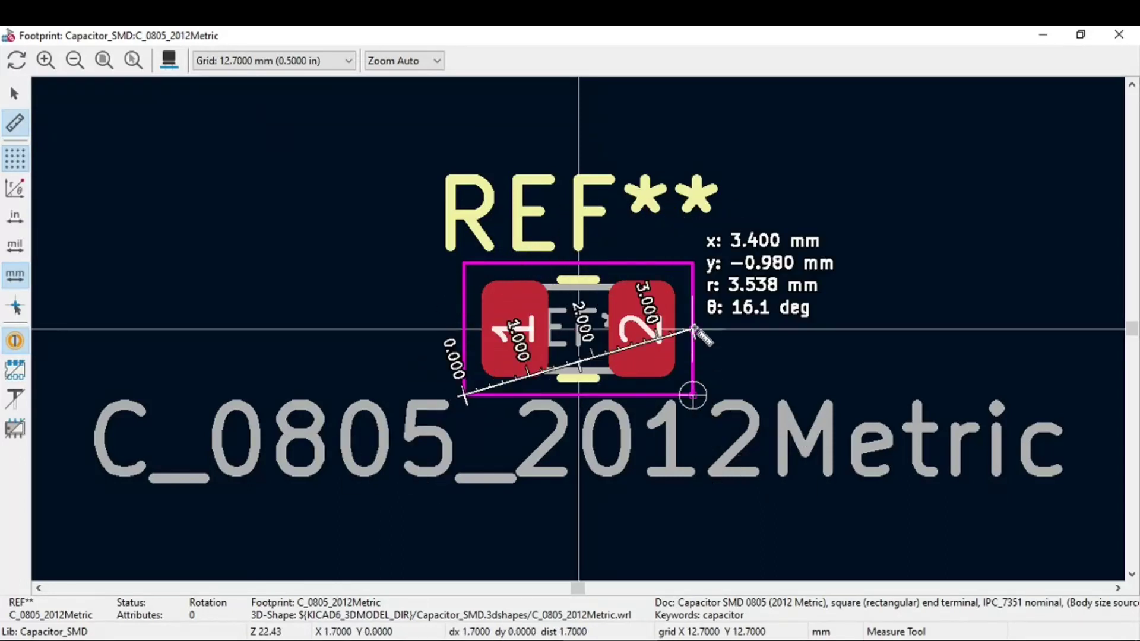
pyautogui.click(579, 330)
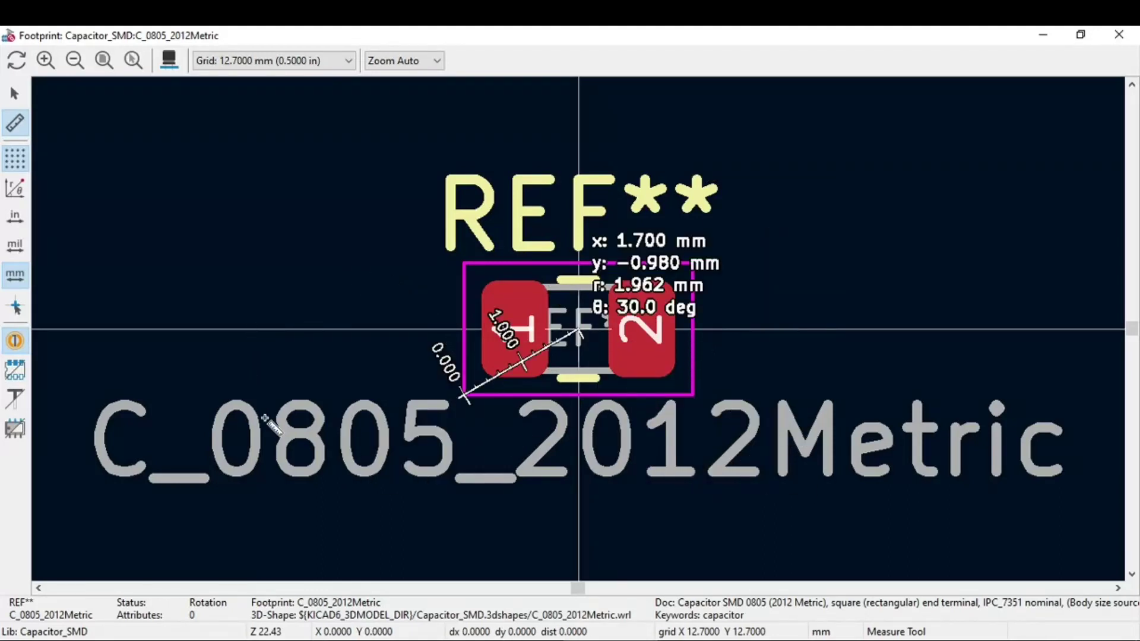
pyautogui.click(464, 395)
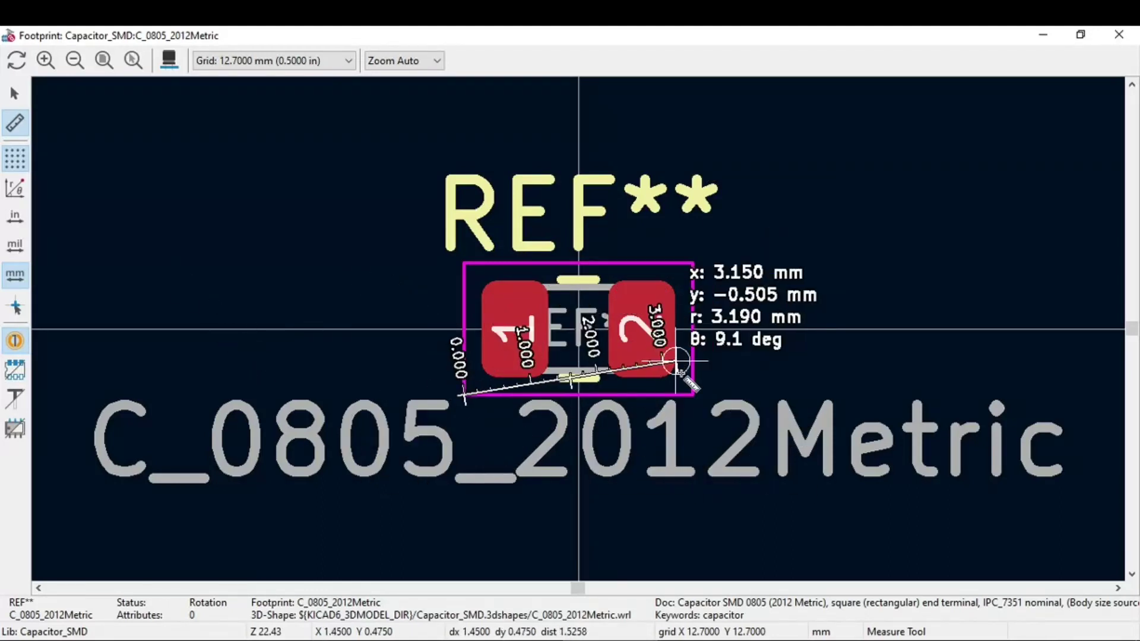
pyautogui.scroll(4, 693, 395)
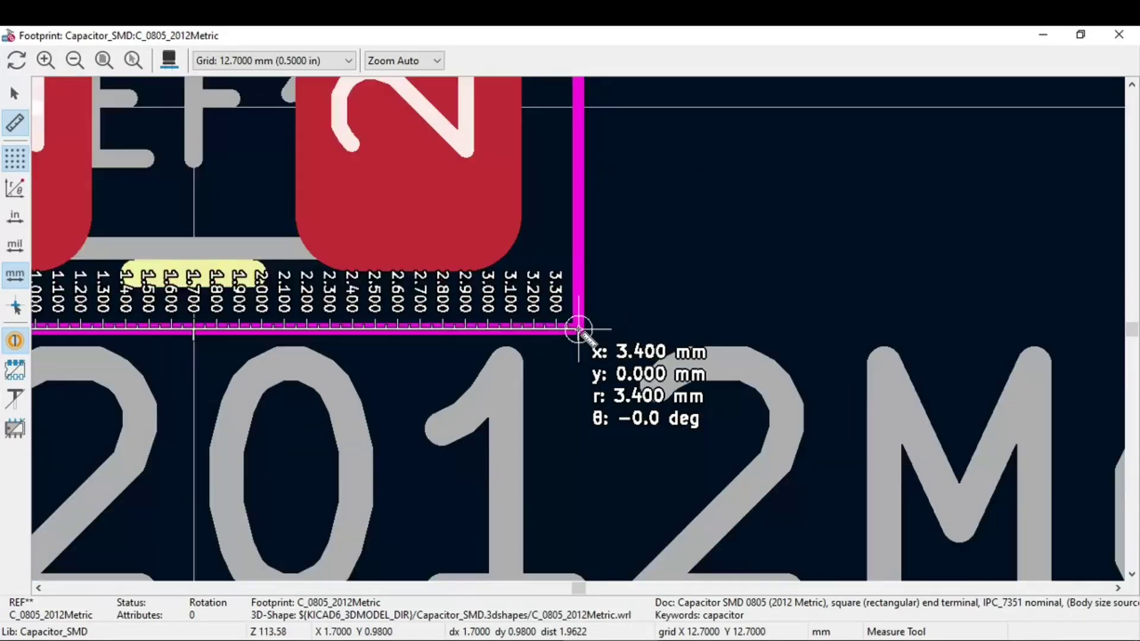
pyautogui.scroll(-3, 580, 330)
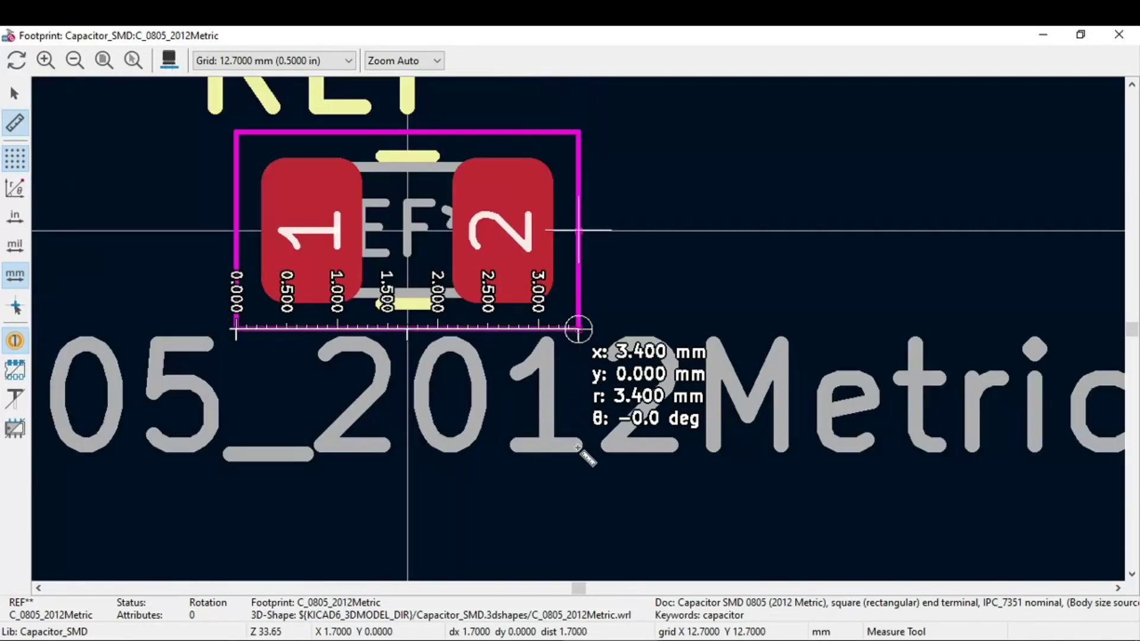
pyautogui.scroll(-2, 579, 329)
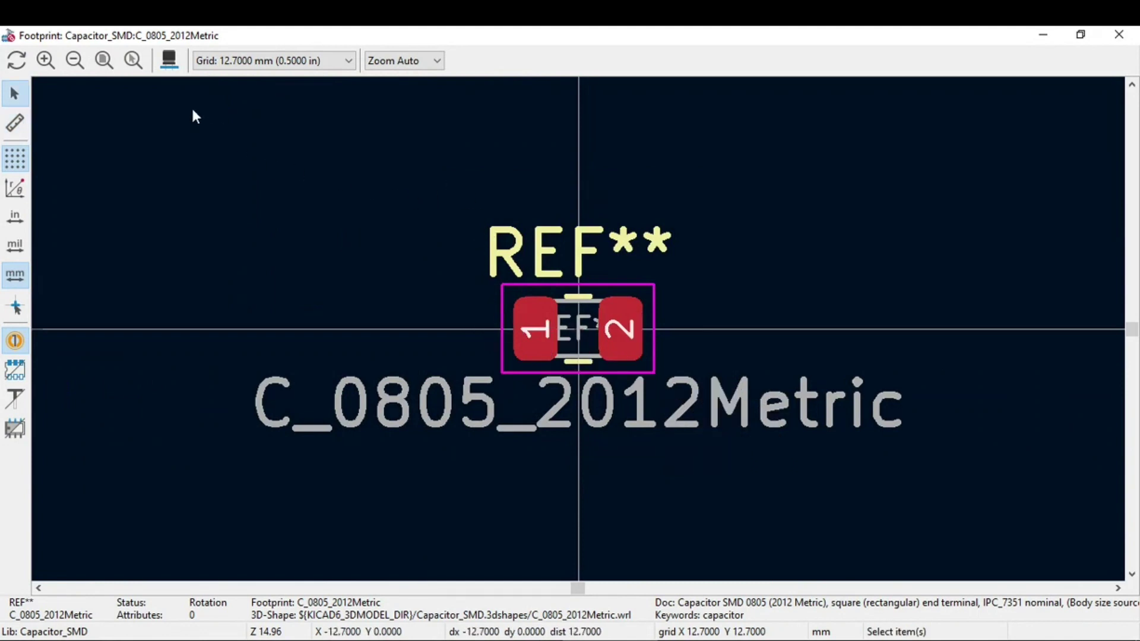
# Step: Inspect the 0805 capacitor's 3D model on its board from several angles
pyautogui.click(173, 68)
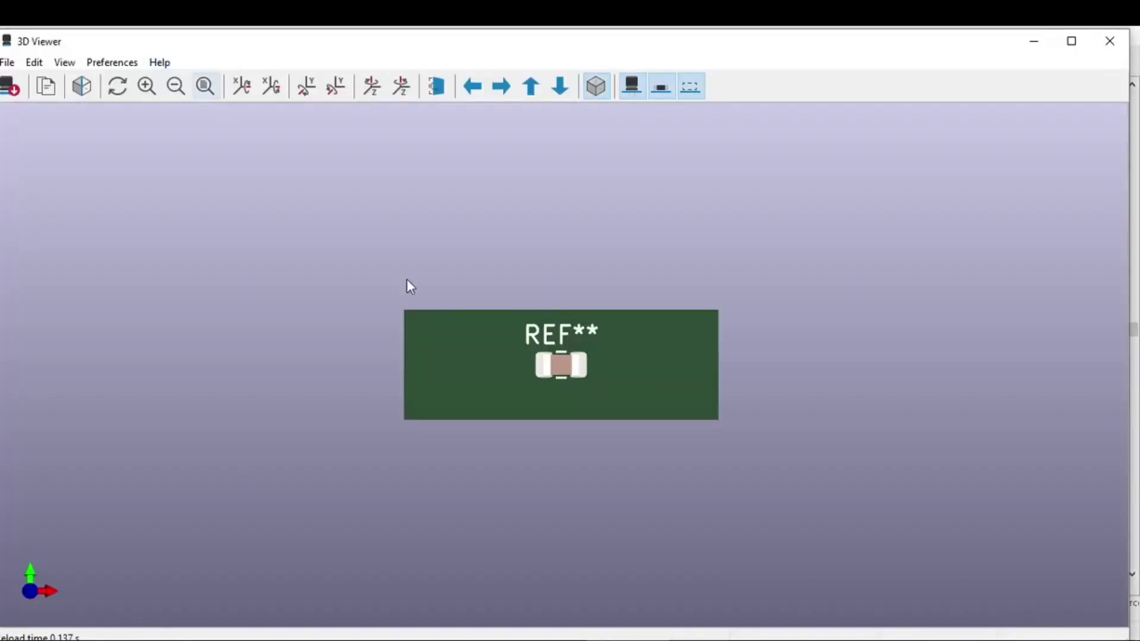
pyautogui.moveTo(576, 411); pyautogui.dragTo(576, 351)
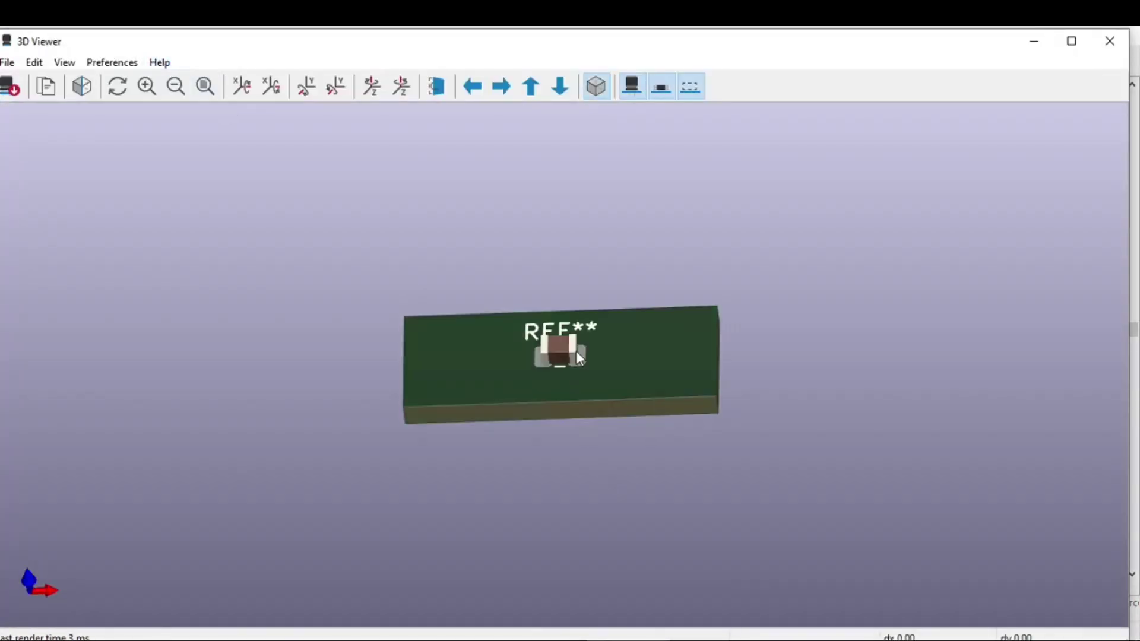
pyautogui.scroll(5, 543, 365)
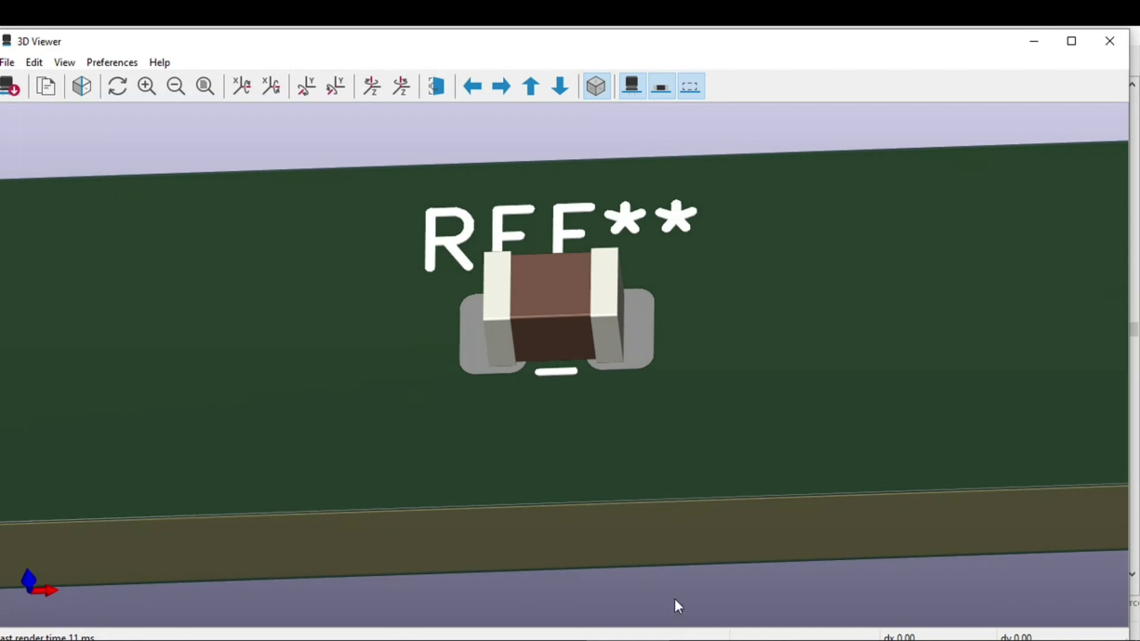
pyautogui.scroll(-3, 674, 599)
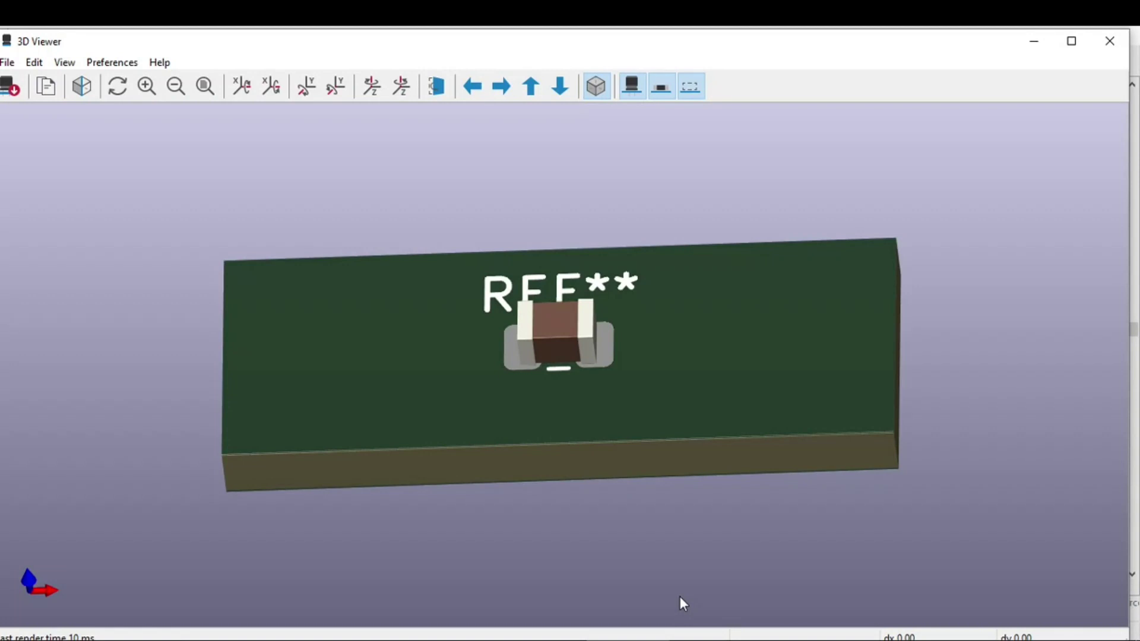
pyautogui.moveTo(680, 596); pyautogui.dragTo(163, 300)
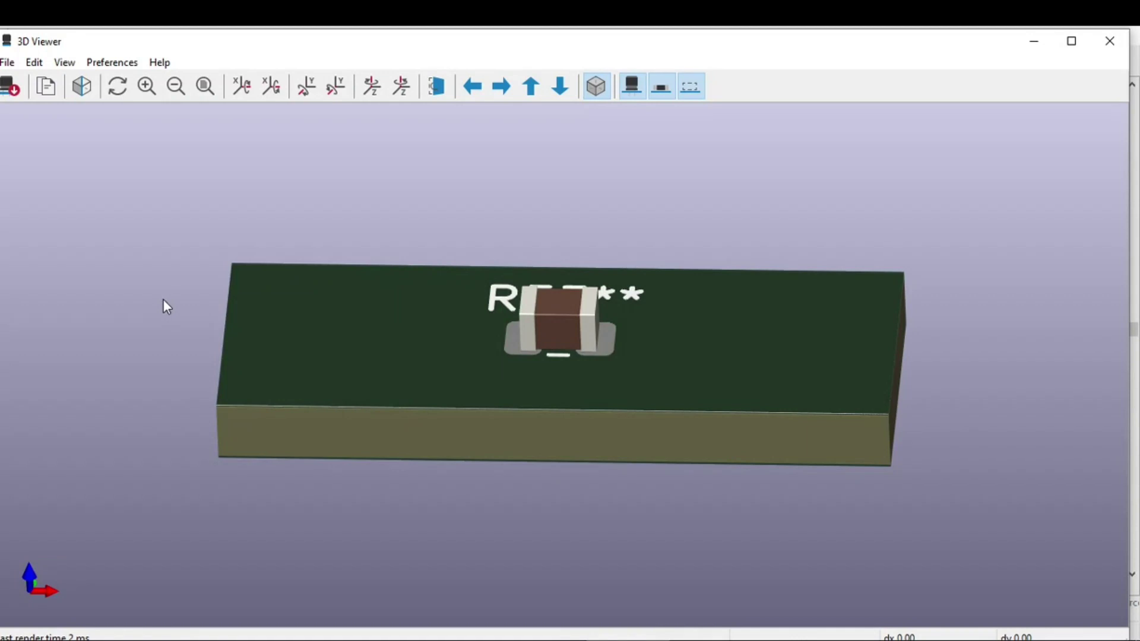
pyautogui.moveTo(163, 306); pyautogui.dragTo(1138, 52)
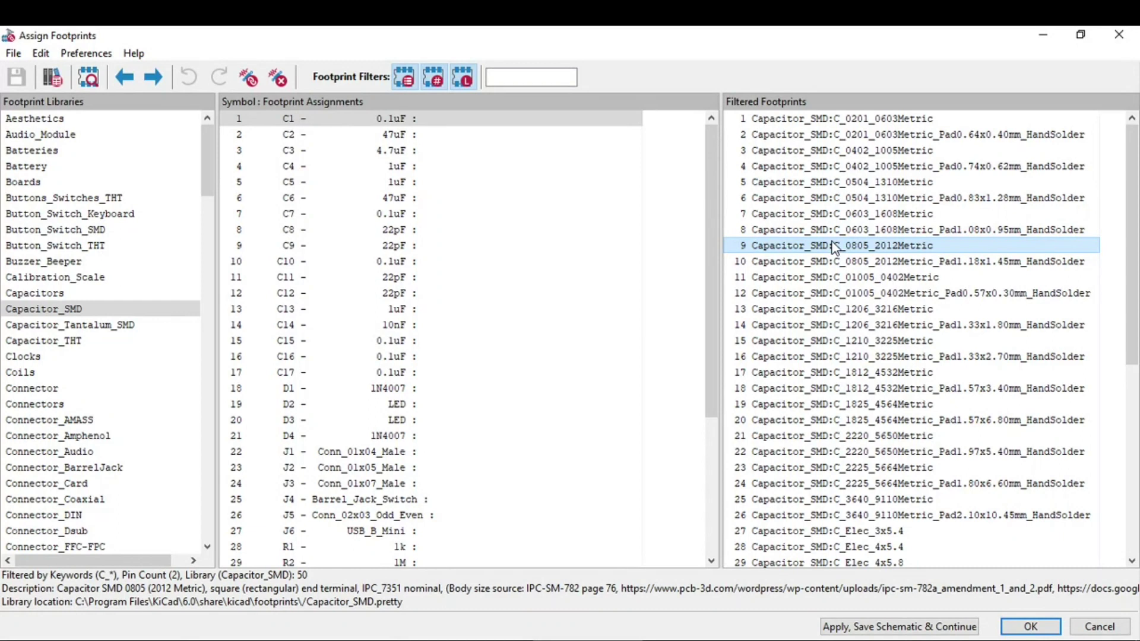
# Step: Assign Capacitor_SMD:C_0805_2012Metric to capacitor C1
pyautogui.click(596, 118)
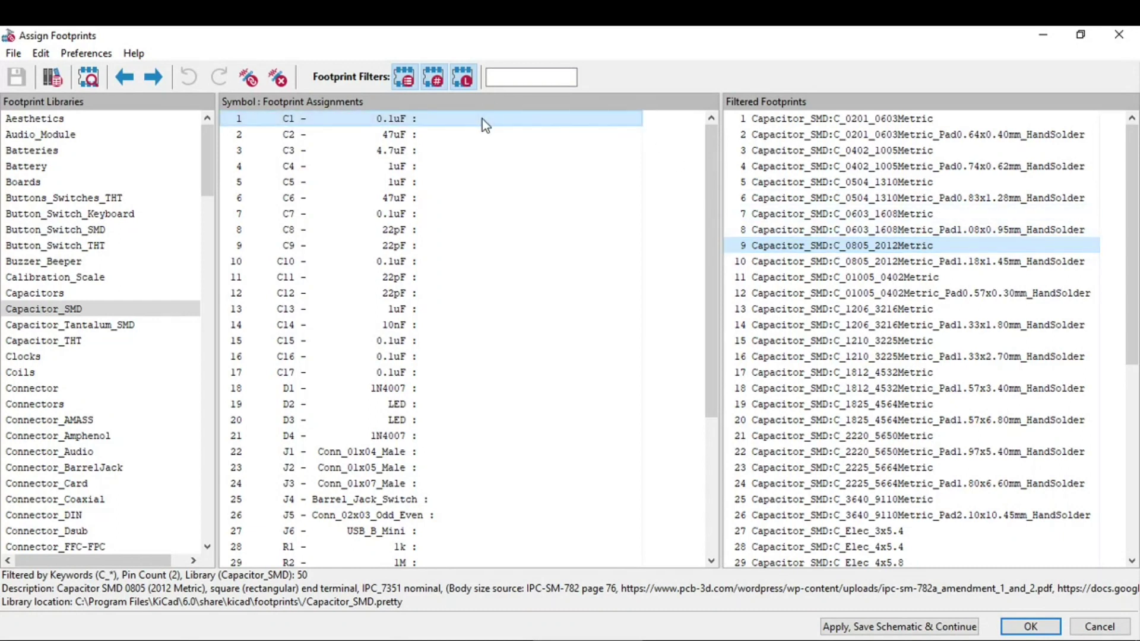
pyautogui.click(900, 246)
pyautogui.doubleClick(900, 245)
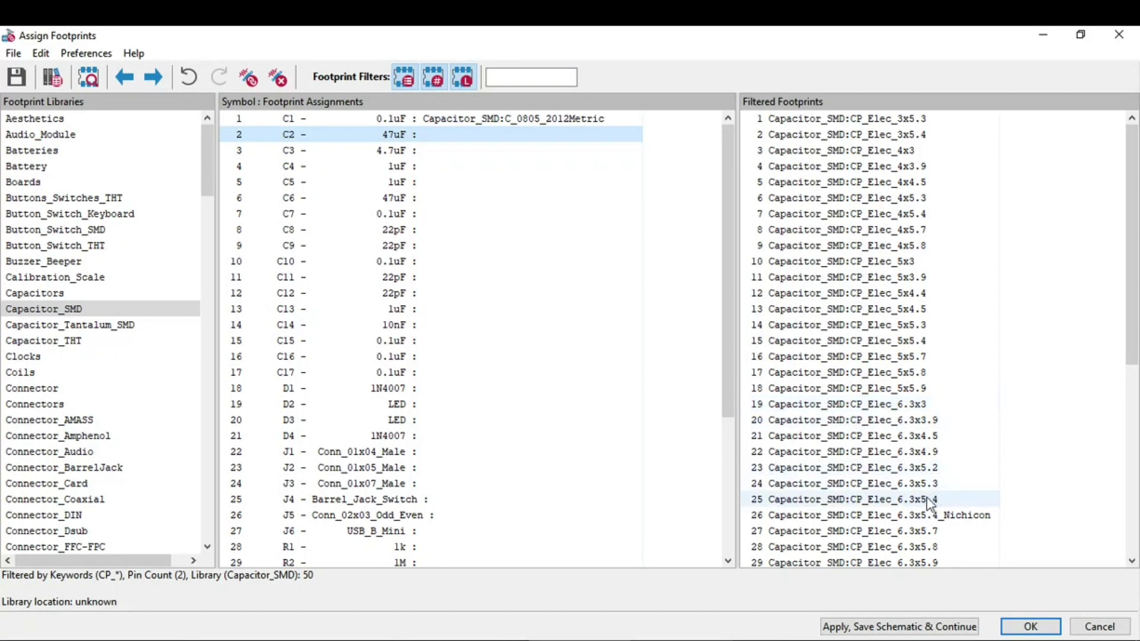
# Step: Check CP_Elec_6.3x5.4 in 2D and 3D, then assign it to 47uF capacitor C2
pyautogui.click(927, 504)
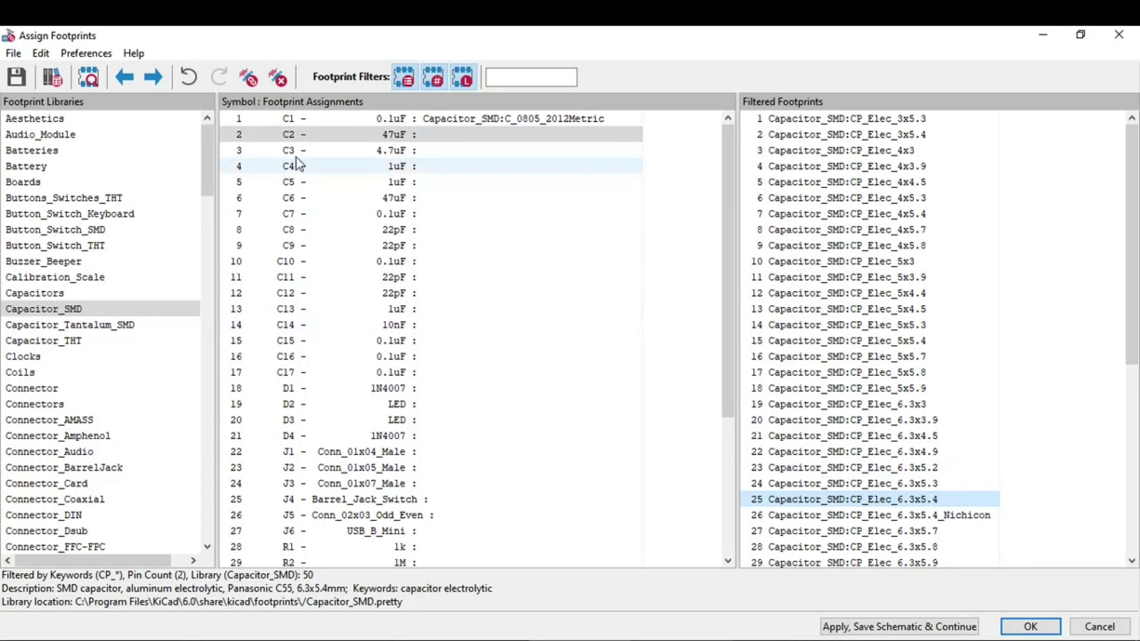
pyautogui.click(88, 77)
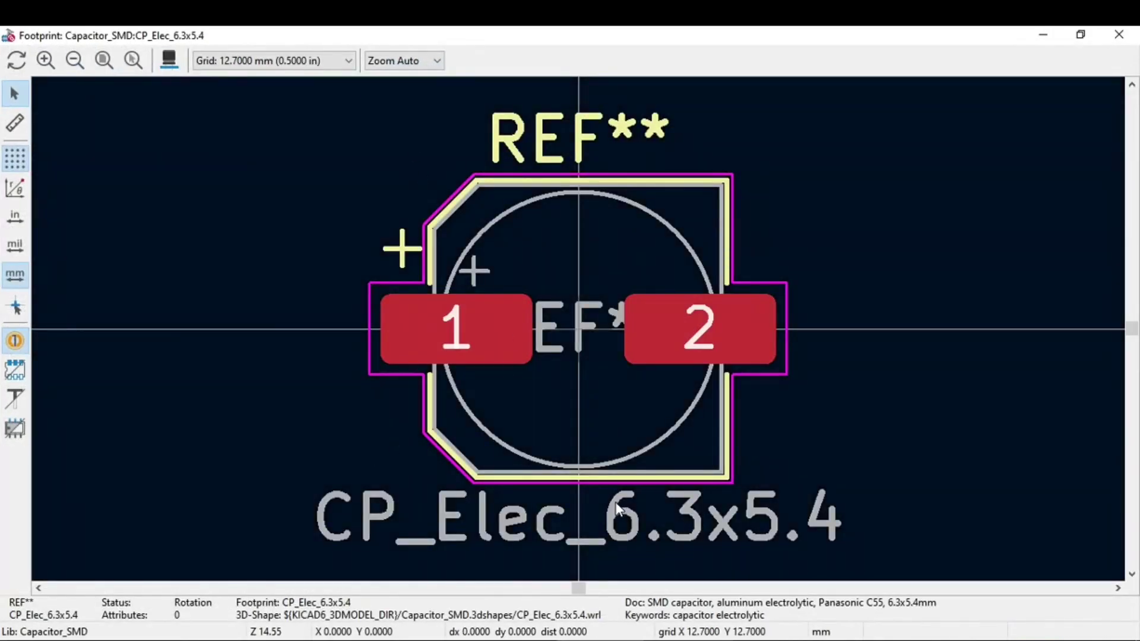
pyautogui.click(170, 61)
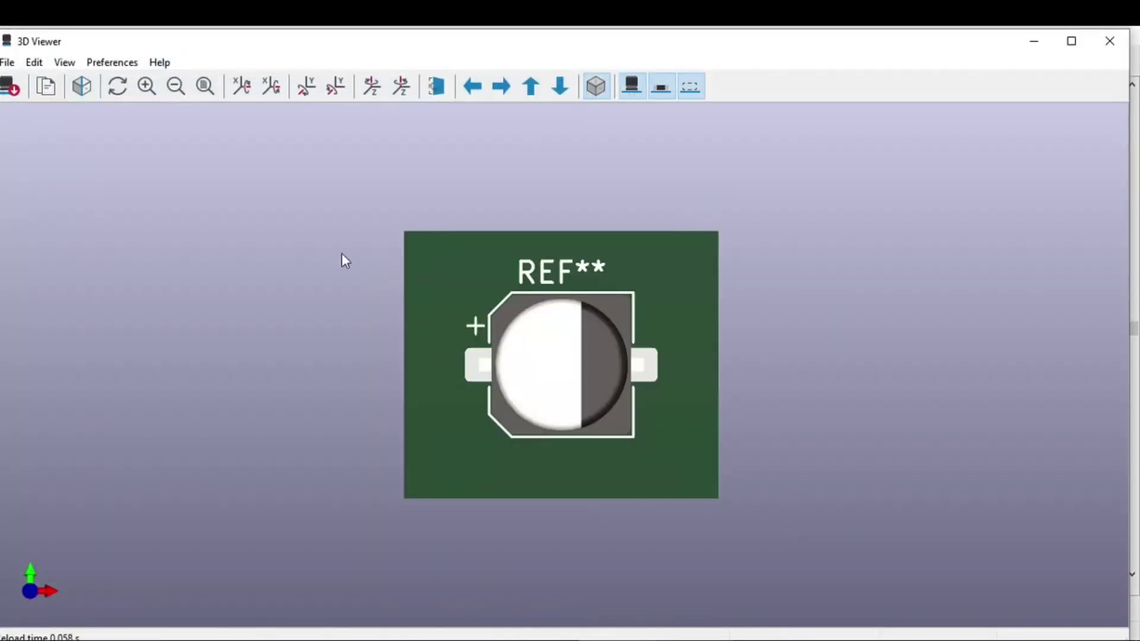
pyautogui.moveTo(529, 511); pyautogui.dragTo(562, 509)
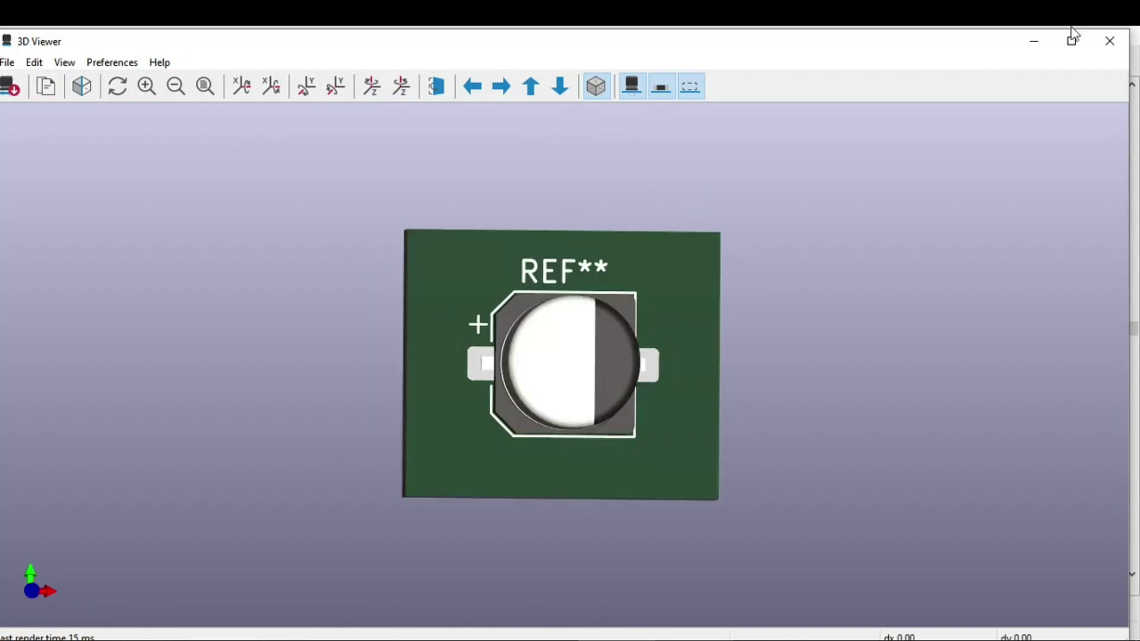
pyautogui.click(1128, 47)
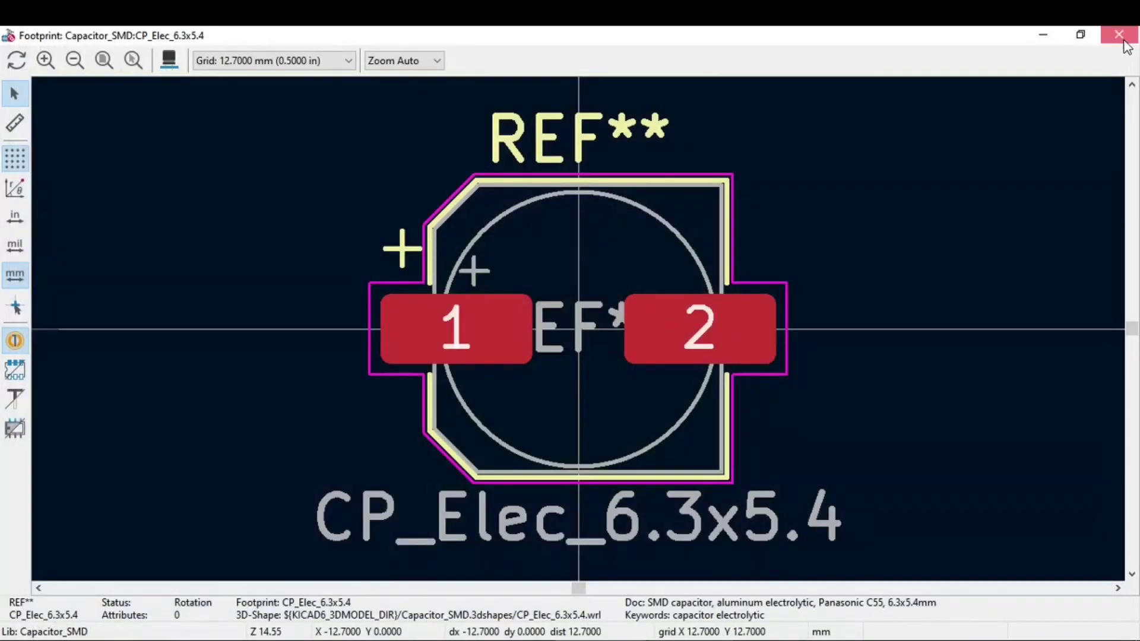
pyautogui.click(1120, 34)
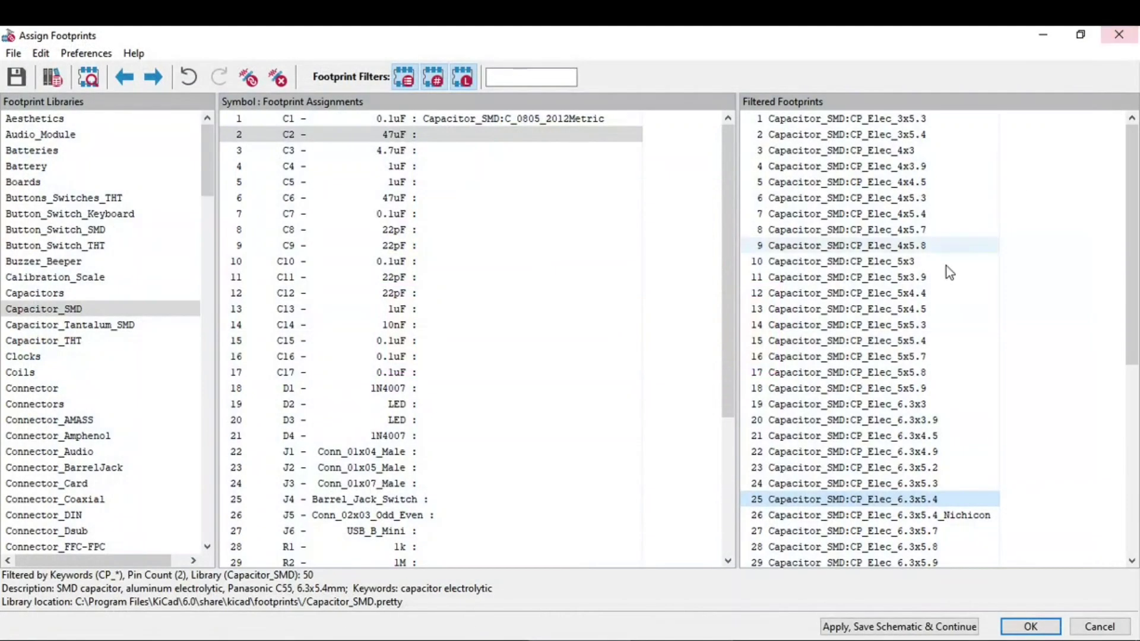
pyautogui.doubleClick(931, 498)
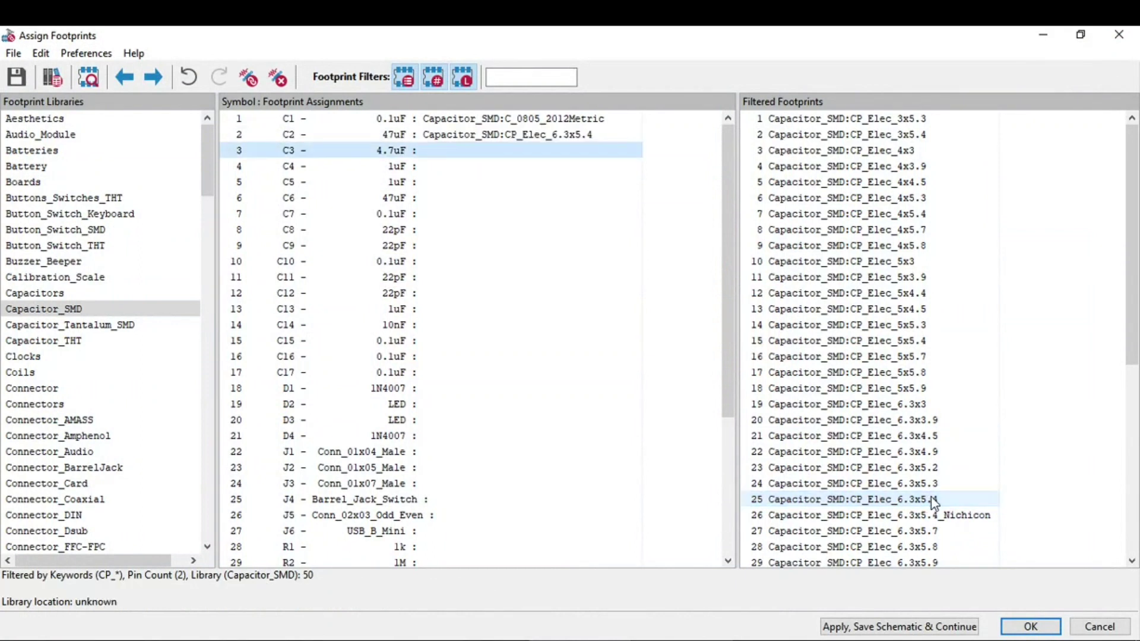
# Step: Preview C2's assigned CP_Elec_6.3x5.4 footprint from its context menu
pyautogui.click(575, 136)
pyautogui.rightClick(575, 137)
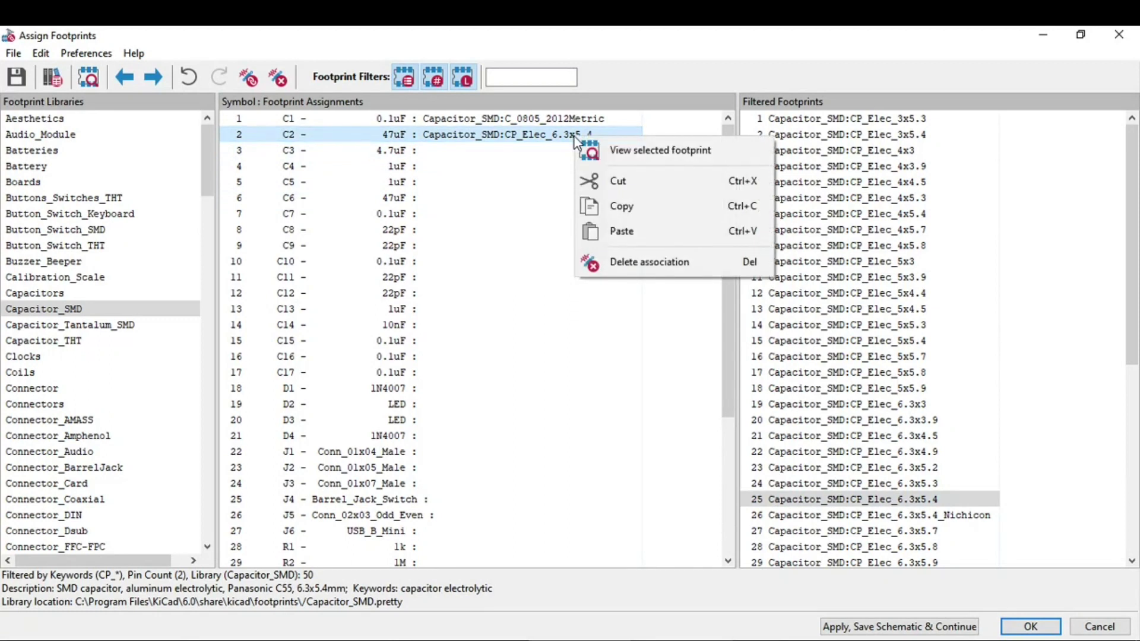
pyautogui.click(498, 134)
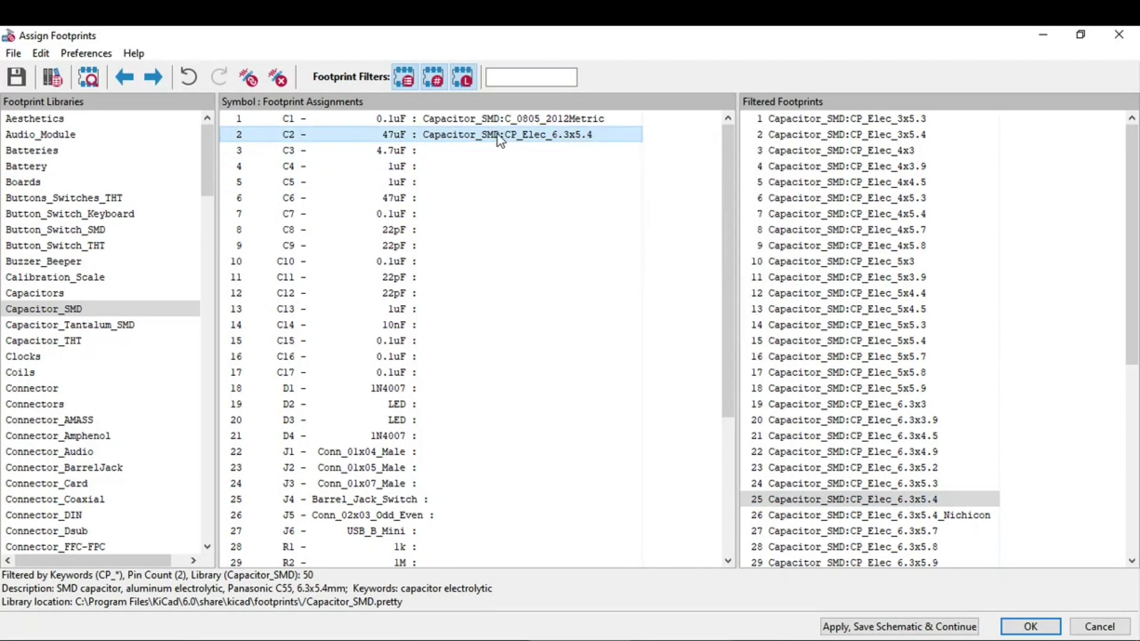
pyautogui.rightClick(497, 134)
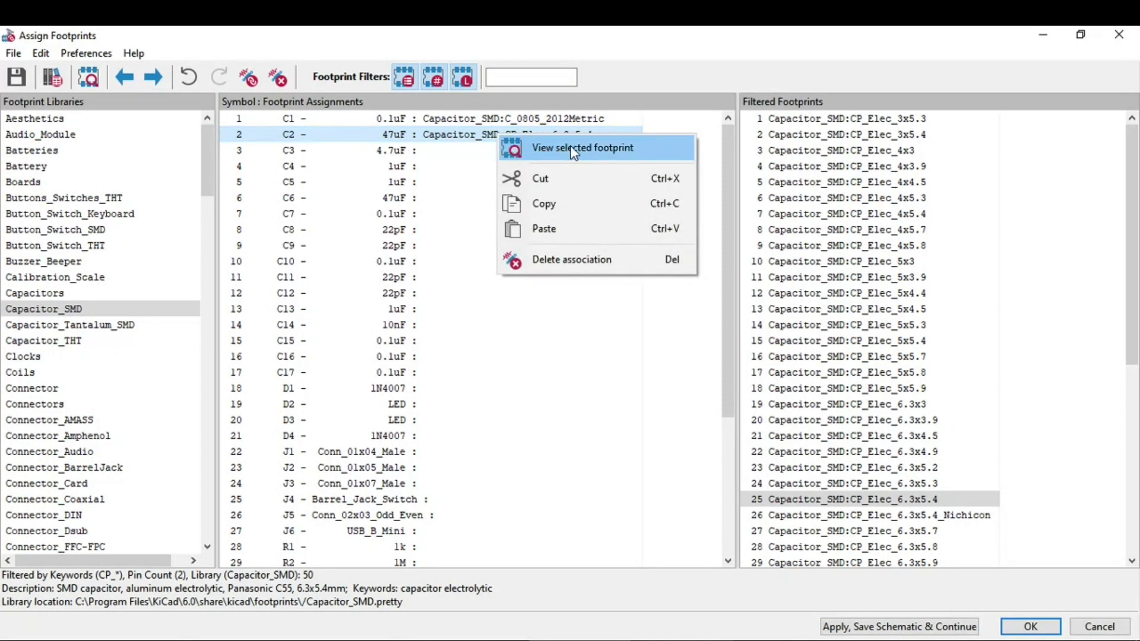
pyautogui.click(639, 153)
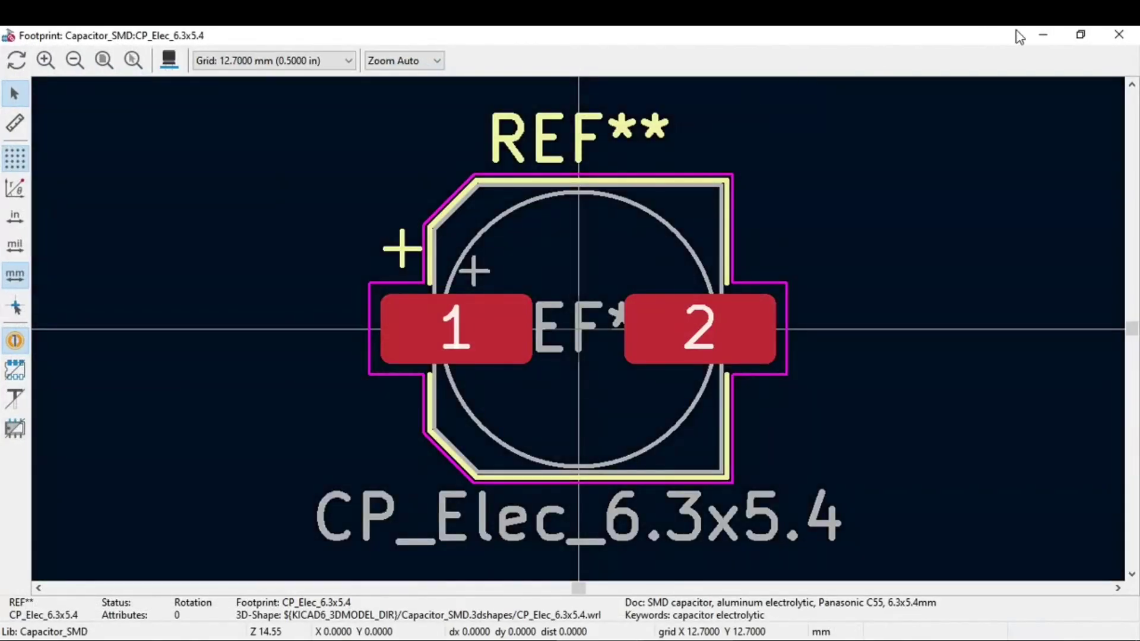
pyautogui.click(1119, 34)
# Step: Delete C2's CP_Elec_6.3x5.4 association and reselect C2 for reassignment
pyautogui.rightClick(561, 134)
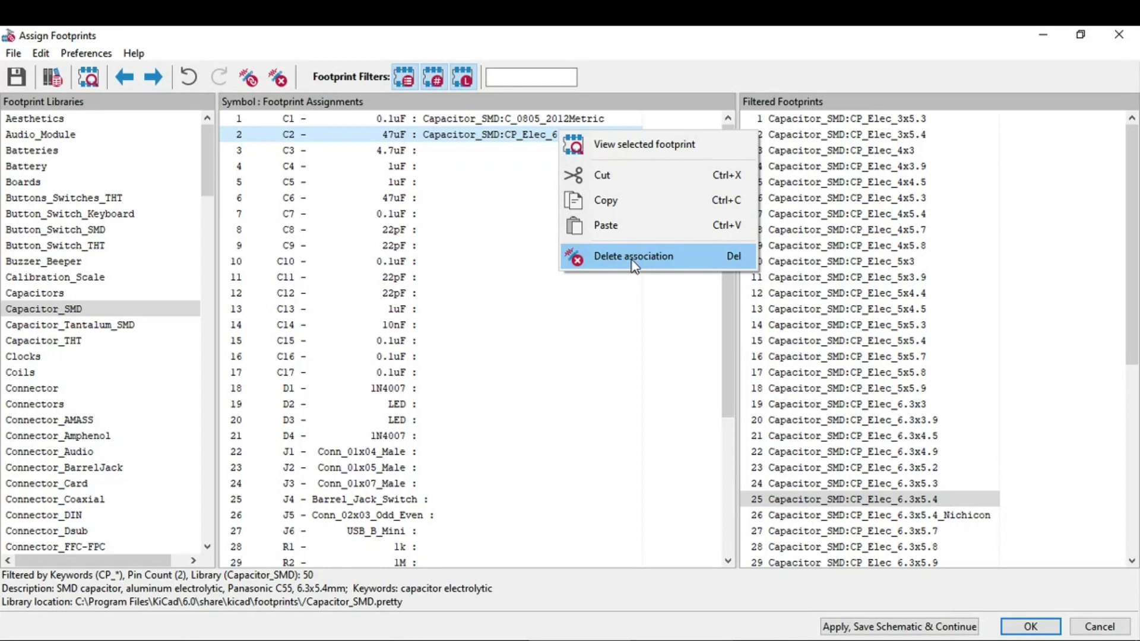
pyautogui.click(434, 139)
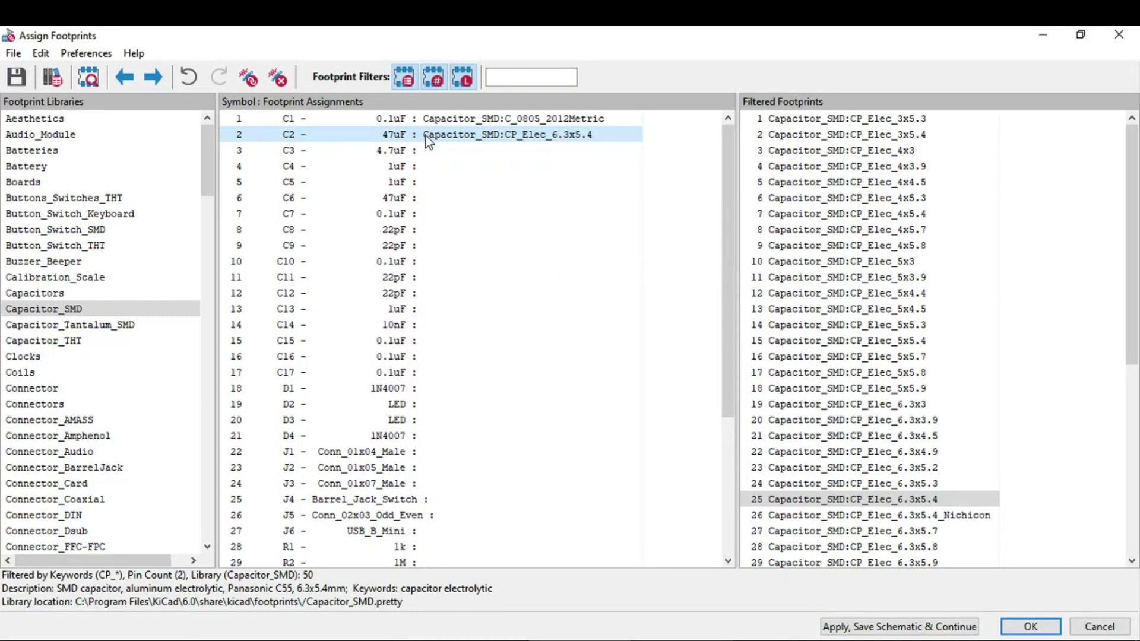
pyautogui.rightClick(490, 142)
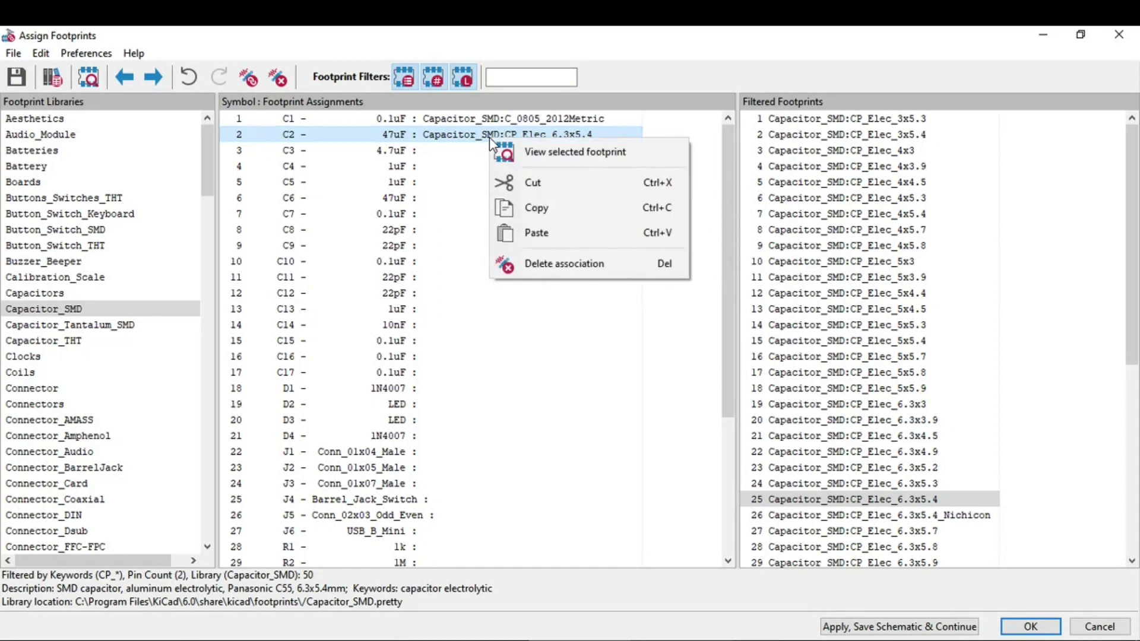
pyautogui.click(566, 264)
pyautogui.click(414, 181)
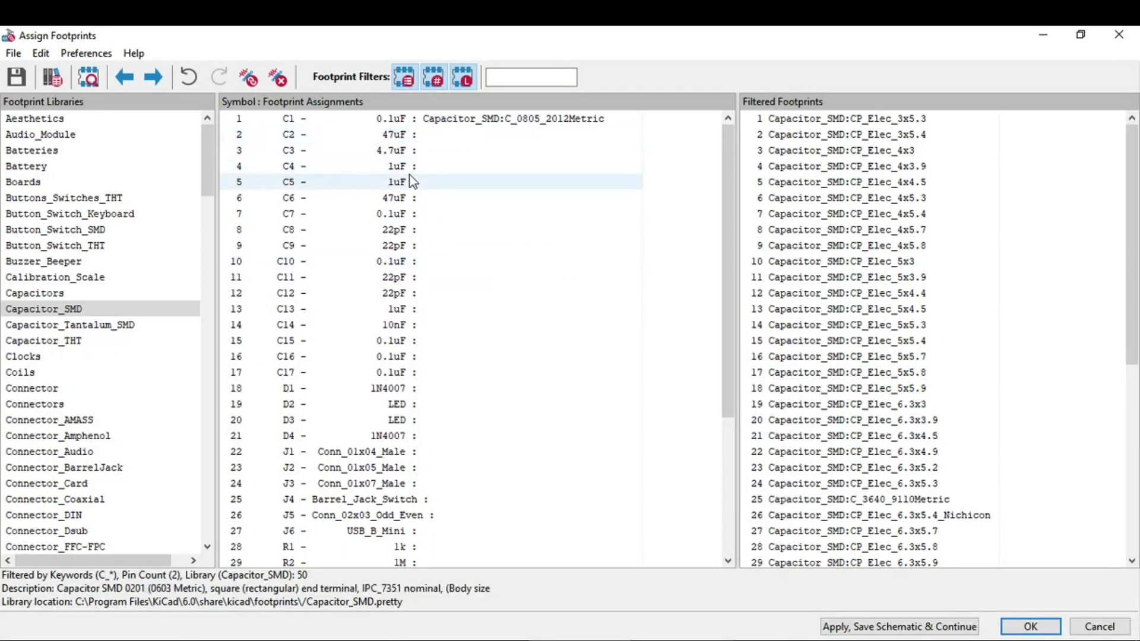
pyautogui.click(419, 136)
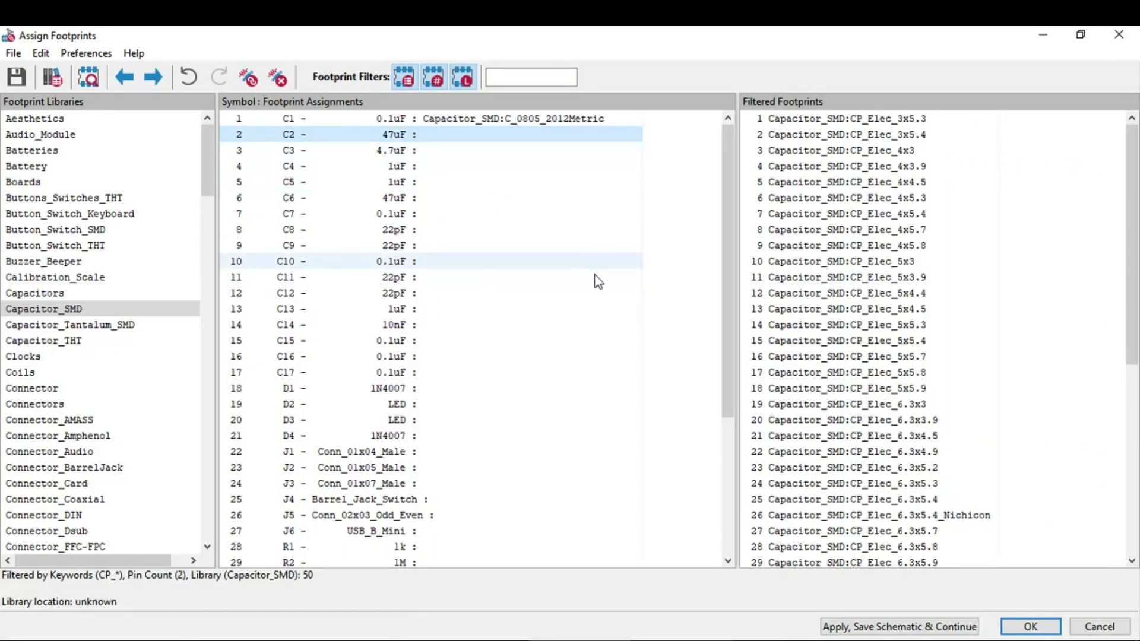
# Step: Assign CP_Elec_6.3x5.4 to C2, C3 and C6, and C_0805_2012Metric to C4 and C5
pyautogui.doubleClick(923, 500)
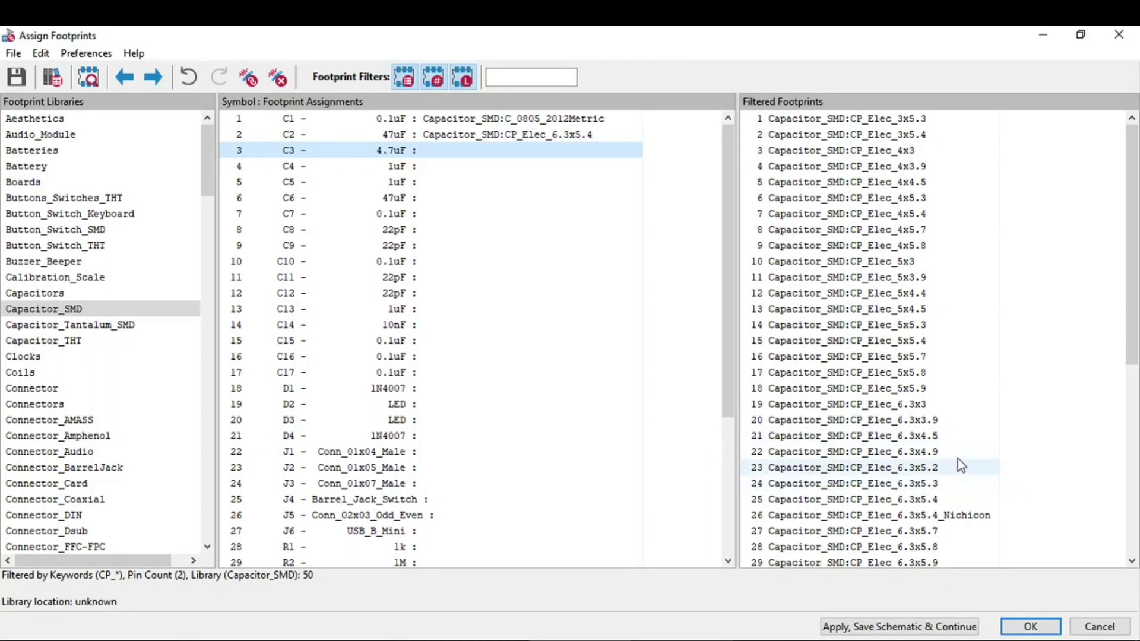
pyautogui.doubleClick(928, 504)
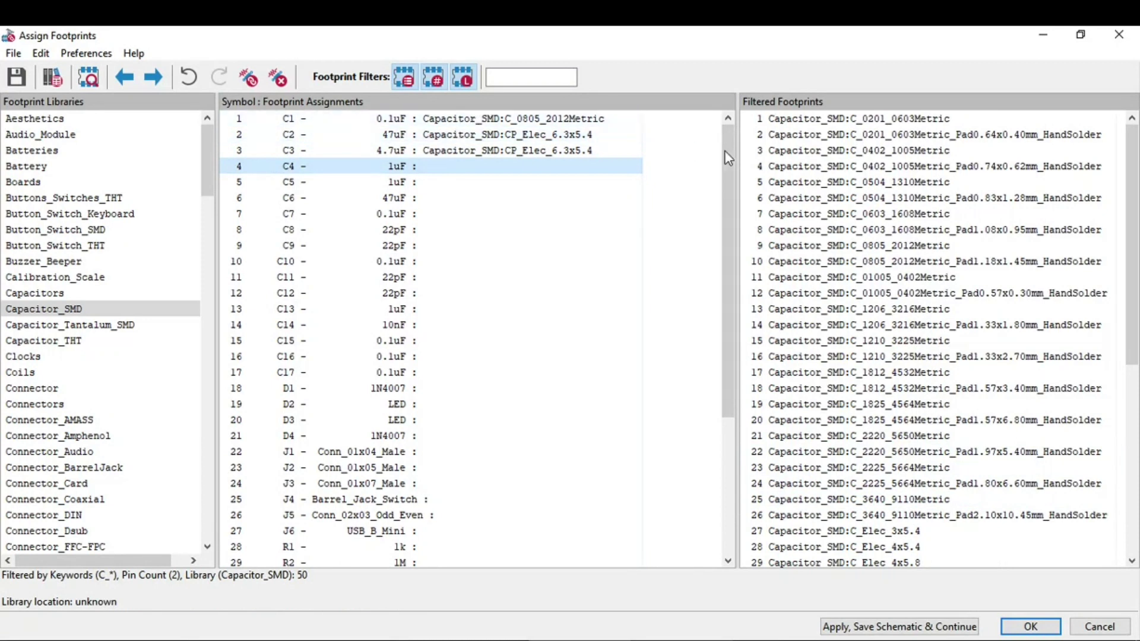
pyautogui.doubleClick(921, 252)
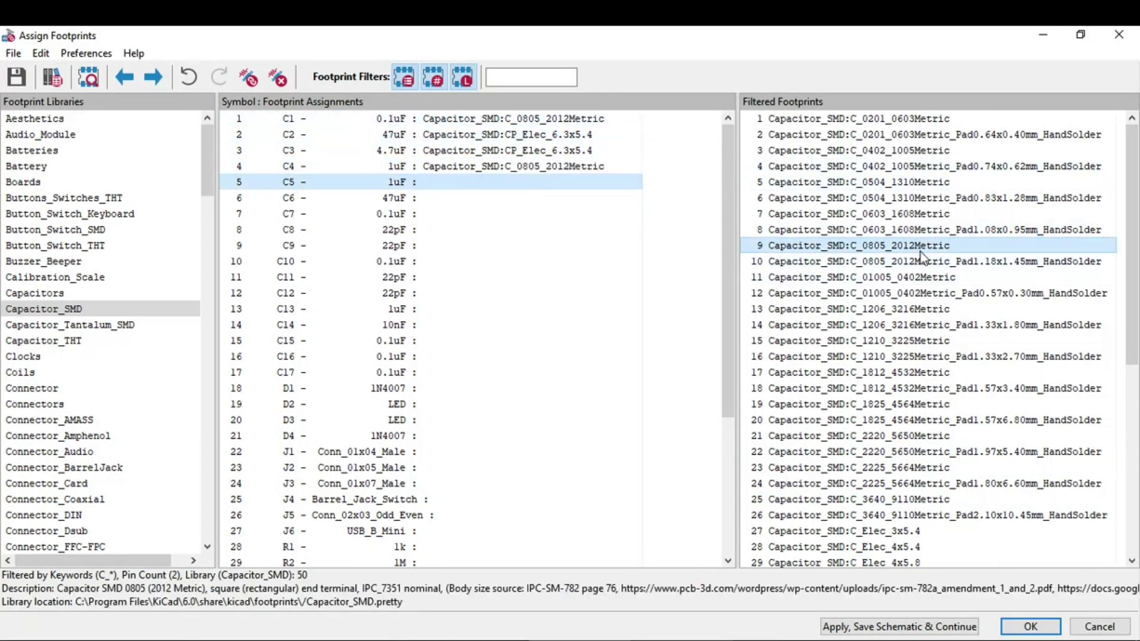
pyautogui.doubleClick(921, 252)
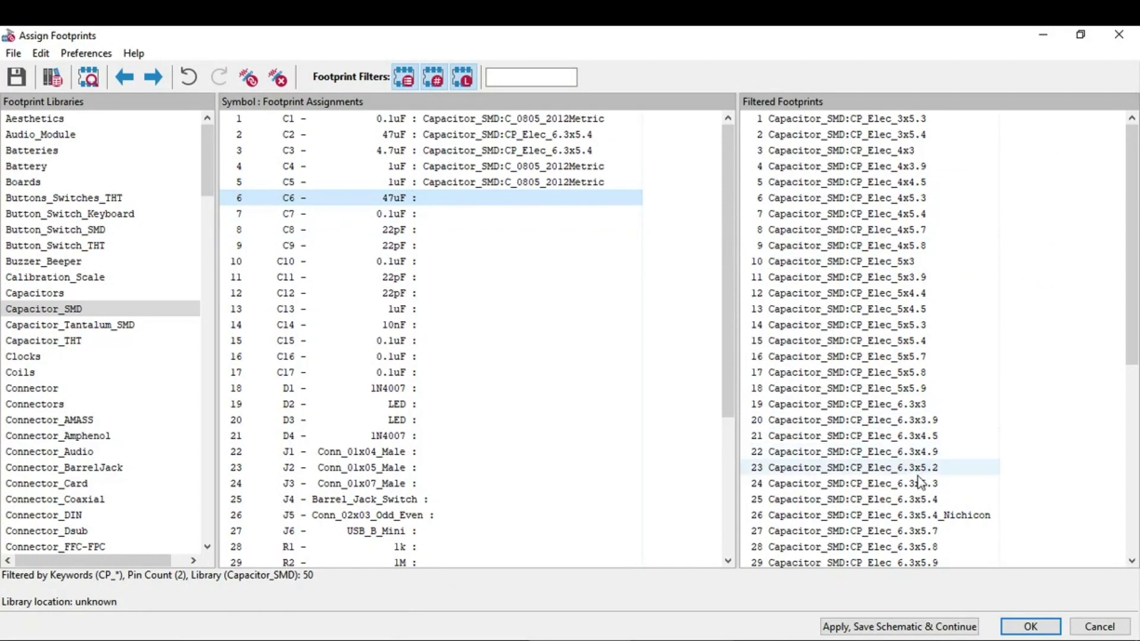
pyautogui.click(927, 501)
pyautogui.doubleClick(928, 501)
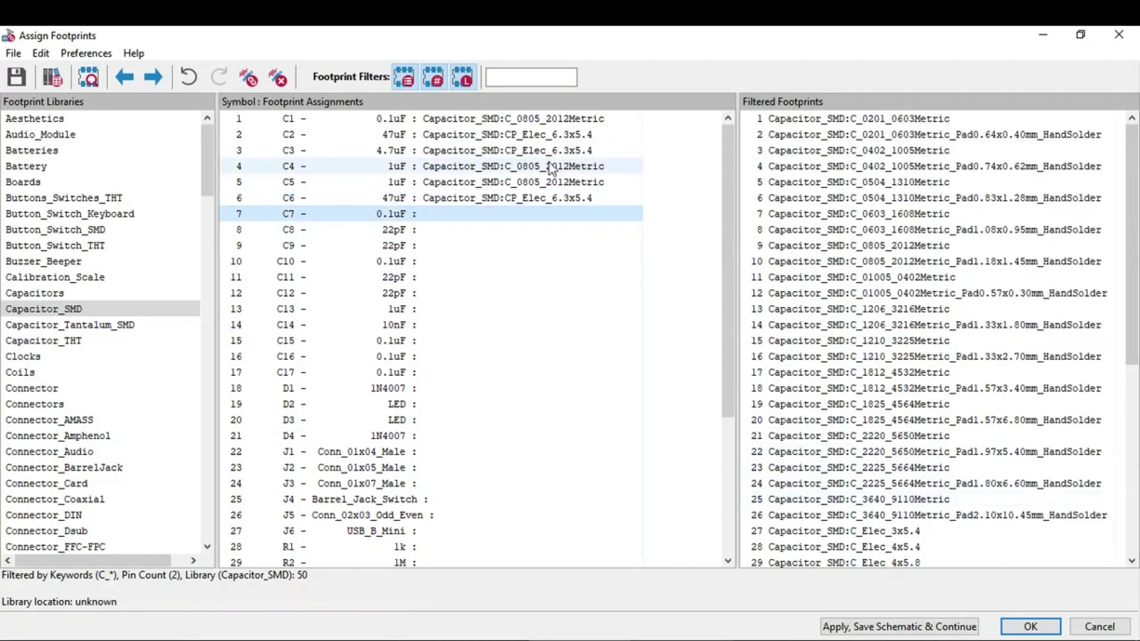
# Step: Assign C_0805_2012Metric to capacitors C7 through C16
pyautogui.doubleClick(927, 245)
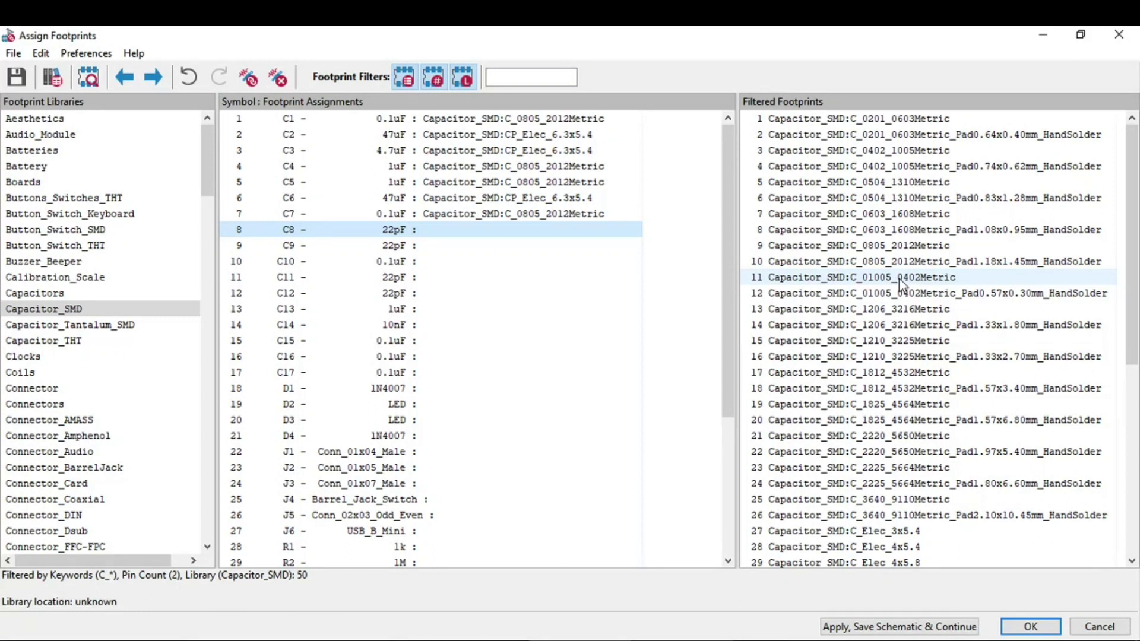
pyautogui.doubleClick(924, 247)
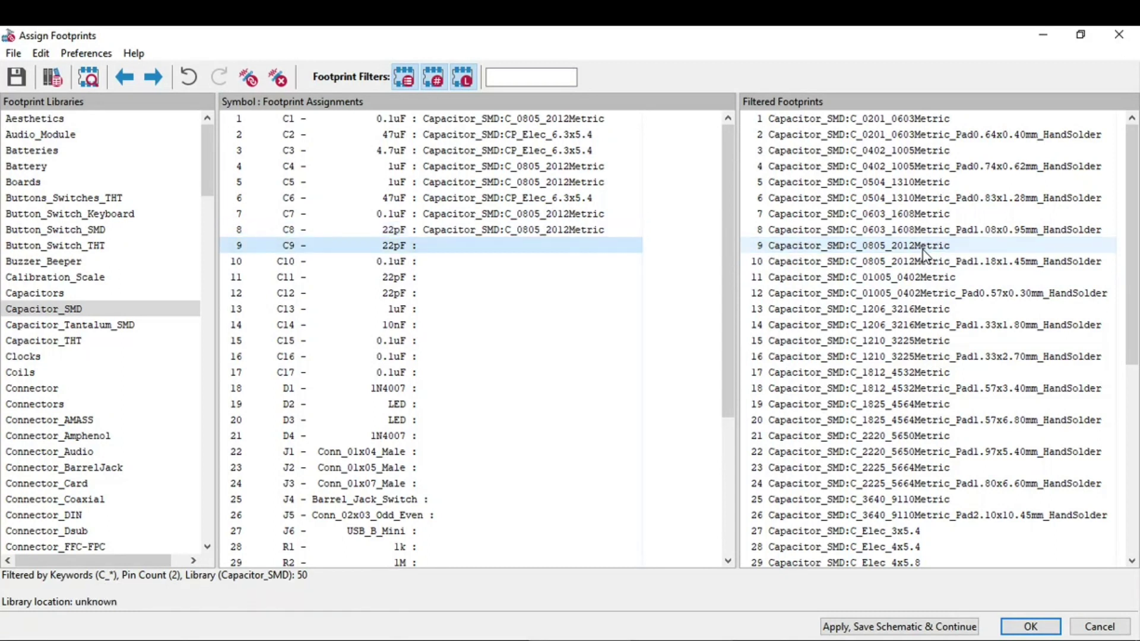
pyautogui.doubleClick(924, 247)
pyautogui.doubleClick(923, 246)
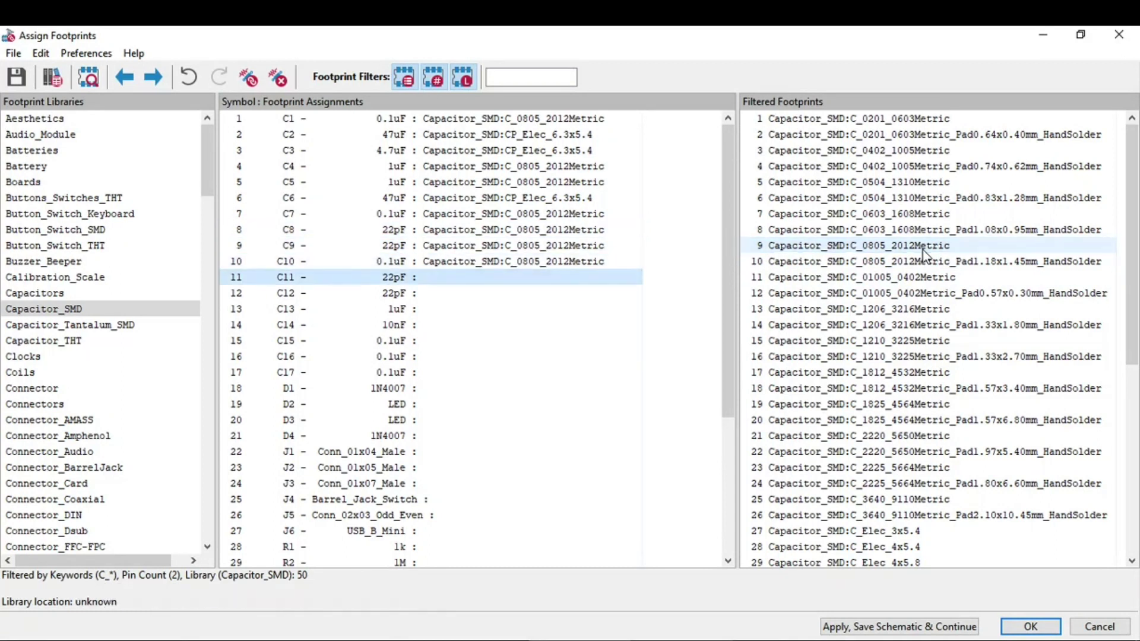
pyautogui.doubleClick(924, 247)
pyautogui.doubleClick(923, 246)
pyautogui.doubleClick(924, 247)
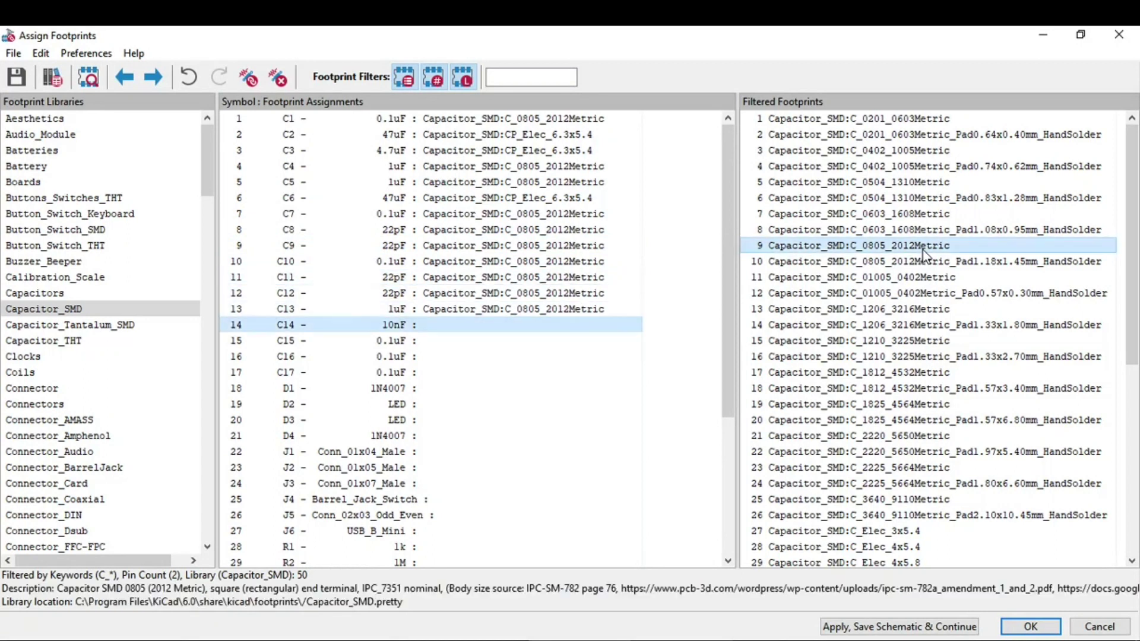
pyautogui.doubleClick(924, 247)
pyautogui.doubleClick(924, 246)
pyautogui.doubleClick(923, 246)
pyautogui.doubleClick(924, 247)
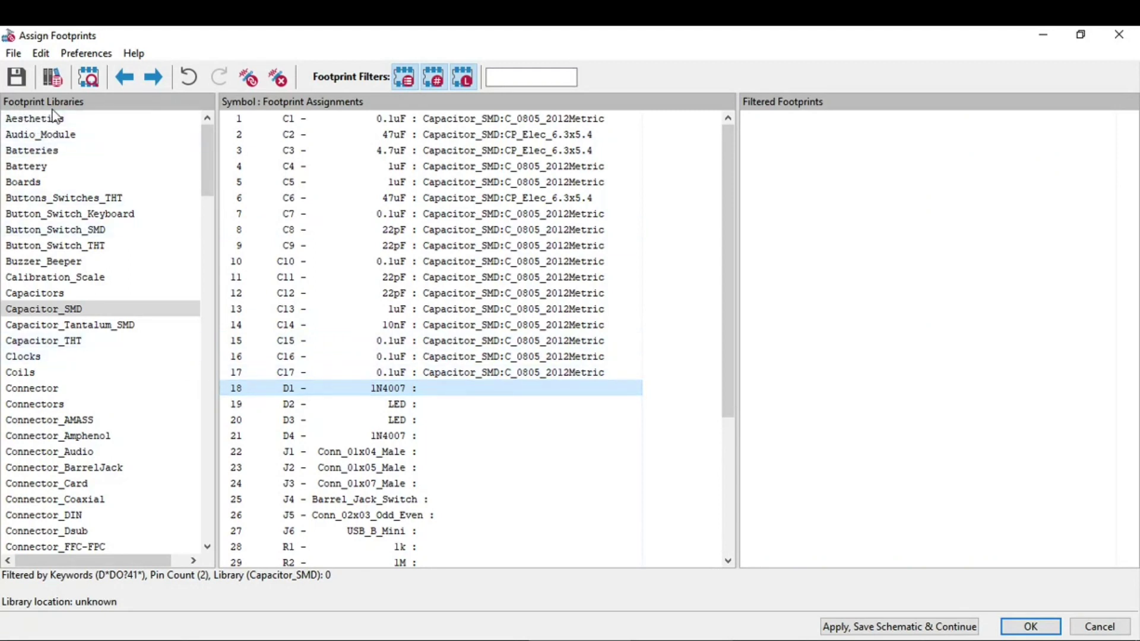
# Step: Give diode D1 the Diode_SMD:D_SOD-123 footprint, with keyword filtering turned off
pyautogui.scroll(-13, 98, 357)
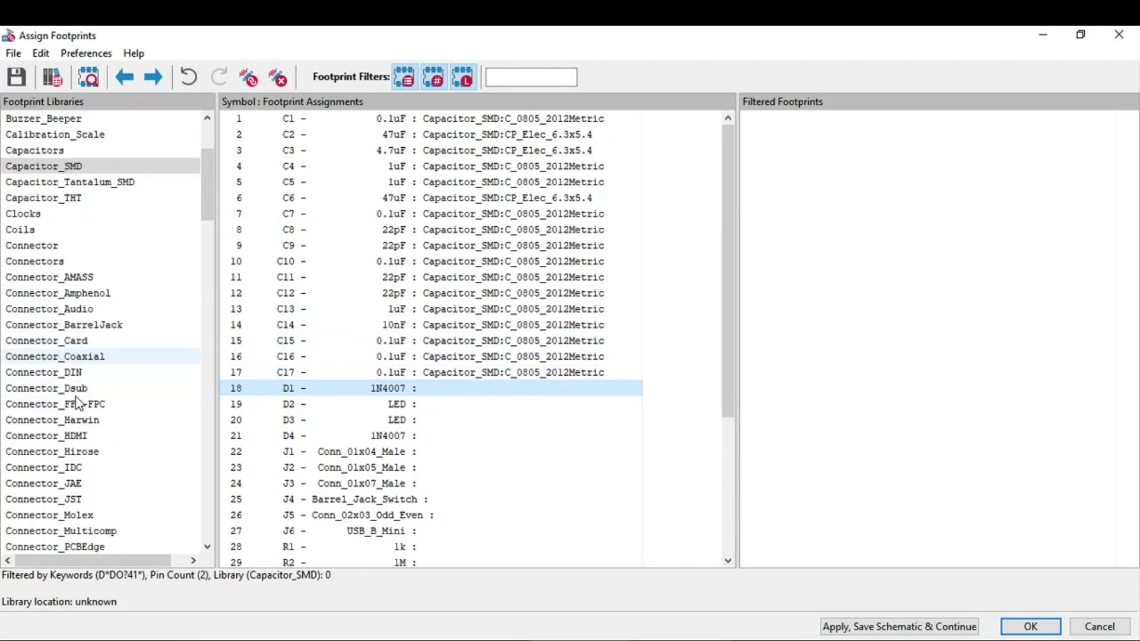
pyautogui.scroll(-3, 77, 407)
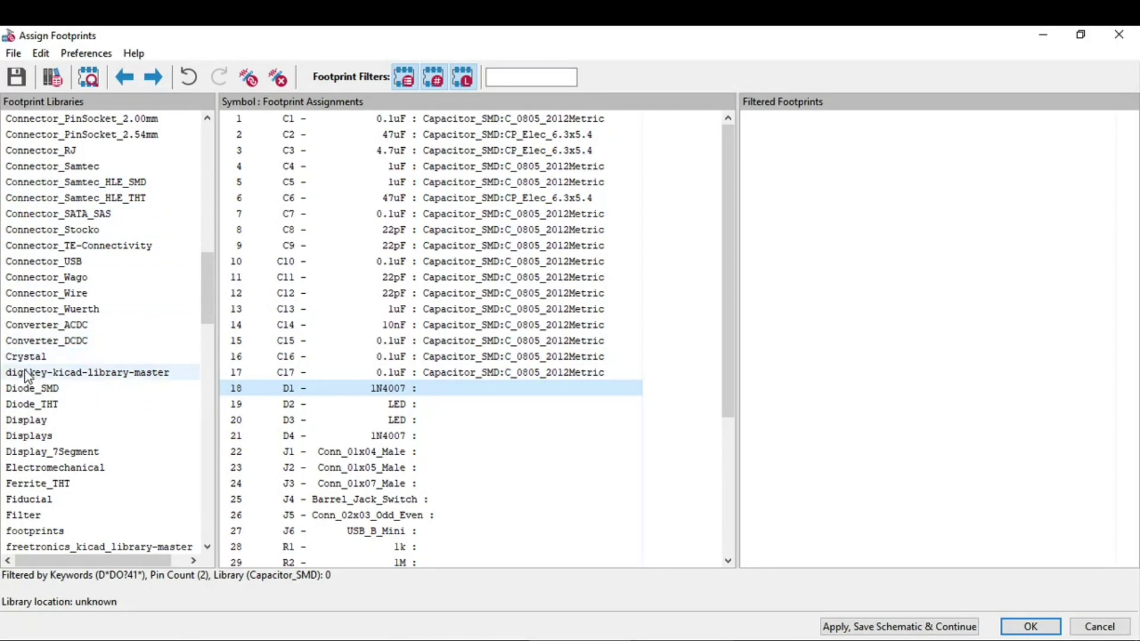
pyautogui.click(24, 390)
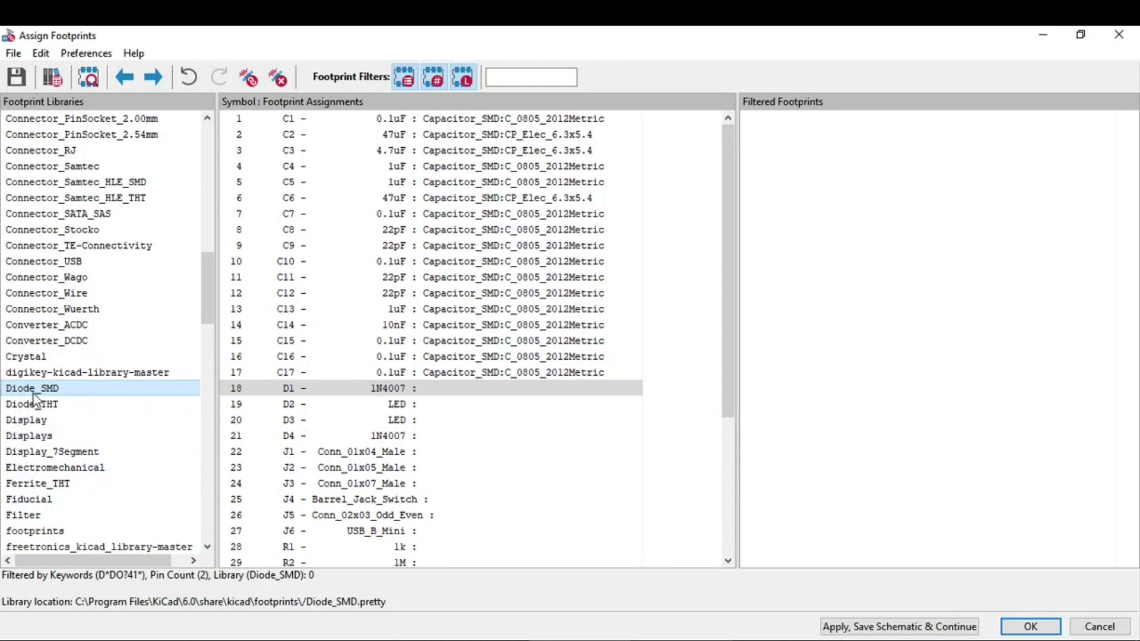
pyautogui.click(405, 77)
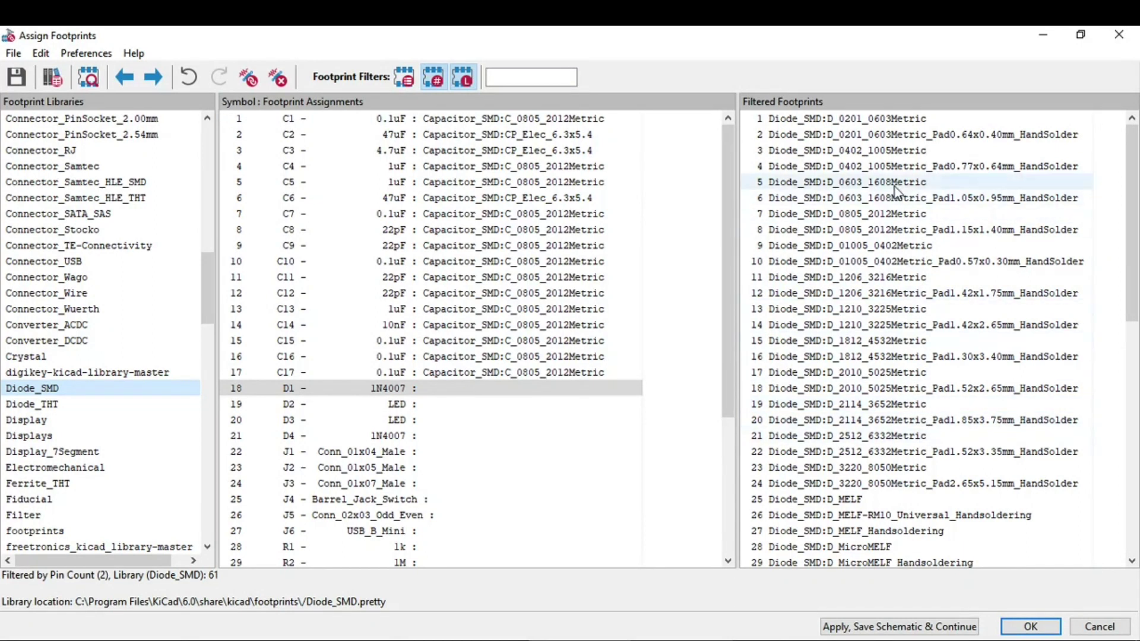
pyautogui.scroll(-5, 896, 213)
pyautogui.scroll(-6, 944, 368)
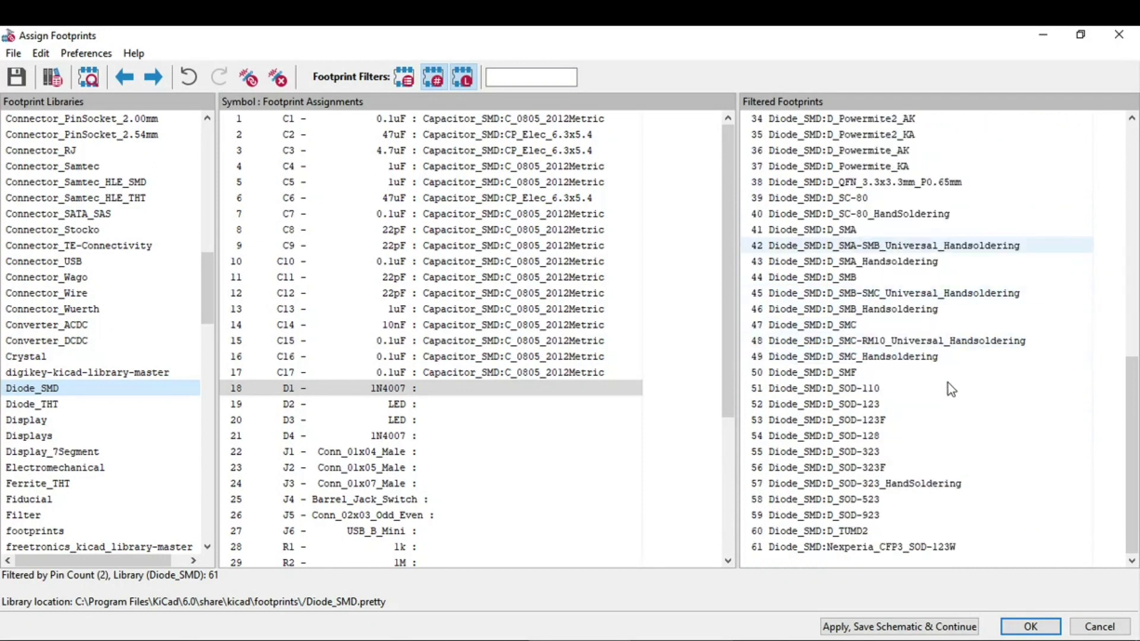
pyautogui.click(872, 405)
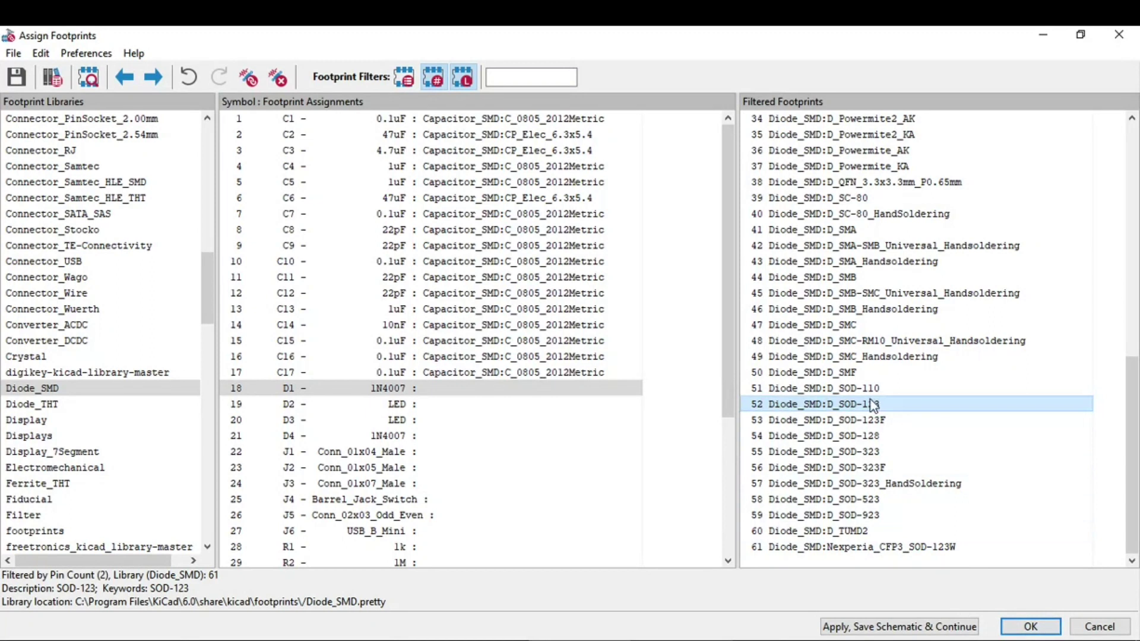
pyautogui.doubleClick(854, 404)
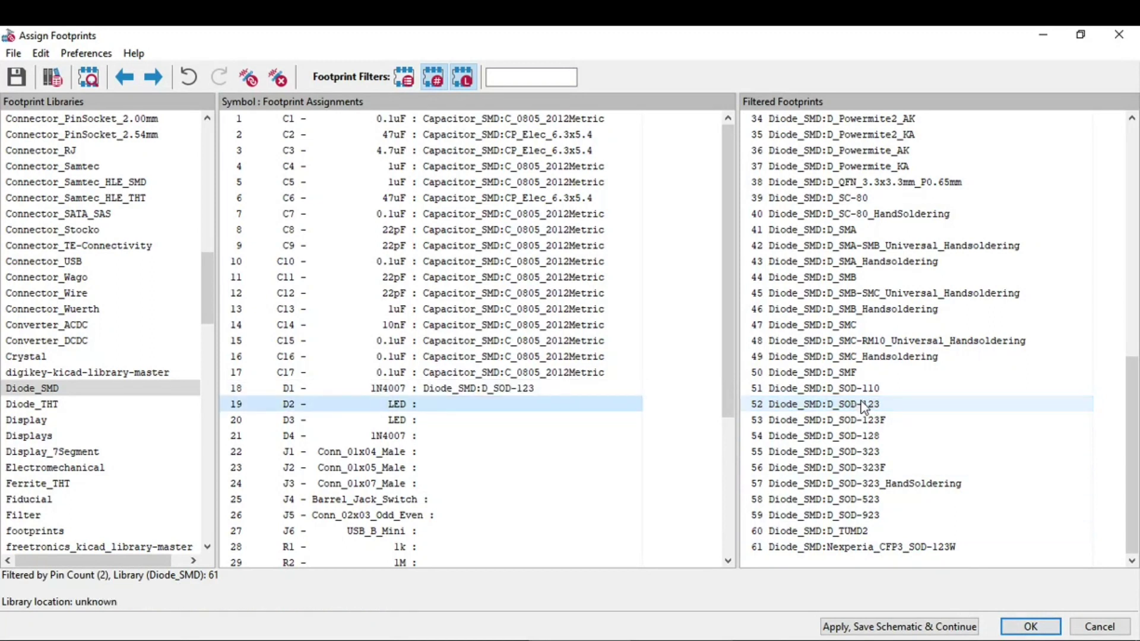
# Step: List the LED_SMD library's footprints for the LEDs
pyautogui.scroll(6, 950, 342)
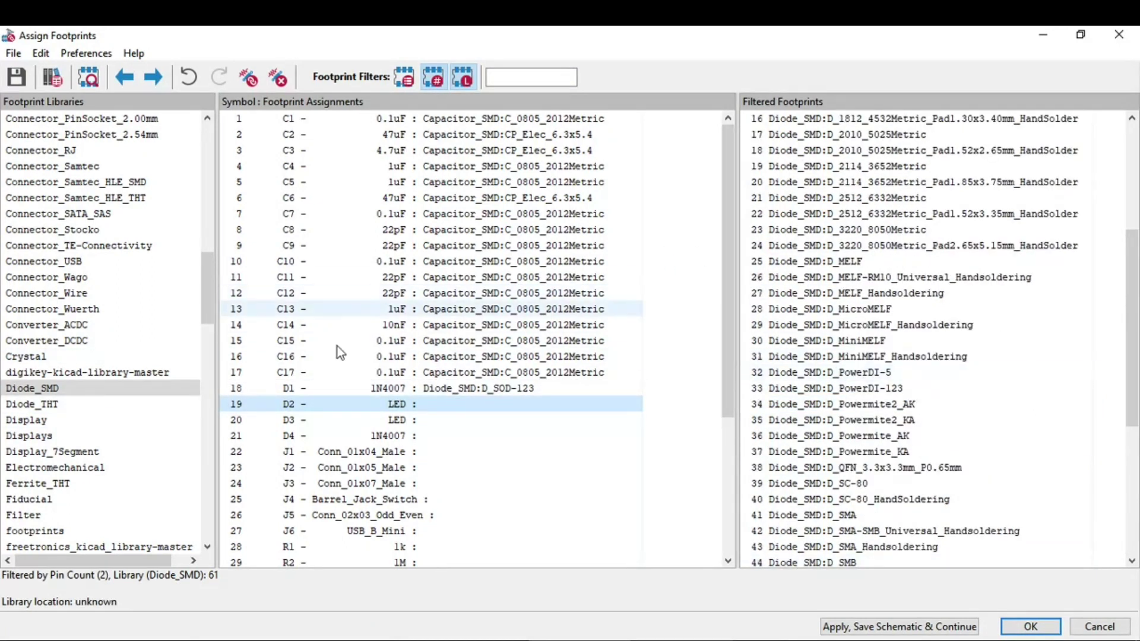
pyautogui.scroll(1, 108, 399)
pyautogui.scroll(-6, 105, 403)
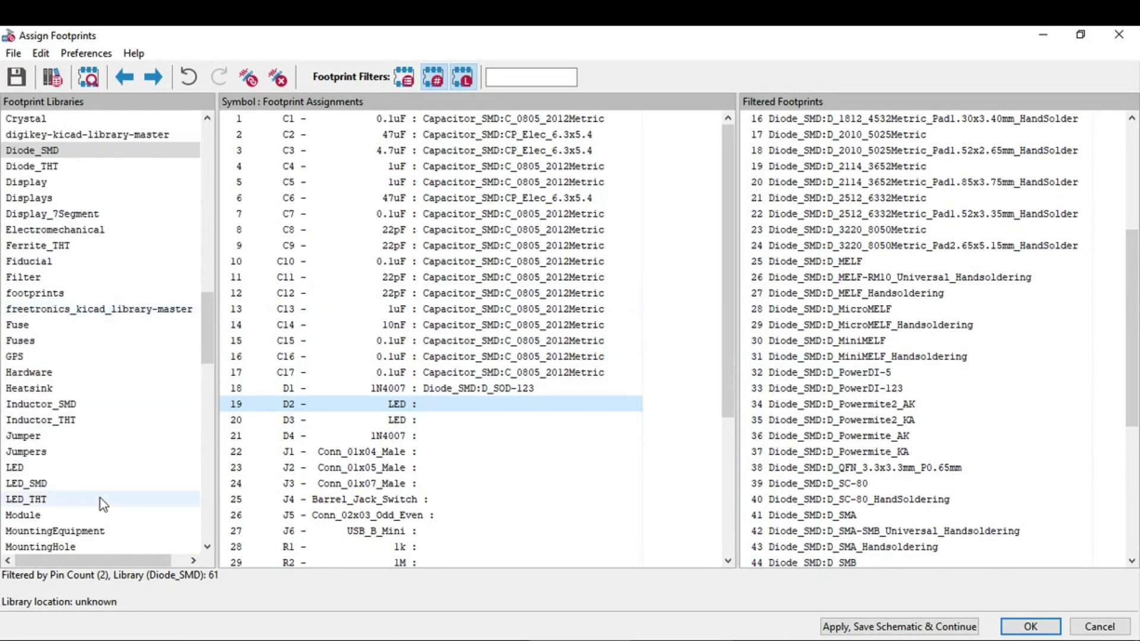
pyautogui.click(108, 483)
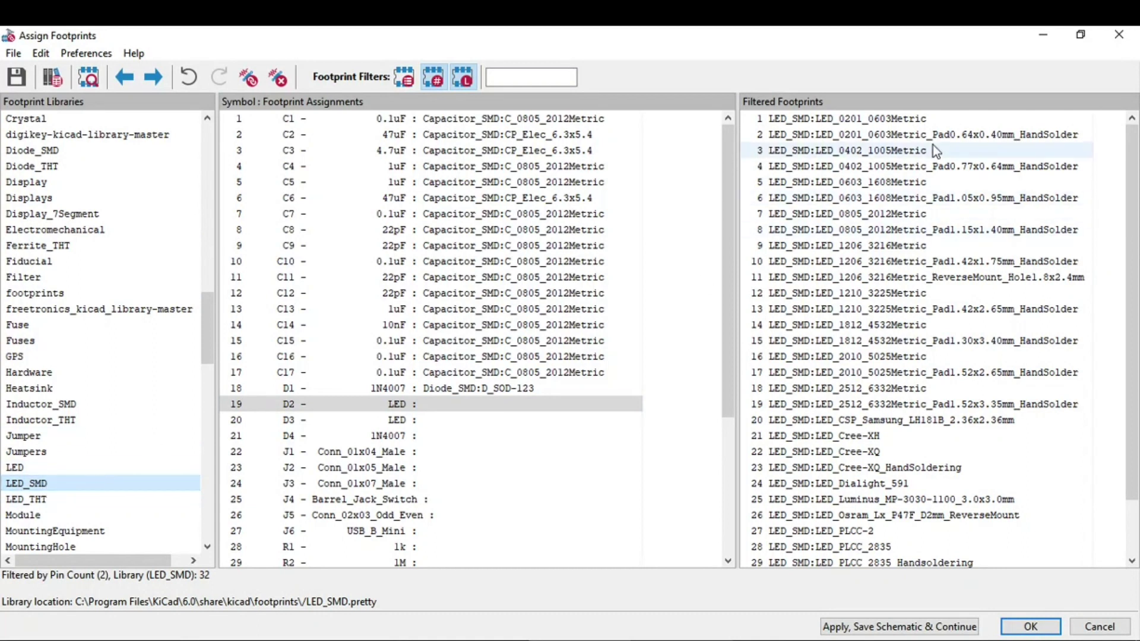
# Step: Preview LED_0603_1608Metric in the footprint and 3D viewers, then close both viewers
pyautogui.click(926, 182)
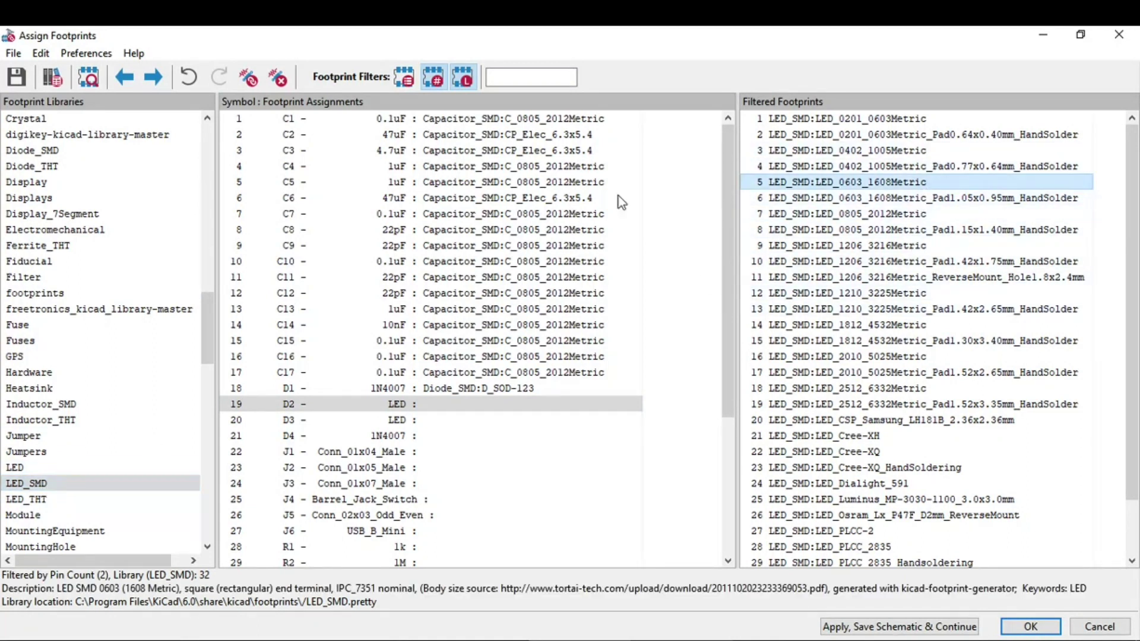
pyautogui.click(83, 73)
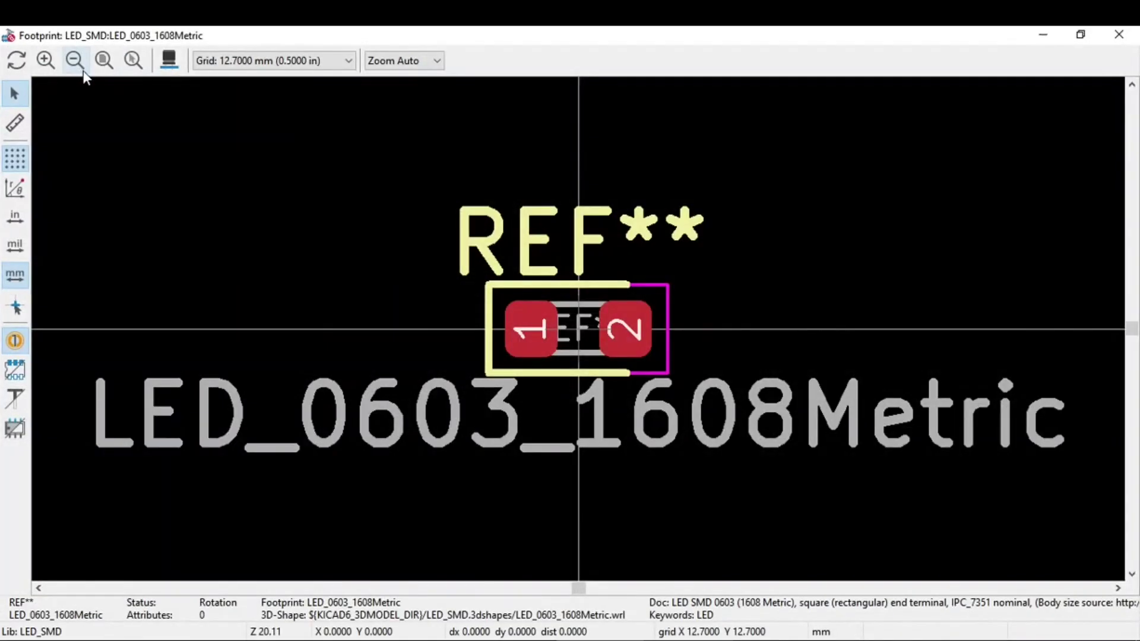
pyautogui.click(163, 62)
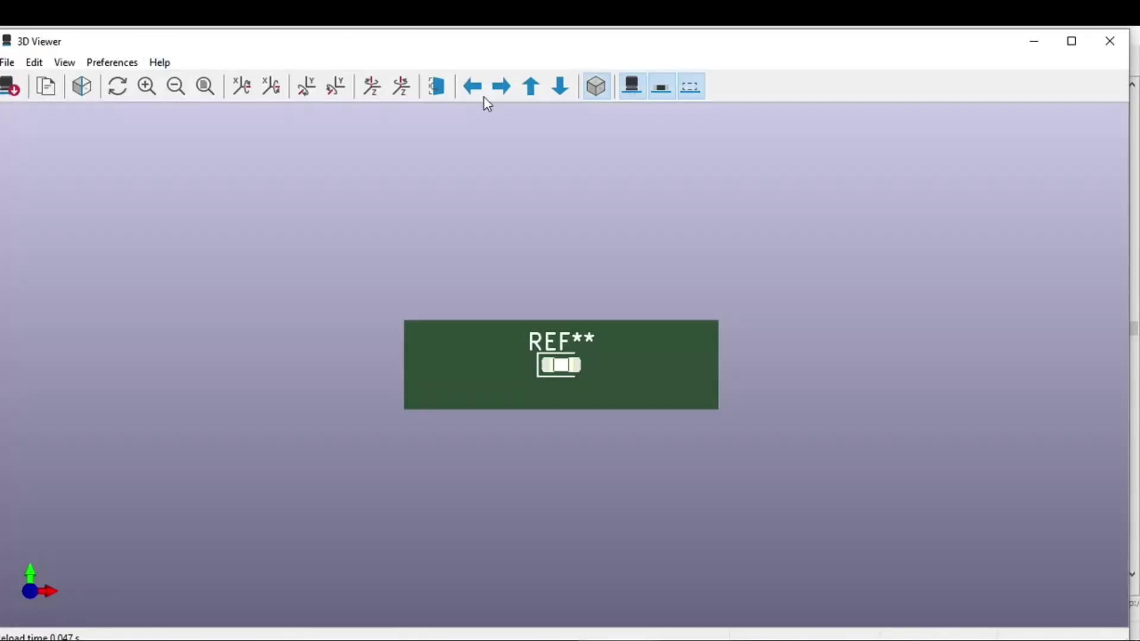
pyautogui.moveTo(479, 452); pyautogui.dragTo(551, 377)
pyautogui.scroll(4, 553, 374)
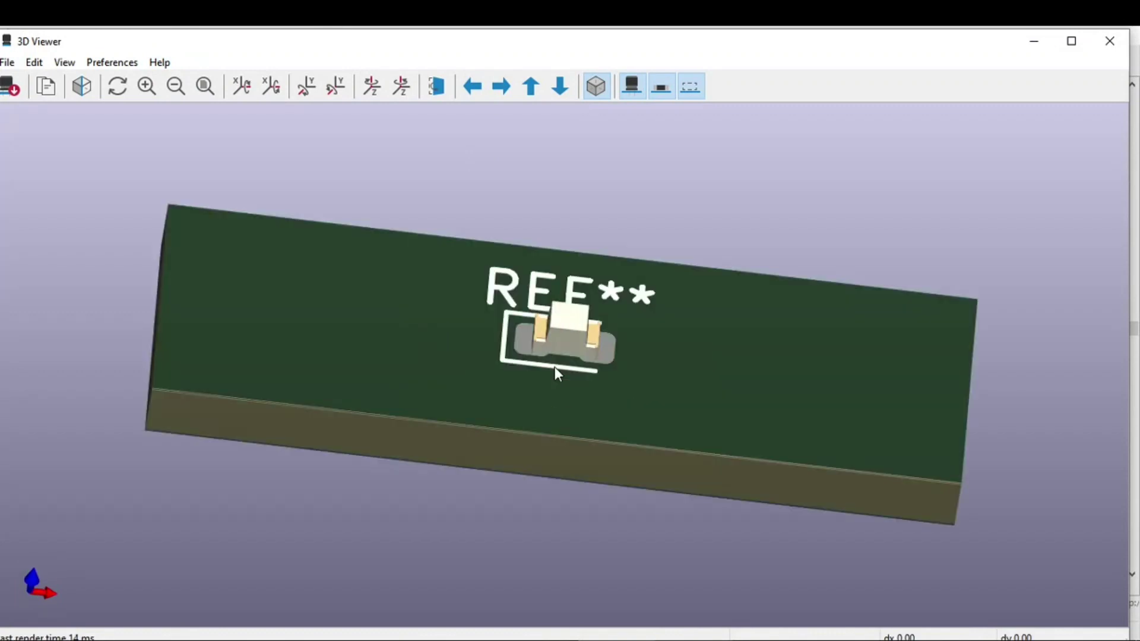
pyautogui.scroll(2, 552, 333)
pyautogui.scroll(-5, 550, 304)
pyautogui.click(1114, 42)
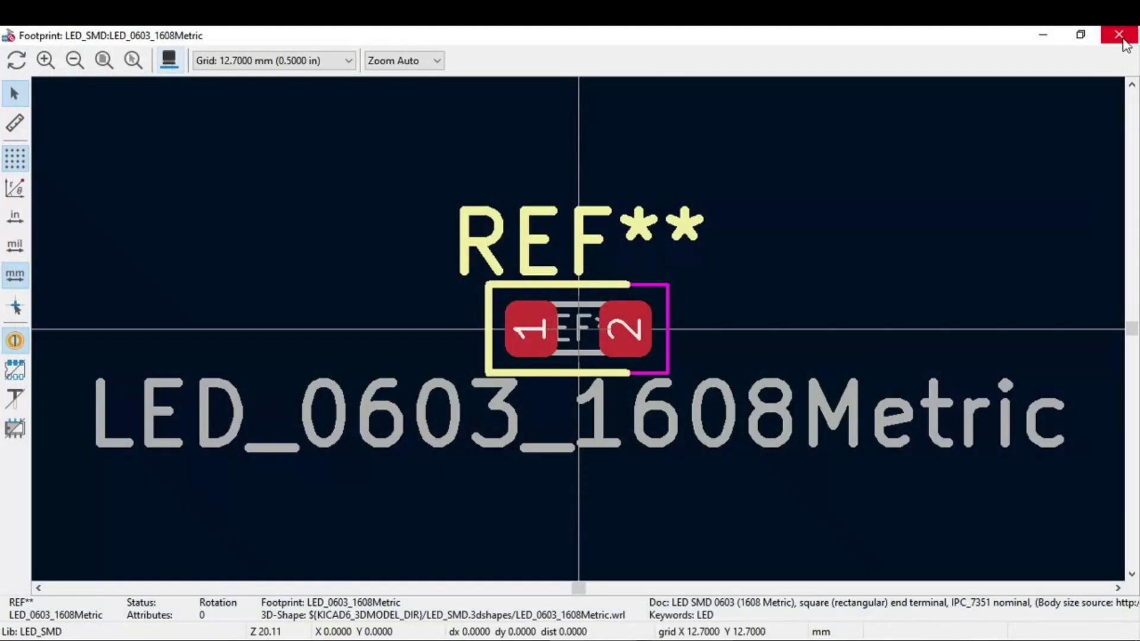
pyautogui.click(1122, 39)
# Step: Assign LED_0603_1608Metric to LEDs D2 and D3, and Diode_SMD:D_SOD-123 to diode D4
pyautogui.doubleClick(946, 182)
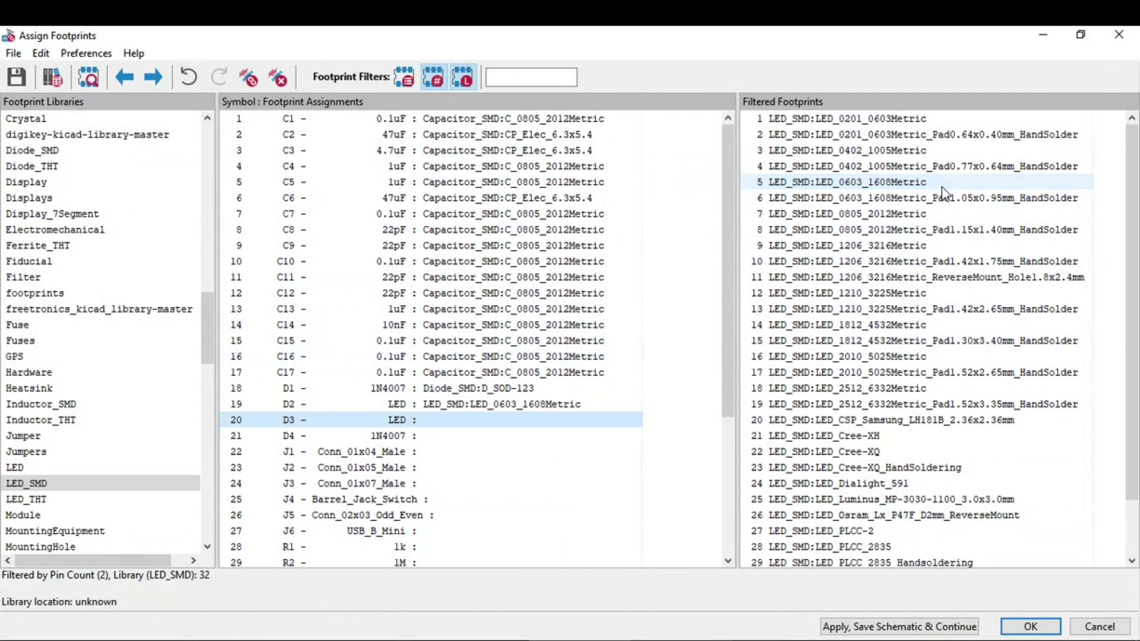
pyautogui.doubleClick(943, 182)
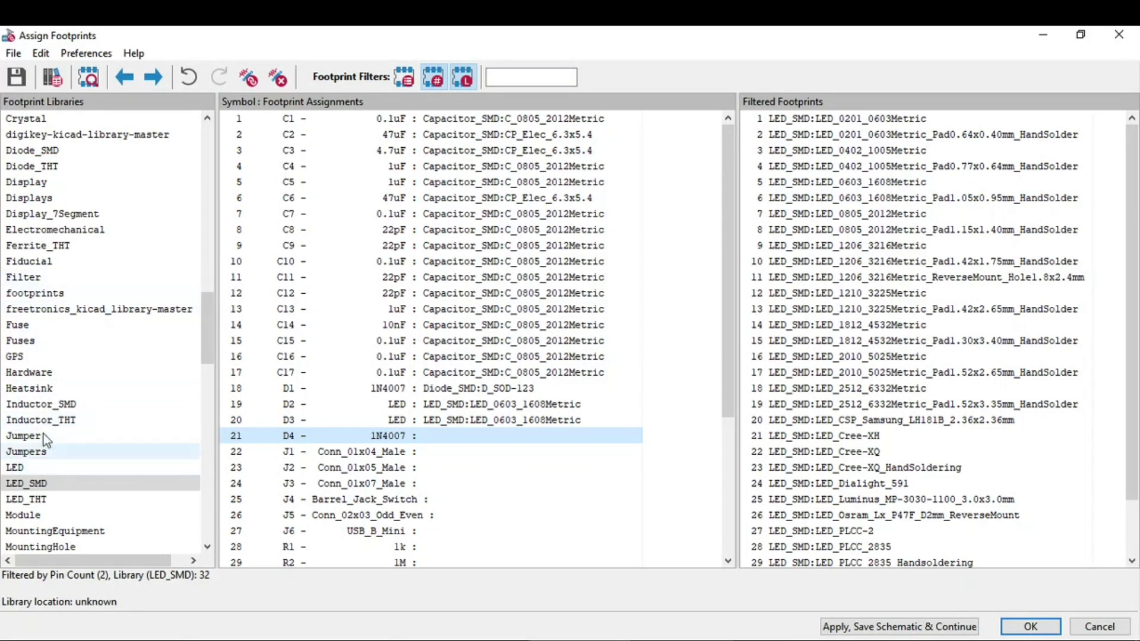
pyautogui.scroll(5, 45, 427)
pyautogui.click(33, 389)
pyautogui.scroll(-6, 895, 487)
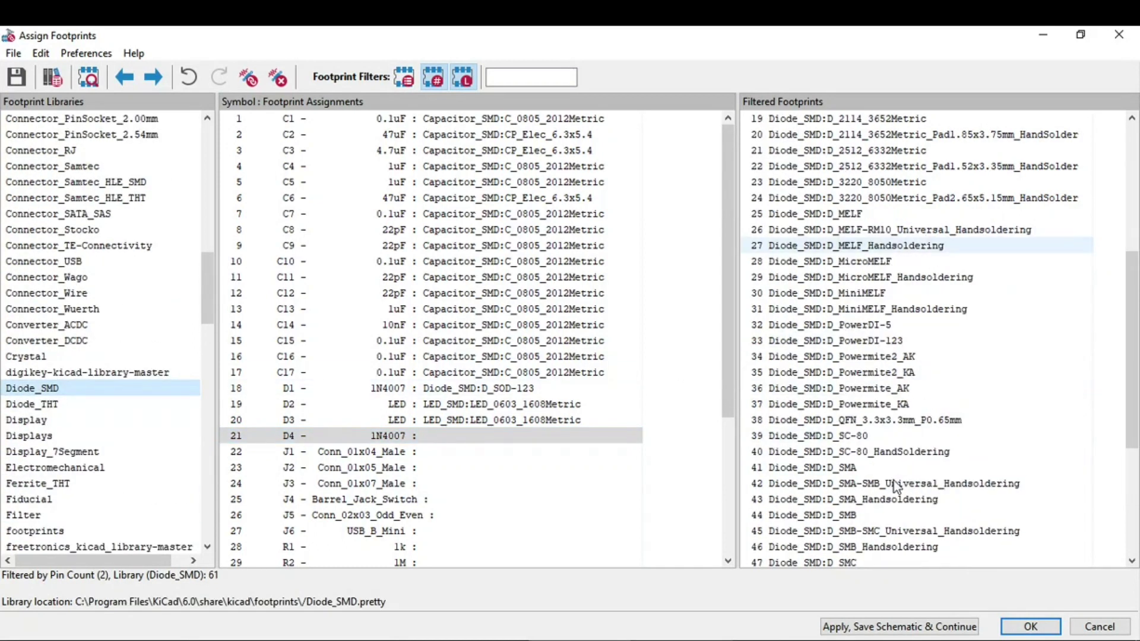
pyautogui.scroll(-5, 893, 480)
pyautogui.doubleClick(882, 404)
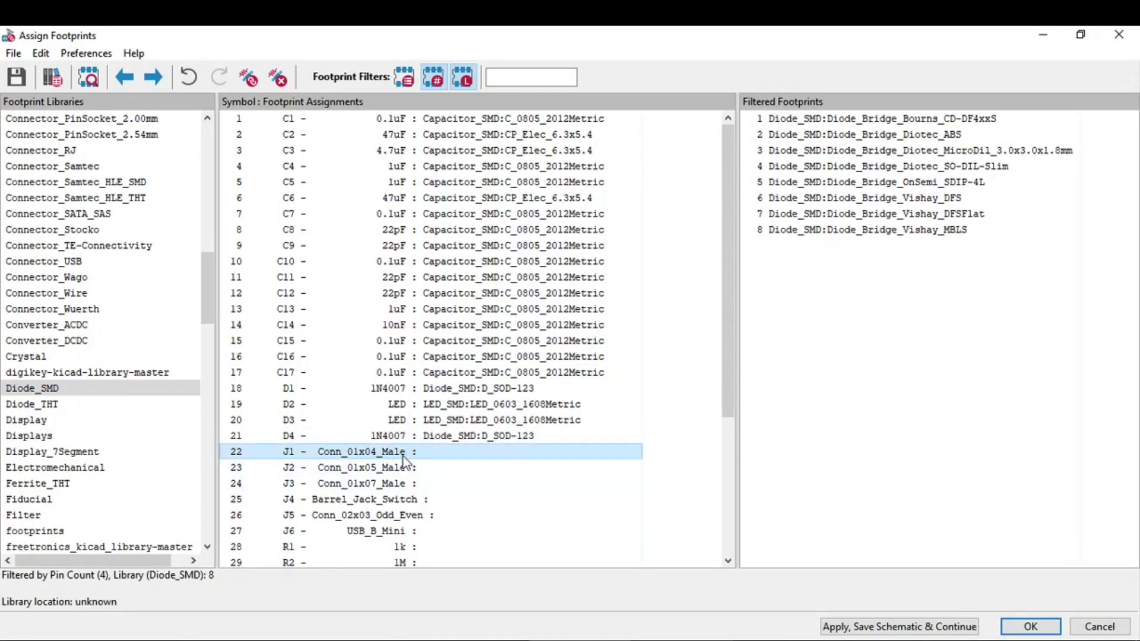
pyautogui.hotkey('alt', 'Tab')
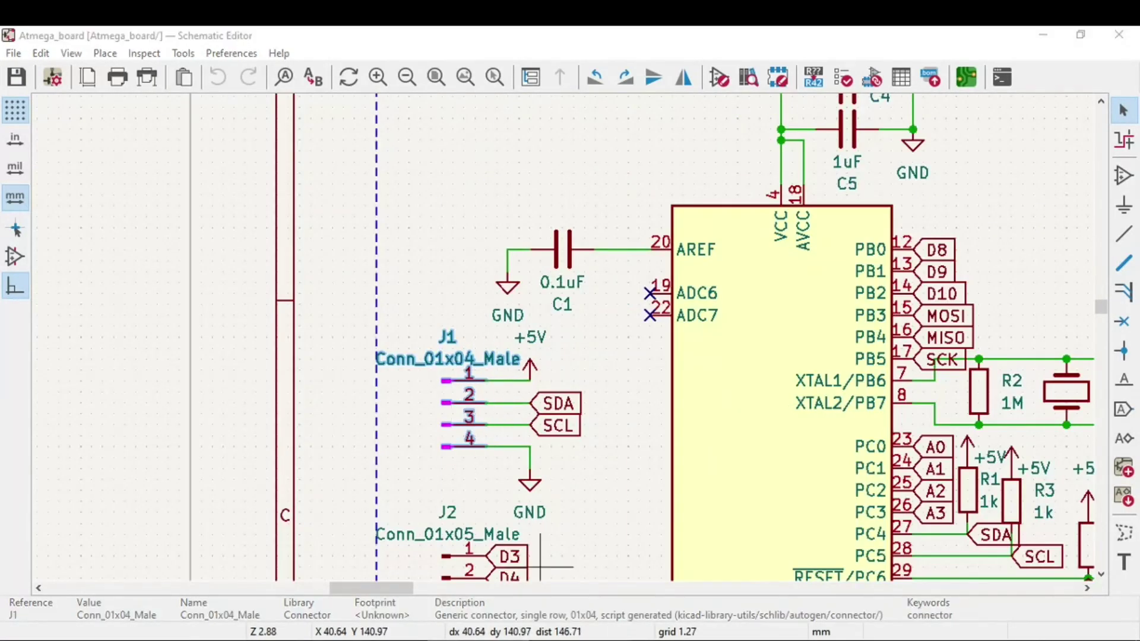
pyautogui.hotkey('alt', 'Tab')
pyautogui.click(467, 467)
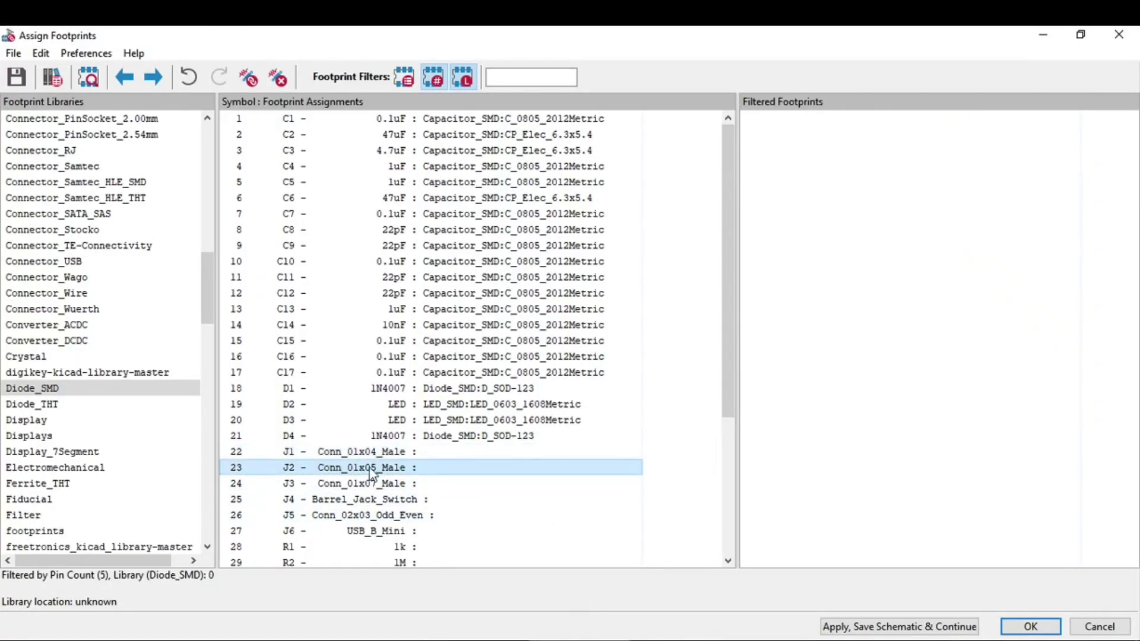
pyautogui.hotkey('alt', 'Tab')
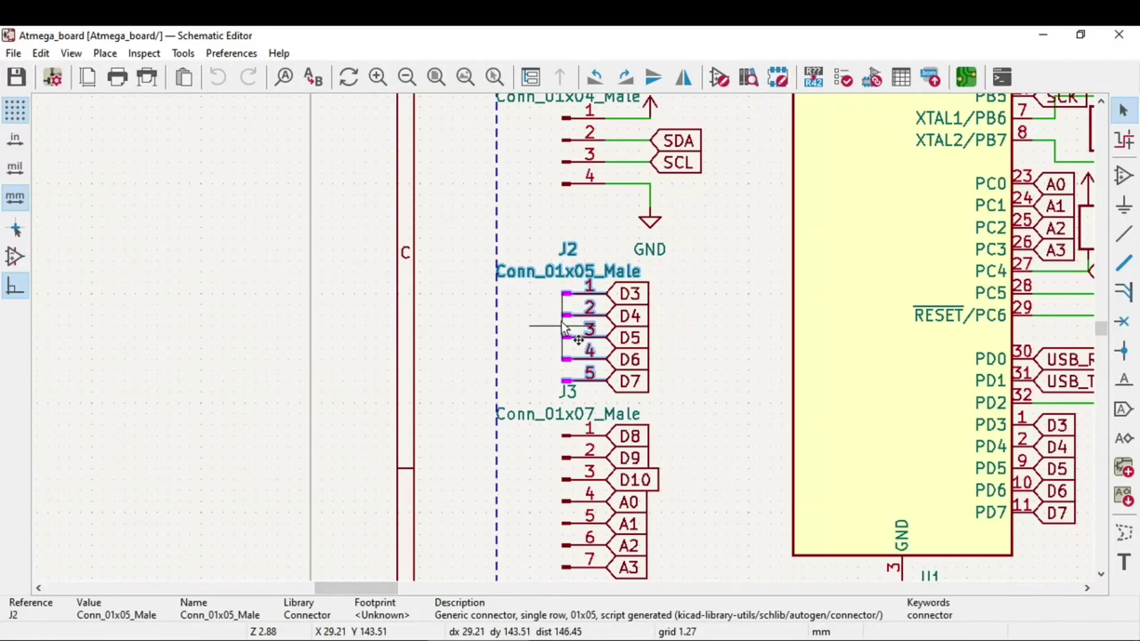
pyautogui.scroll(-5, 573, 333)
pyautogui.scroll(7, 535, 347)
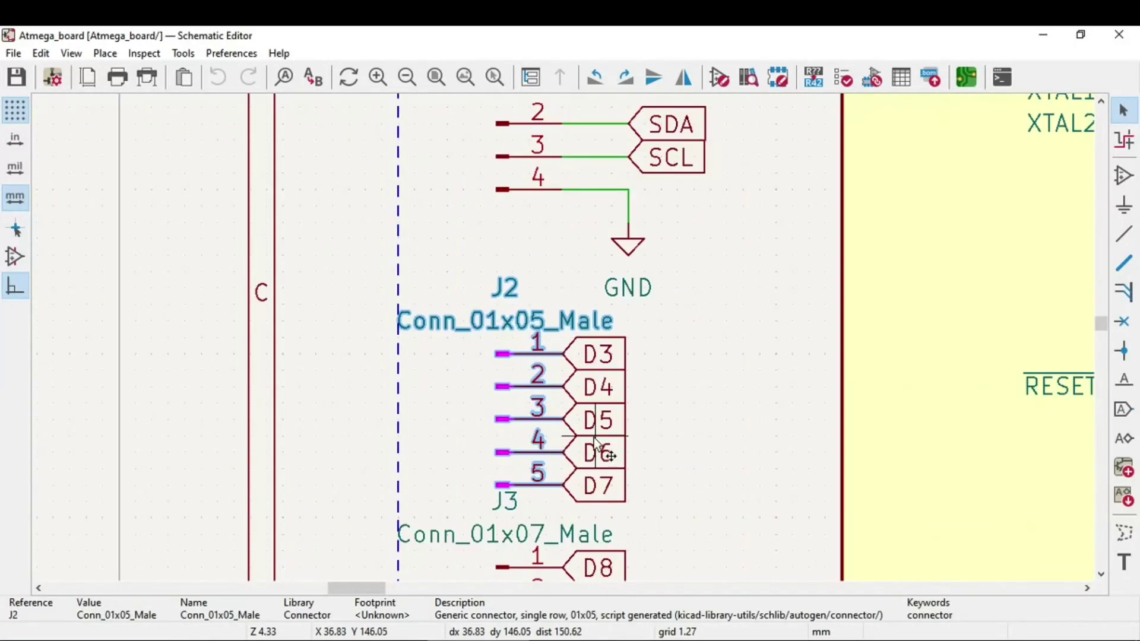
pyautogui.scroll(-5, 558, 392)
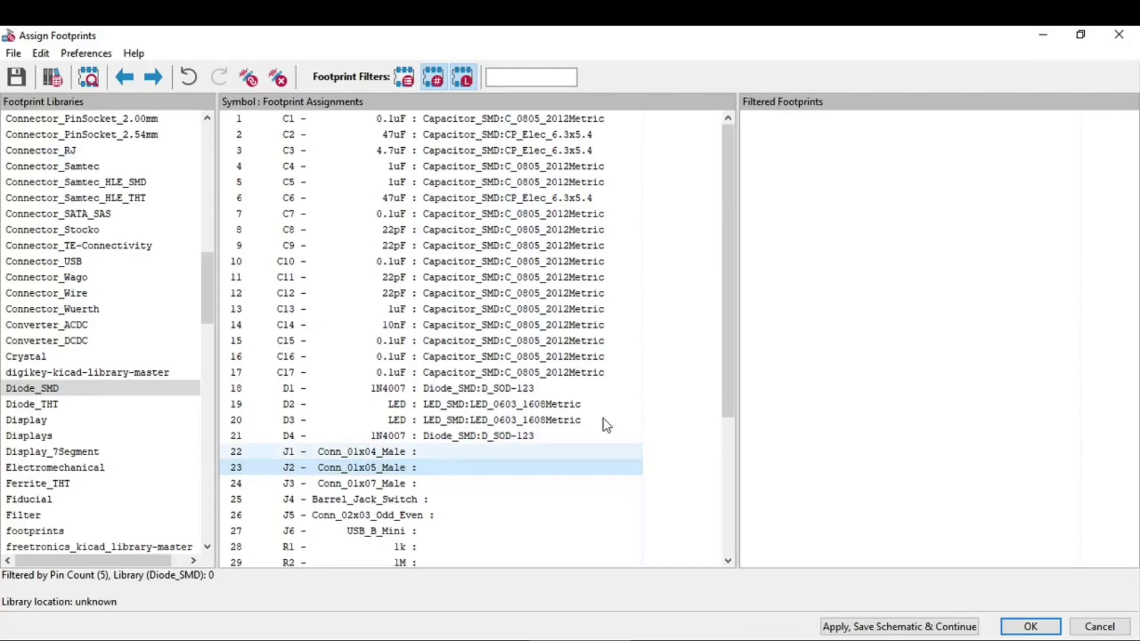
pyautogui.click(396, 291)
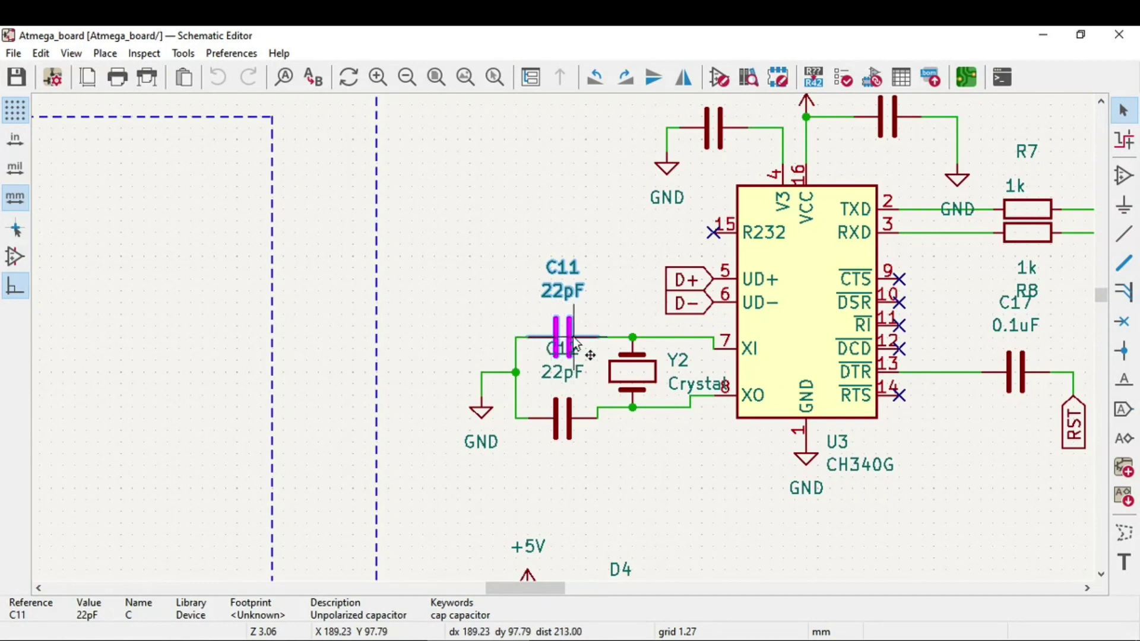
pyautogui.scroll(-7, 564, 342)
pyautogui.scroll(8, 563, 342)
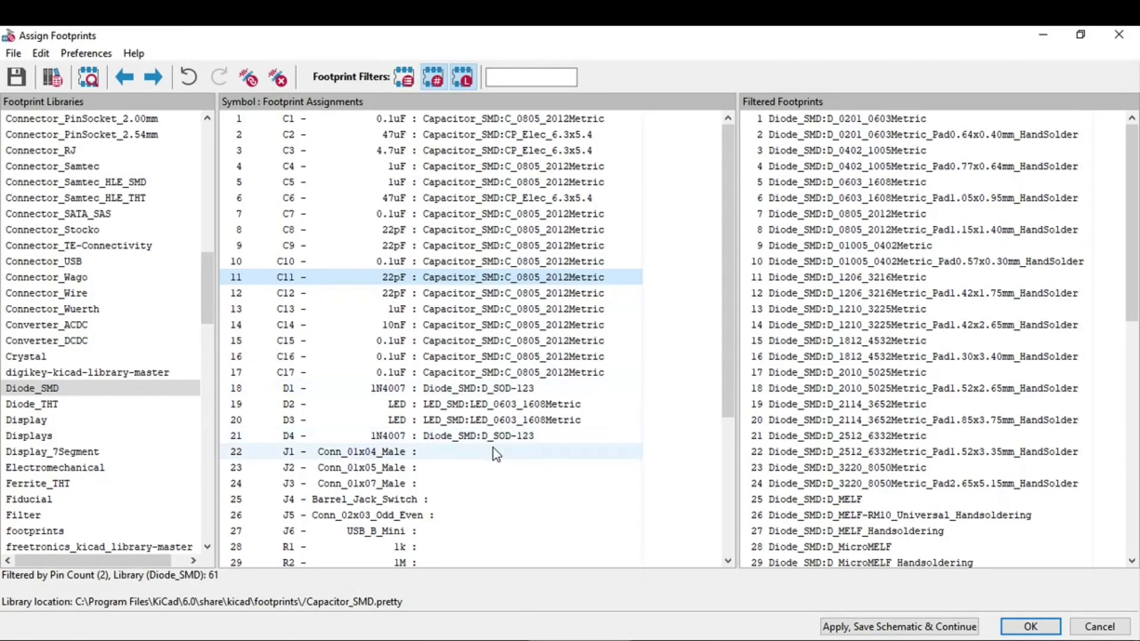
pyautogui.click(493, 452)
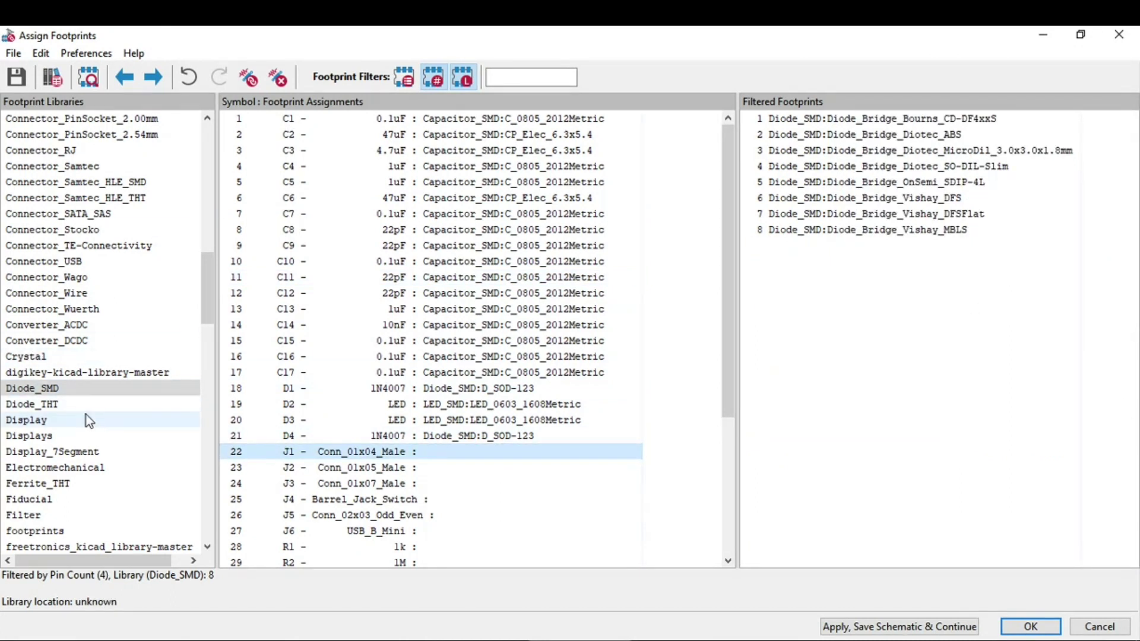
# Step: Open the 2.54mm pin header library and preview the vertical 1x04 header in 2D and 3D
pyautogui.scroll(-4, 86, 416)
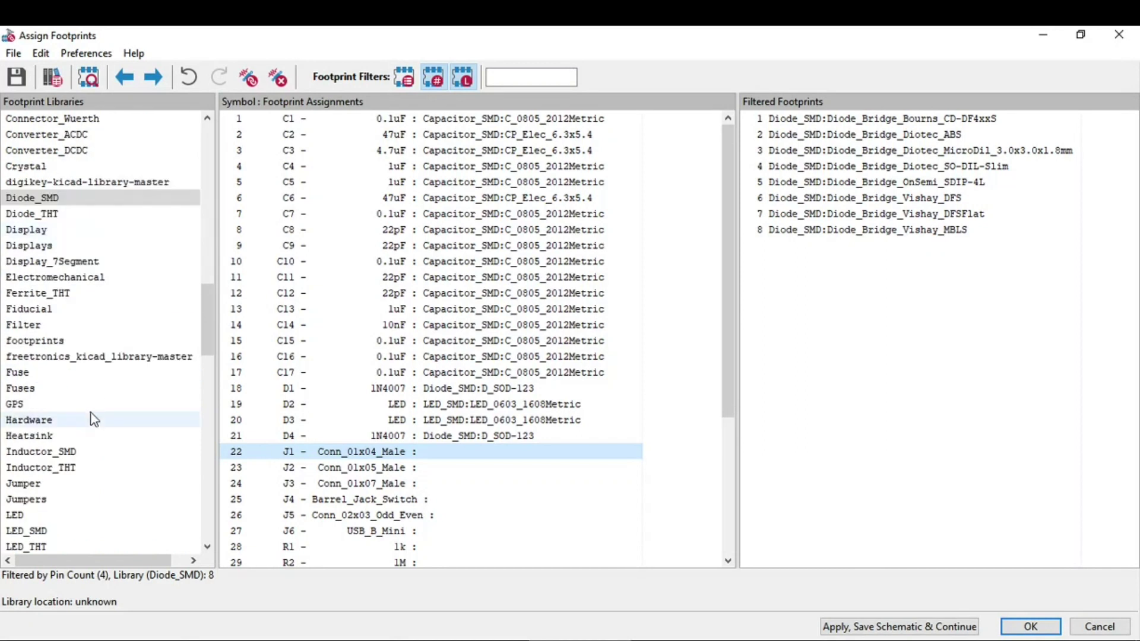
pyautogui.scroll(-20, 87, 416)
pyautogui.scroll(20, 92, 420)
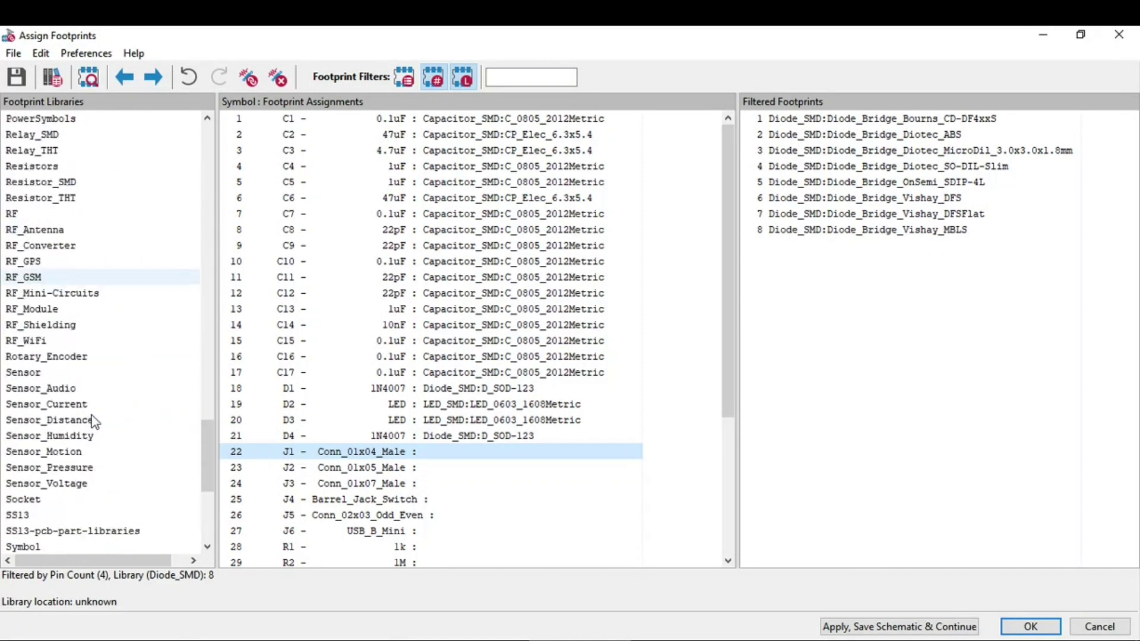
pyautogui.scroll(13, 92, 420)
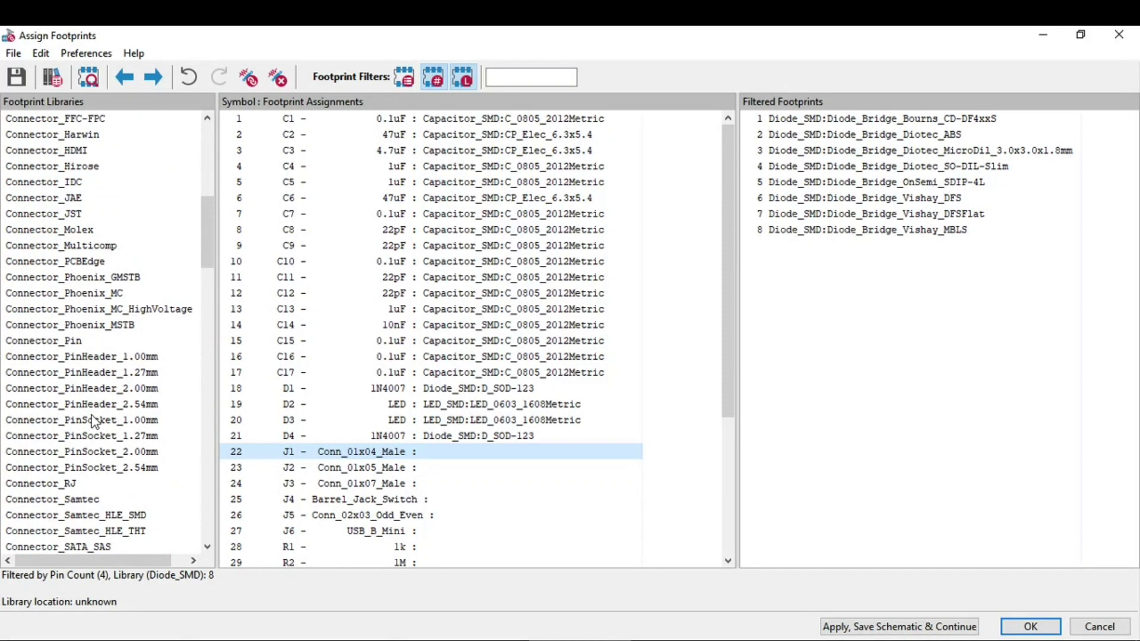
pyautogui.scroll(-6, 92, 420)
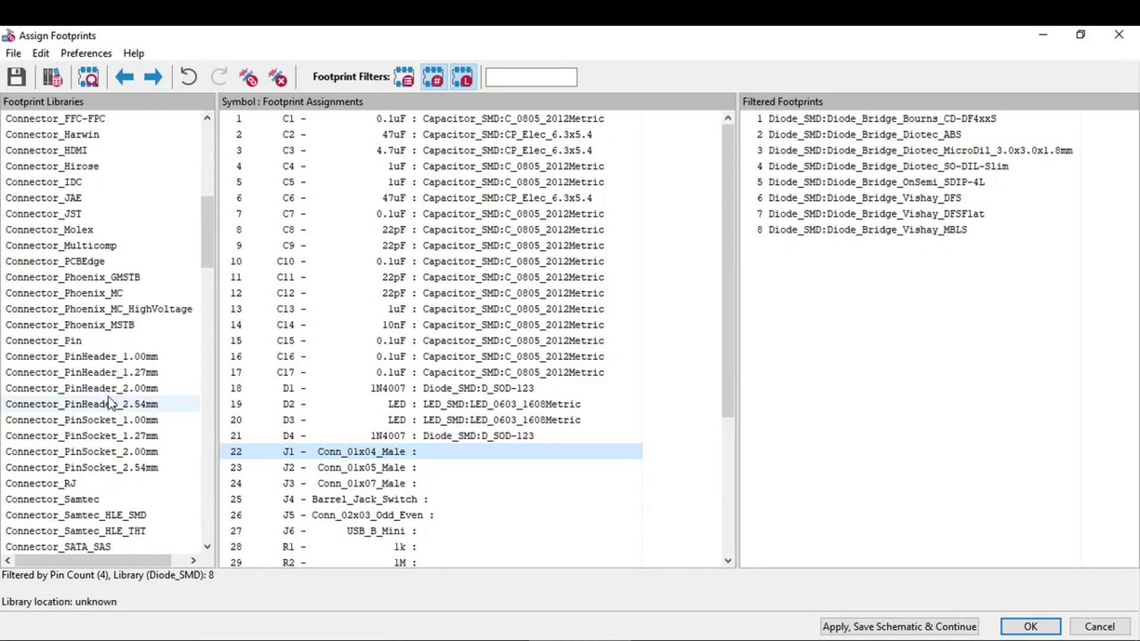
pyautogui.click(111, 404)
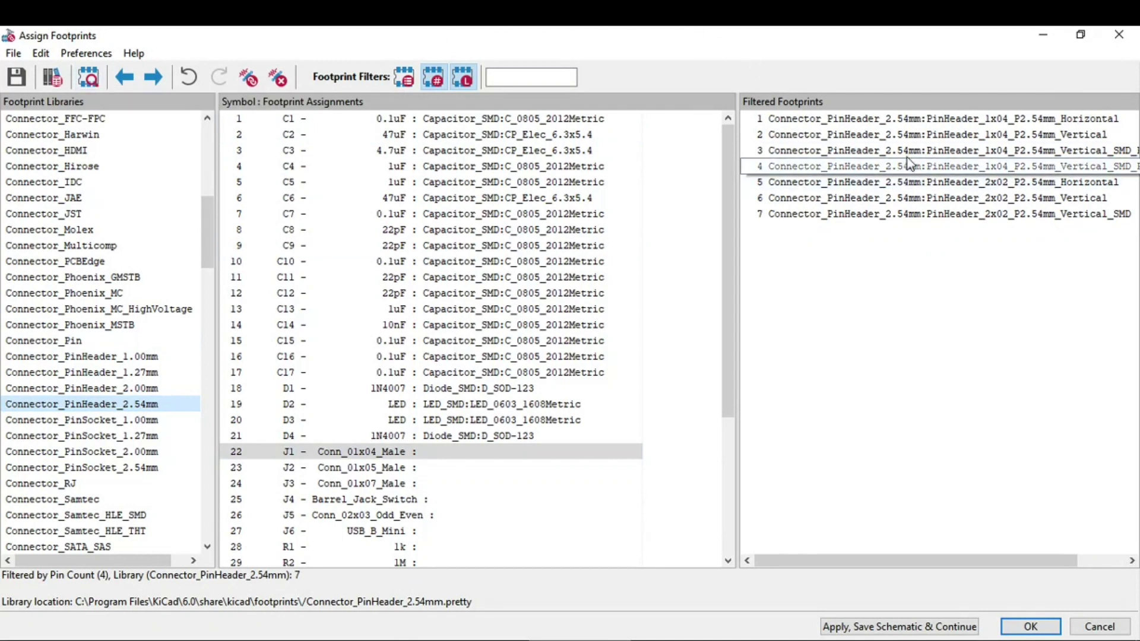
pyautogui.click(909, 135)
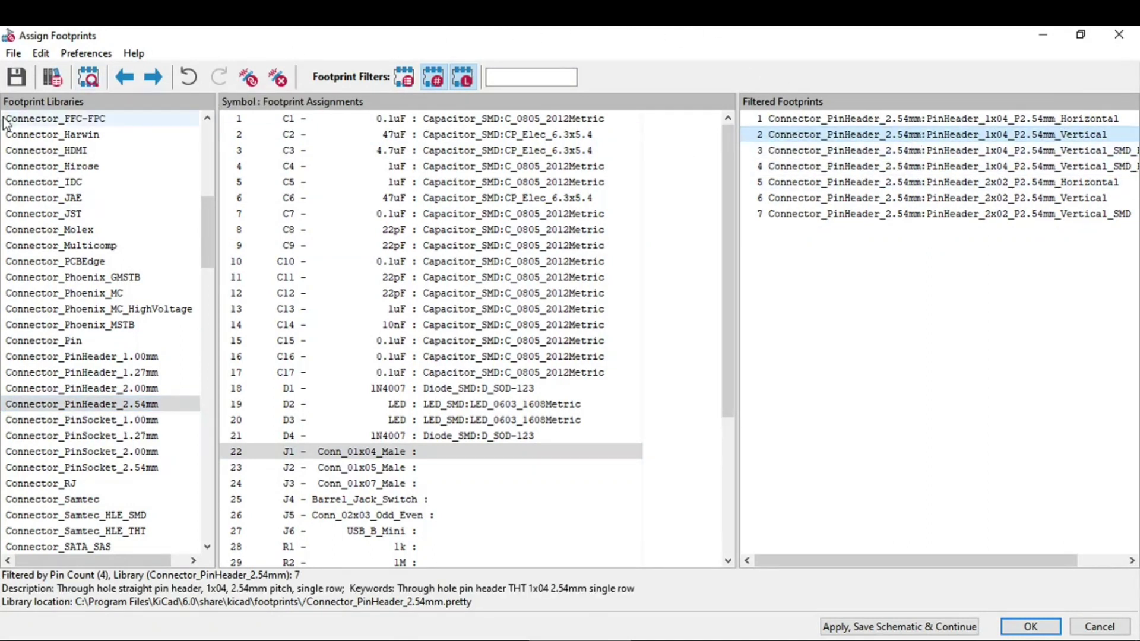
pyautogui.click(88, 77)
pyautogui.click(171, 58)
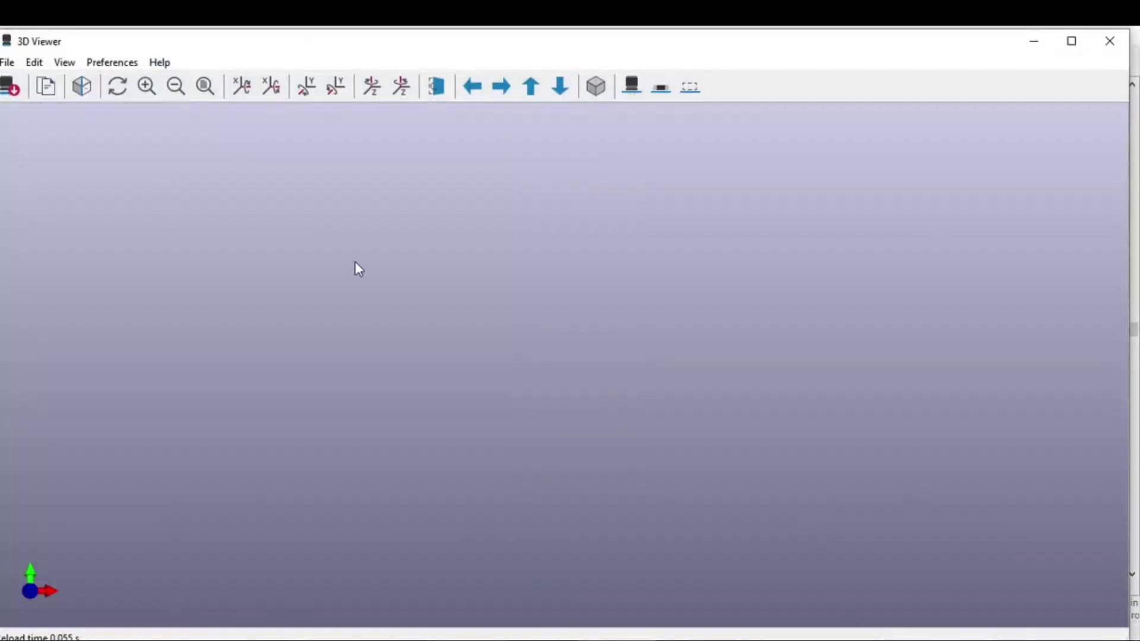
pyautogui.moveTo(533, 366); pyautogui.dragTo(767, 330)
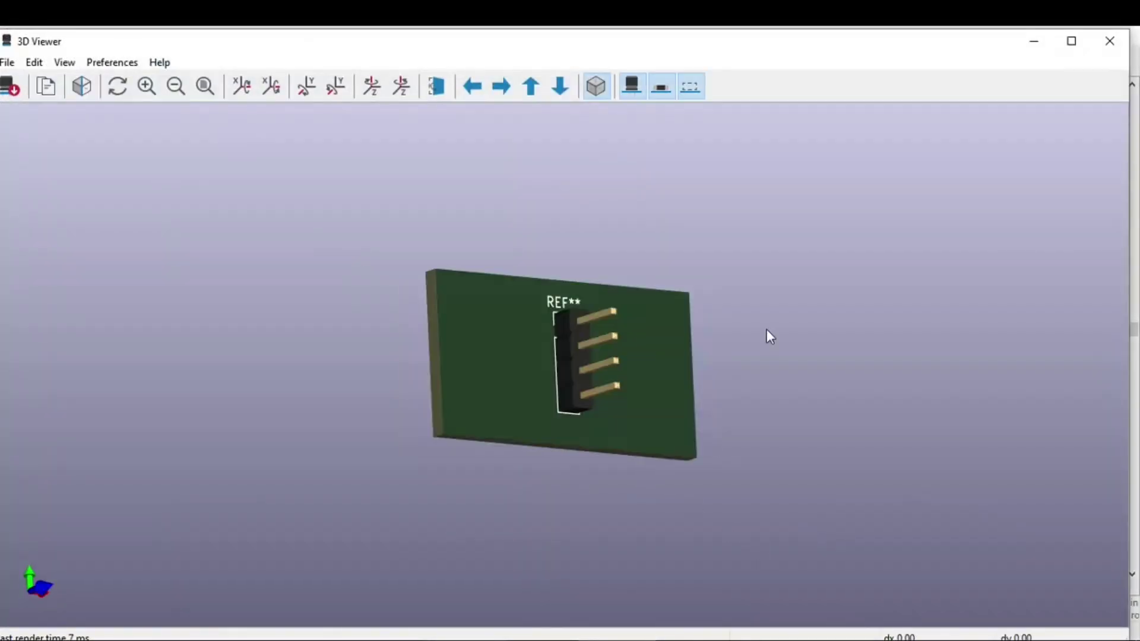
pyautogui.scroll(5, 650, 402)
pyautogui.scroll(-6, 650, 410)
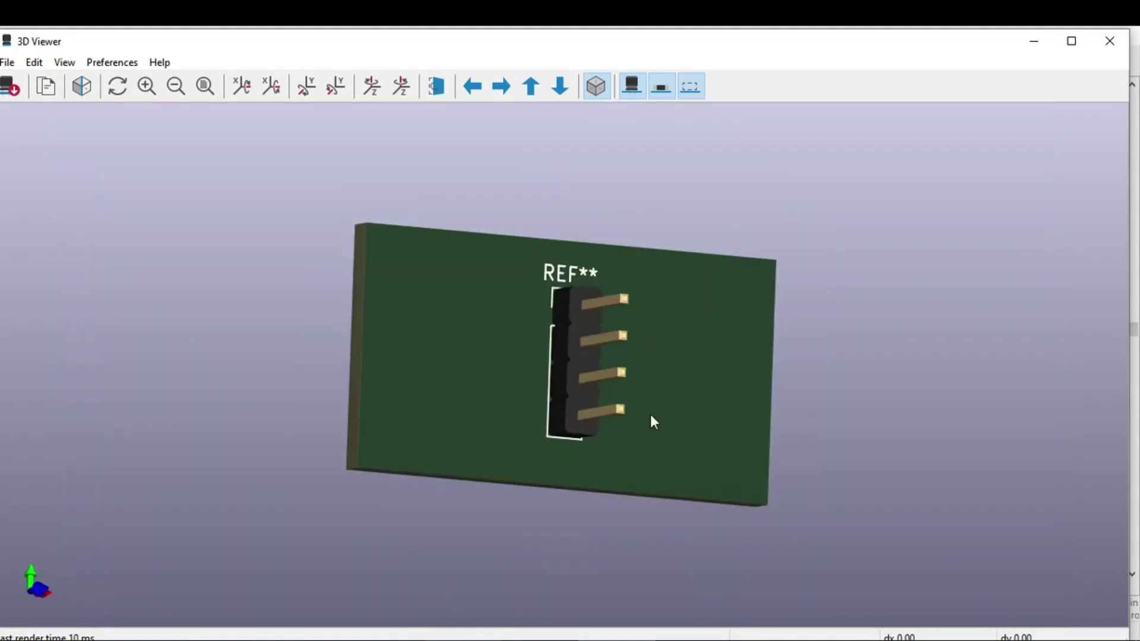
pyautogui.click(1115, 41)
pyautogui.click(1126, 33)
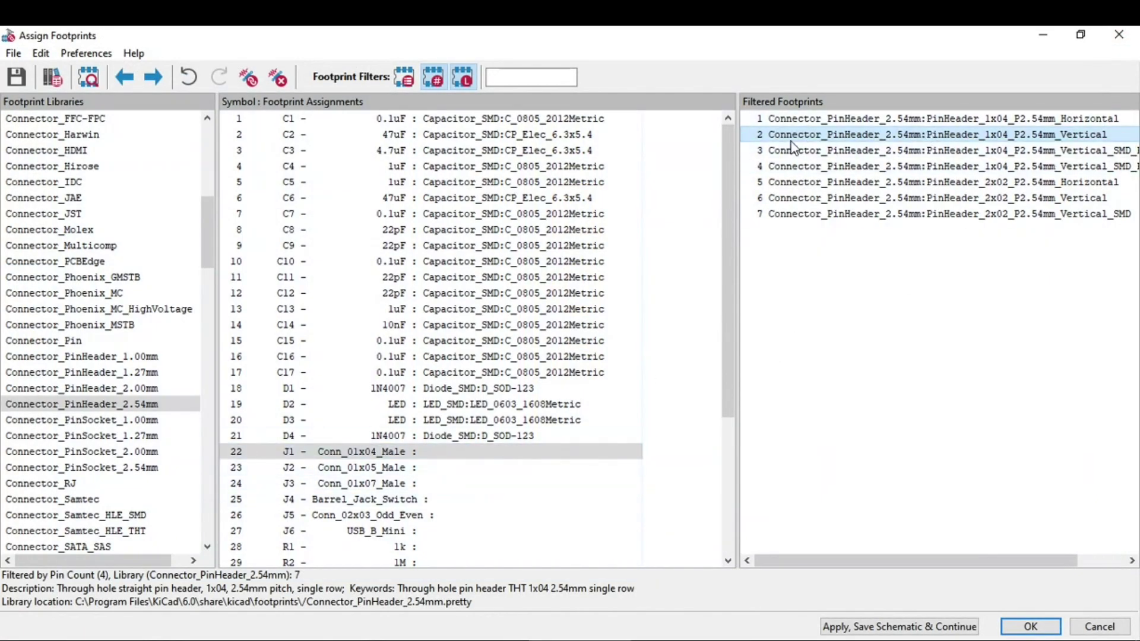
# Step: Assign vertical 1x04, 1x05 and 1x07 pin headers to J1, J2 and J3
pyautogui.doubleClick(924, 135)
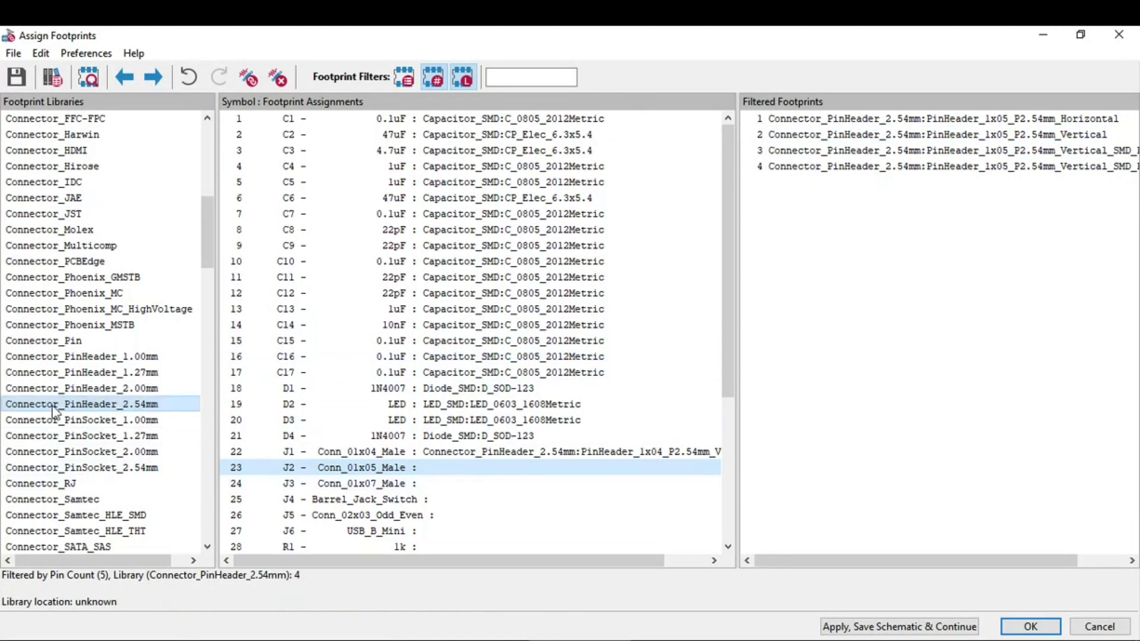
pyautogui.doubleClick(926, 135)
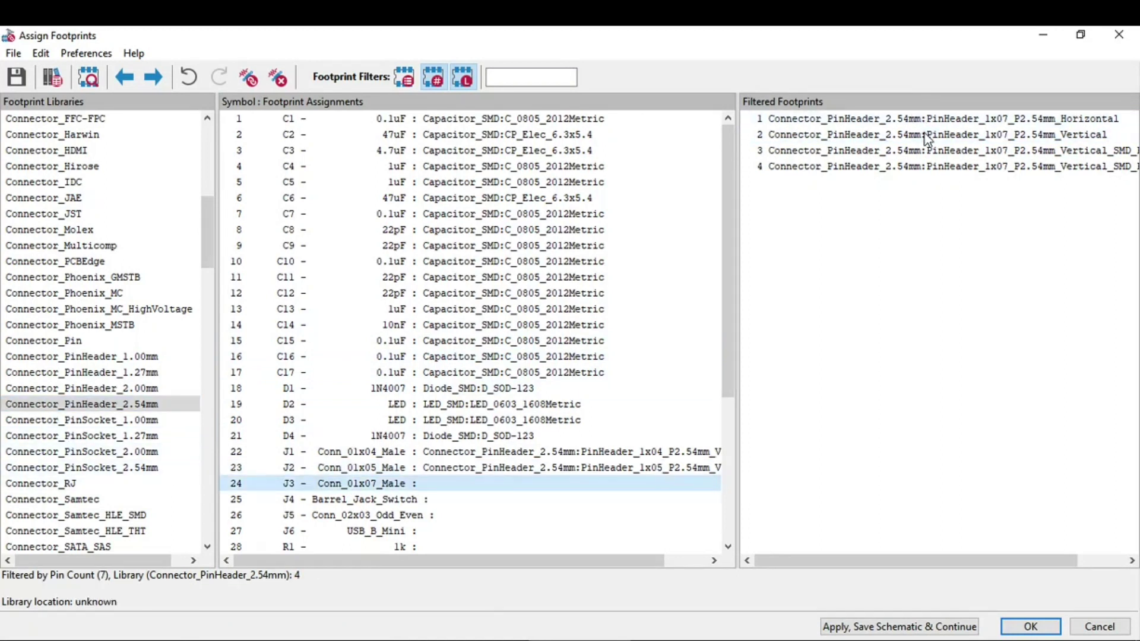
pyautogui.click(907, 151)
pyautogui.doubleClick(1049, 135)
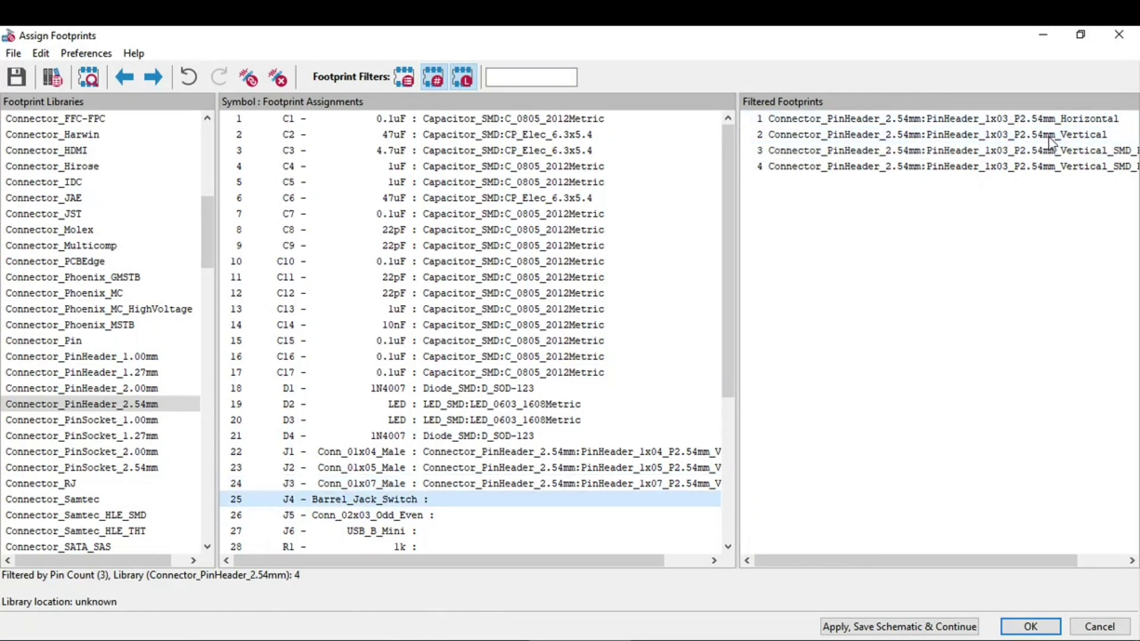
pyautogui.scroll(-2, 497, 491)
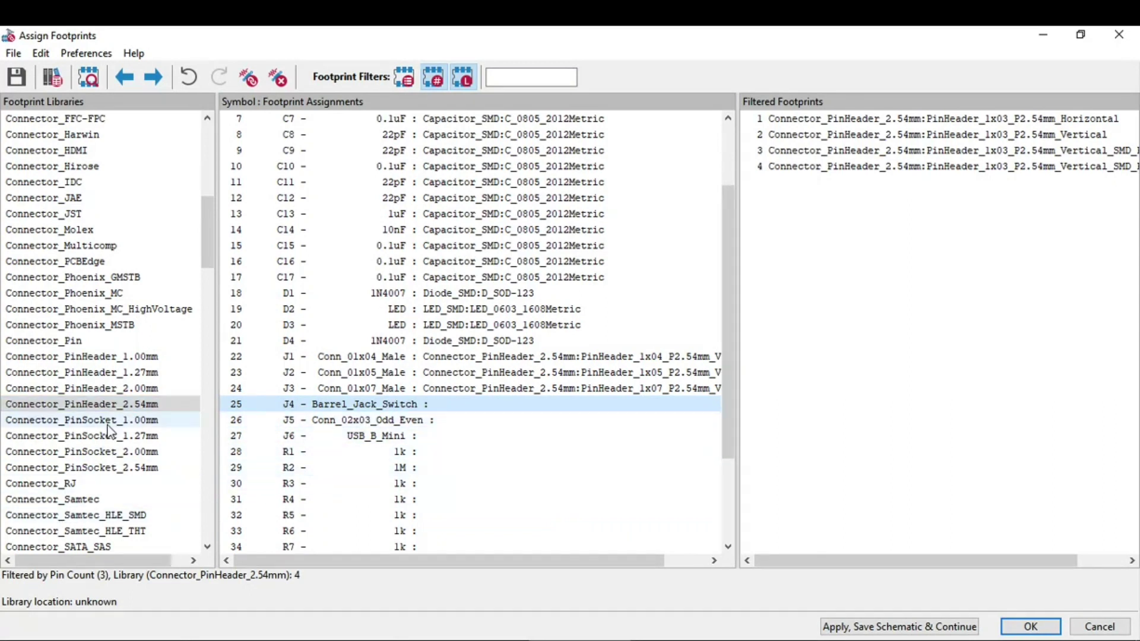
# Step: Open Connector_BarrelJack and preview BarrelJack_Horizontal in the footprint and 3D viewers
pyautogui.scroll(9, 108, 431)
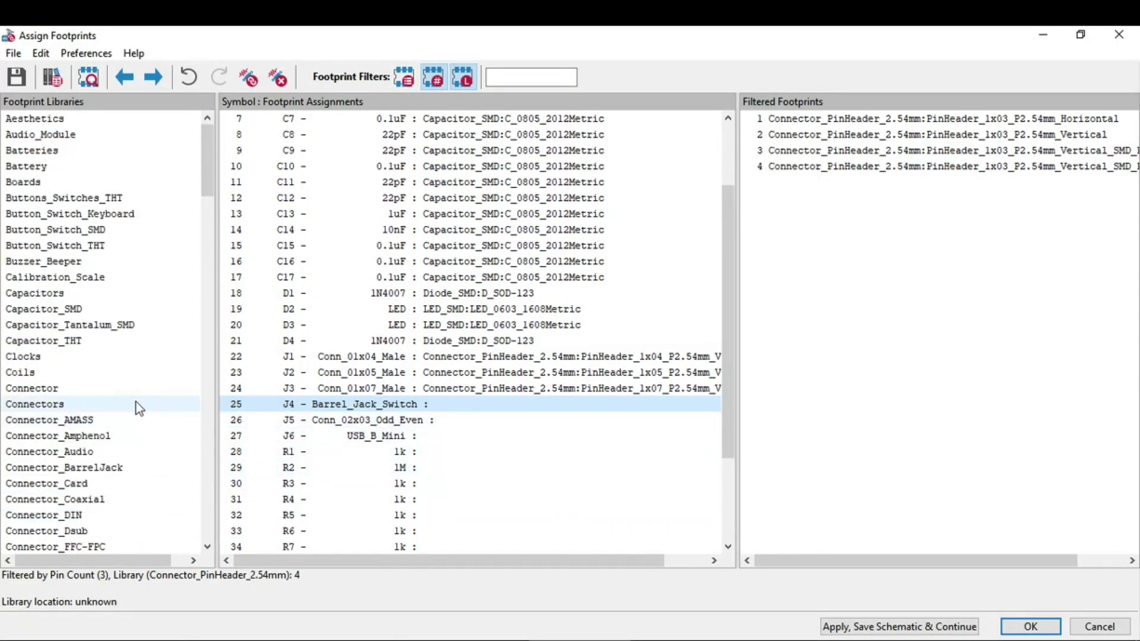
pyautogui.click(142, 391)
pyautogui.scroll(-4, 146, 398)
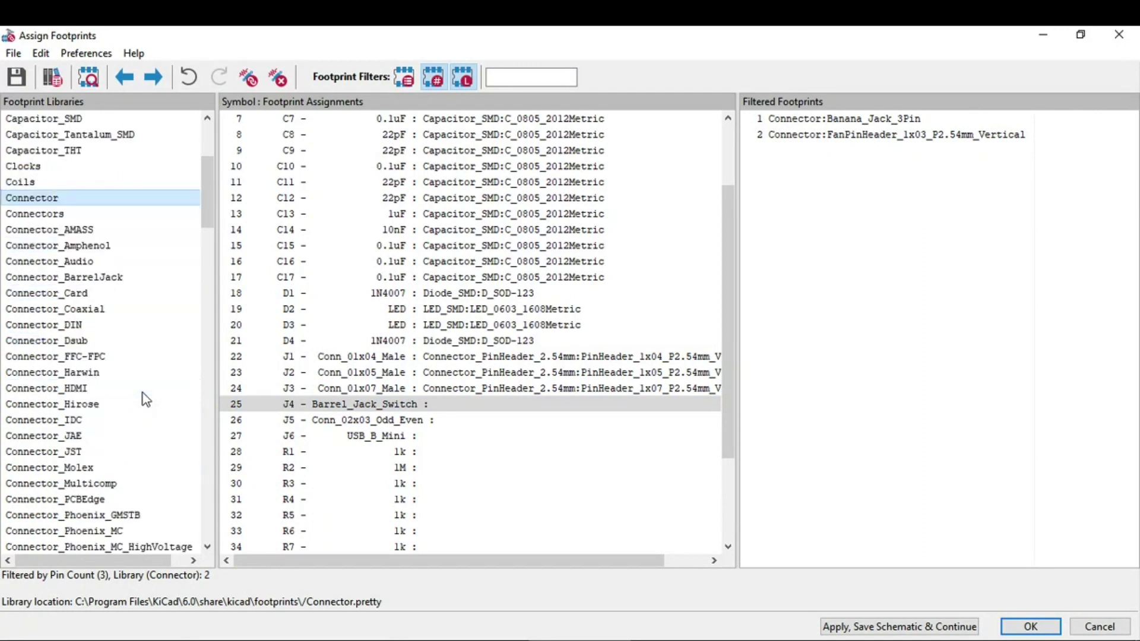
pyautogui.click(166, 280)
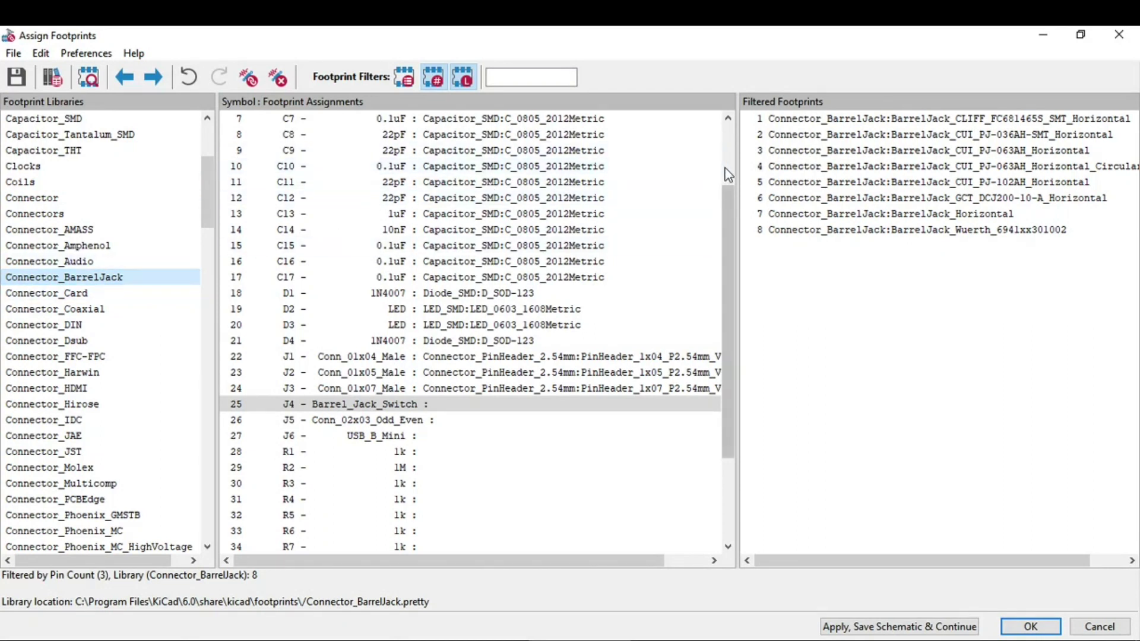
pyautogui.click(959, 215)
pyautogui.click(88, 77)
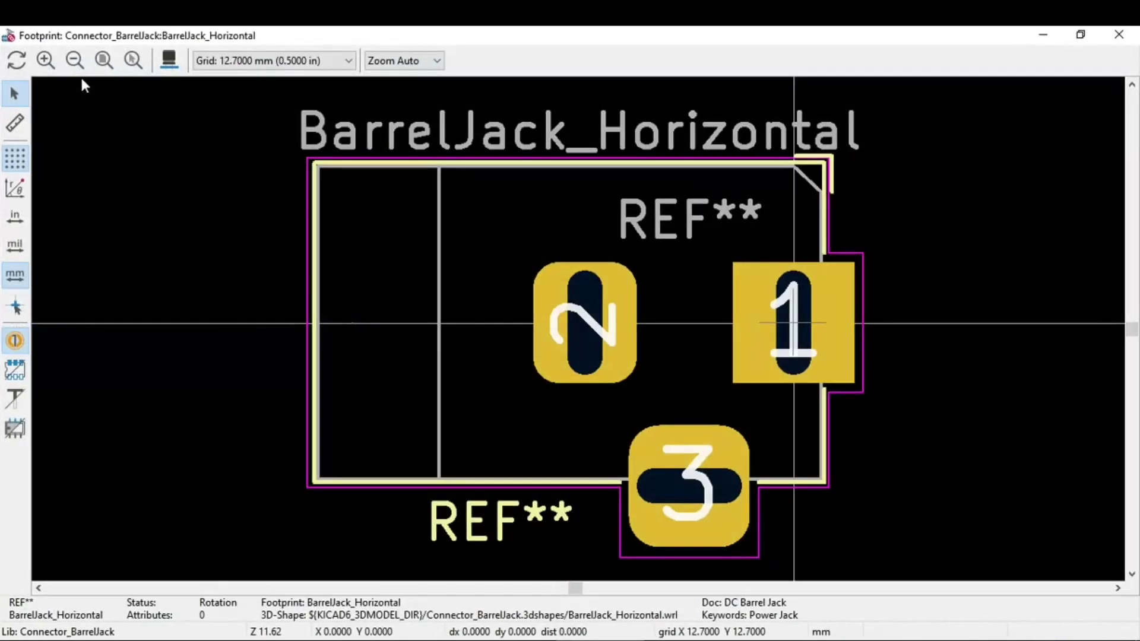
pyautogui.click(169, 61)
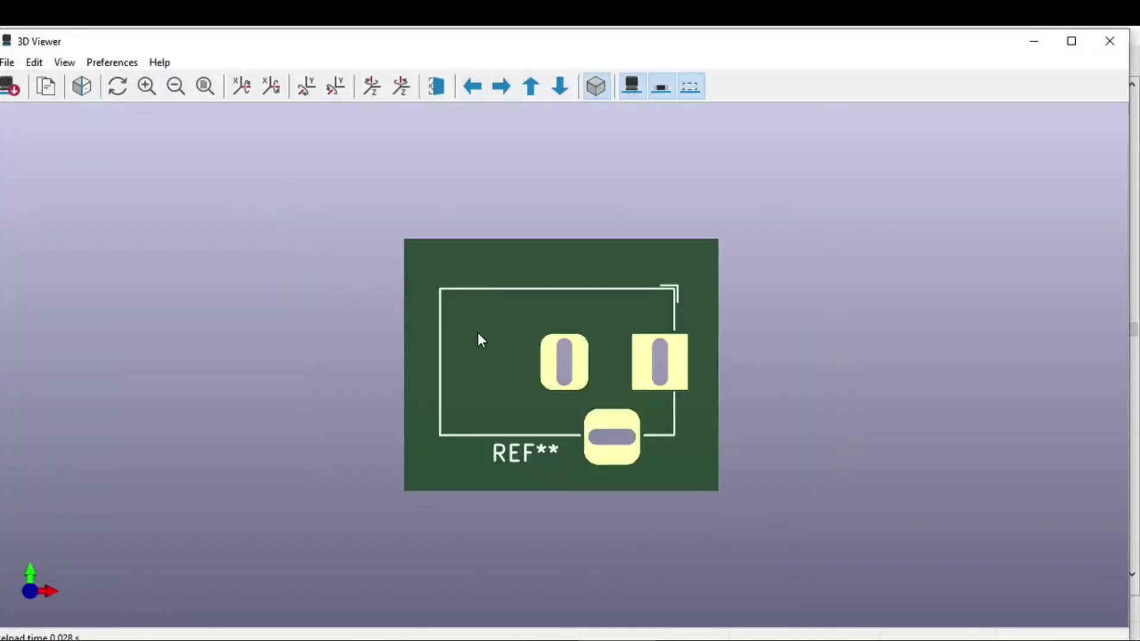
# Step: Inspect the barrel jack in 3D, close the previews, and assign BarrelJack_Horizontal to J4
pyautogui.scroll(2, 519, 380)
pyautogui.scroll(-1, 521, 381)
pyautogui.scroll(1, 520, 383)
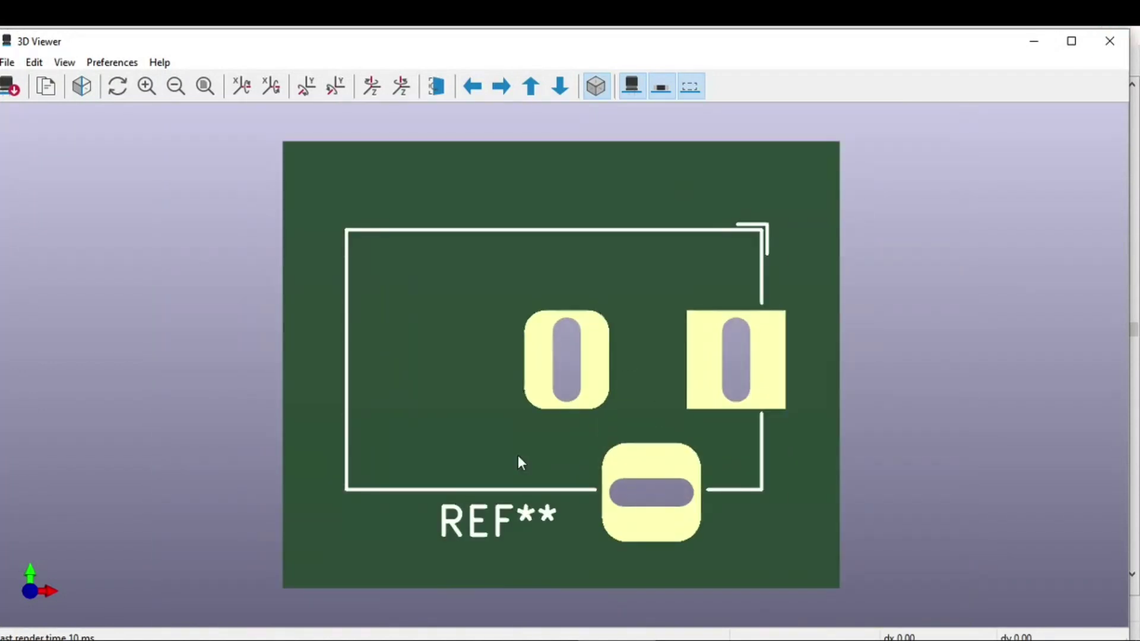
pyautogui.moveTo(515, 347); pyautogui.dragTo(635, 282)
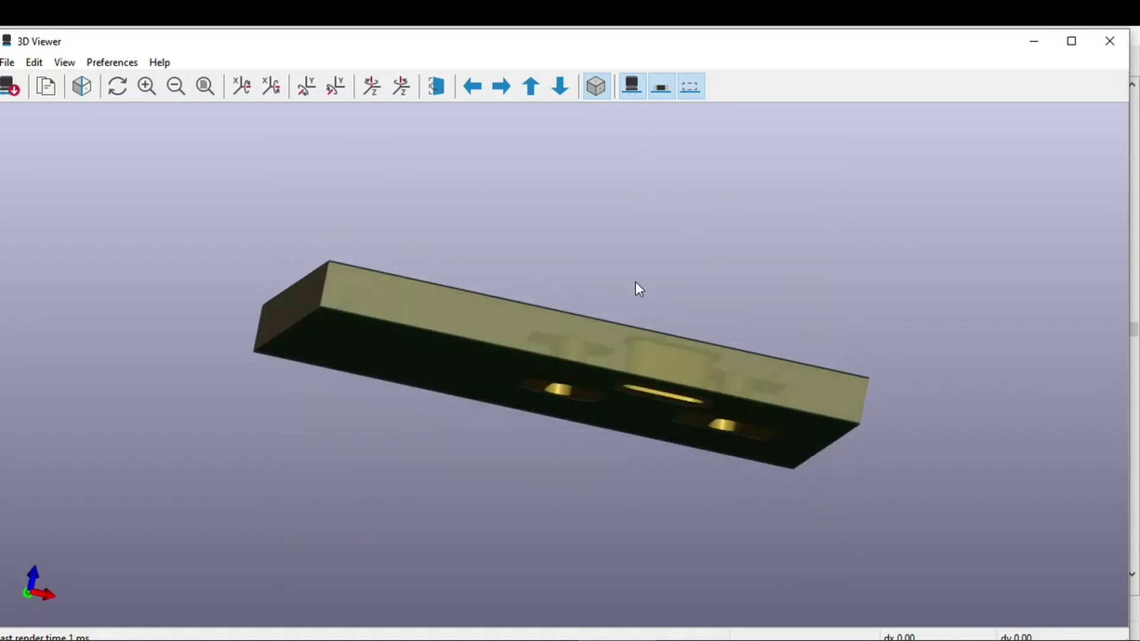
pyautogui.moveTo(665, 176); pyautogui.dragTo(591, 472)
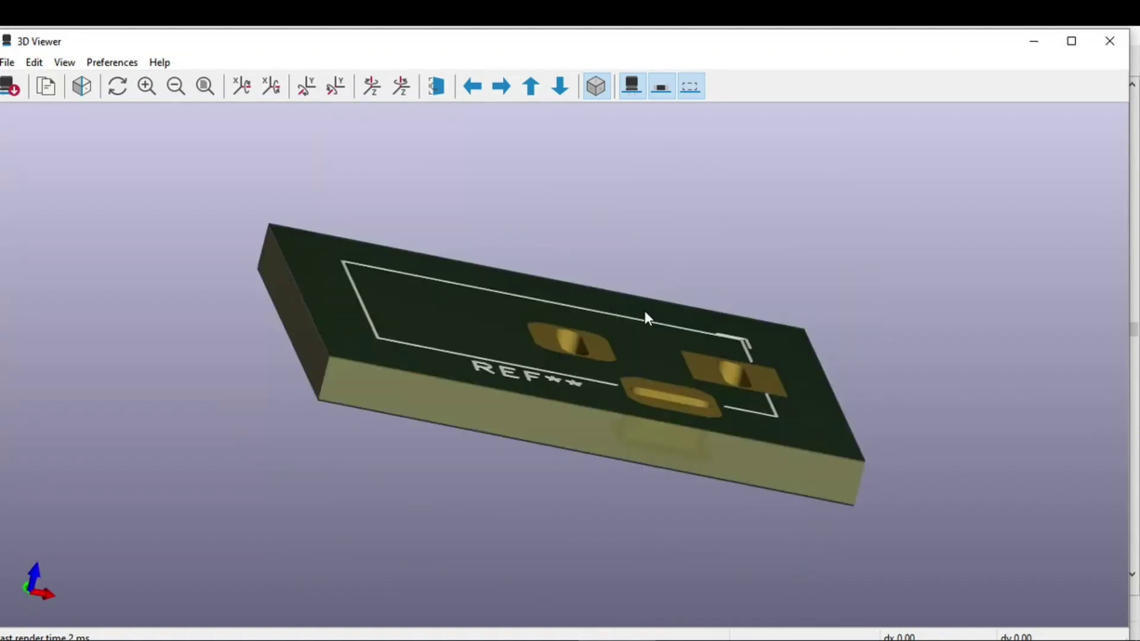
pyautogui.moveTo(646, 313); pyautogui.dragTo(646, 340)
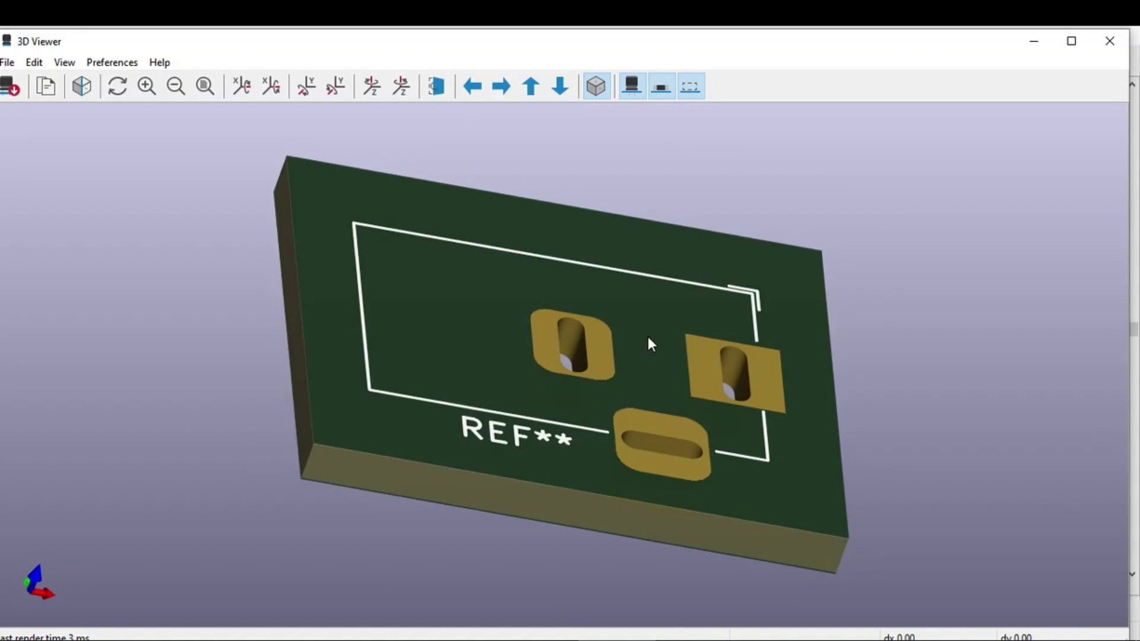
pyautogui.moveTo(608, 333); pyautogui.dragTo(686, 389)
pyautogui.click(1110, 40)
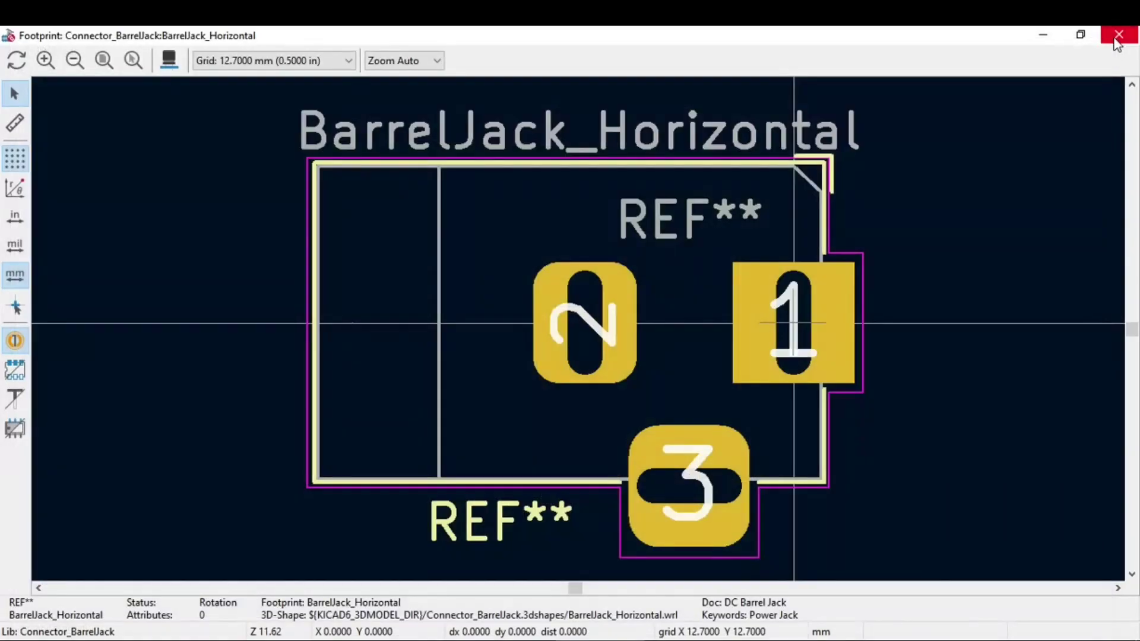
pyautogui.click(1120, 34)
pyautogui.doubleClick(947, 211)
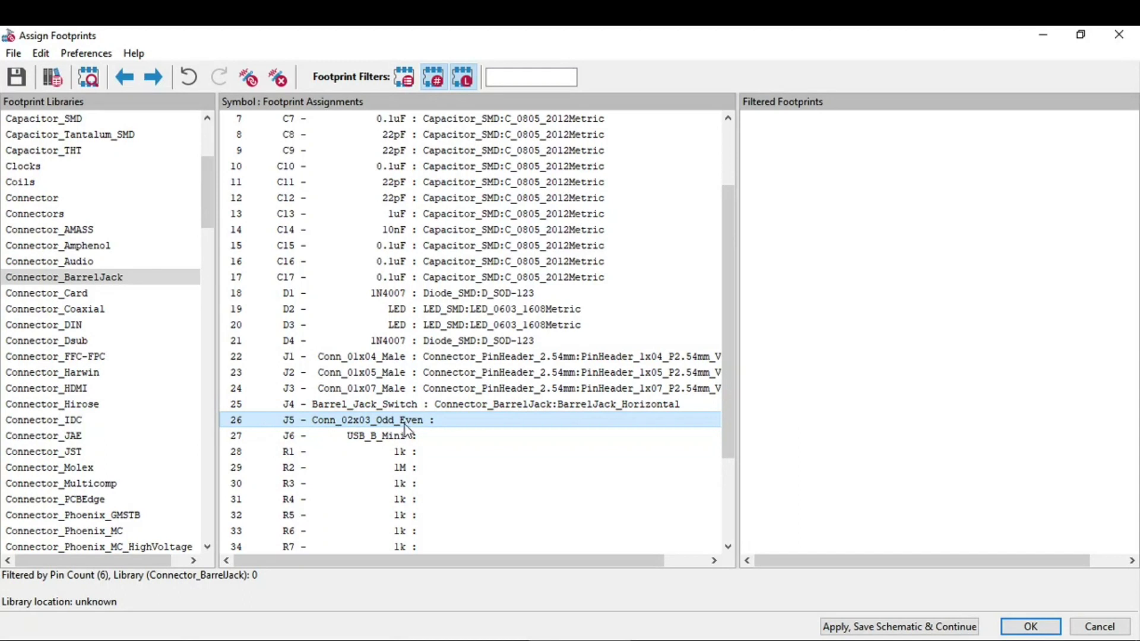
# Step: Switch to the Schematic Editor to inspect J5's six-pin Conn_02x03_Odd_Even header
pyautogui.hotkey('alt', 'Tab')
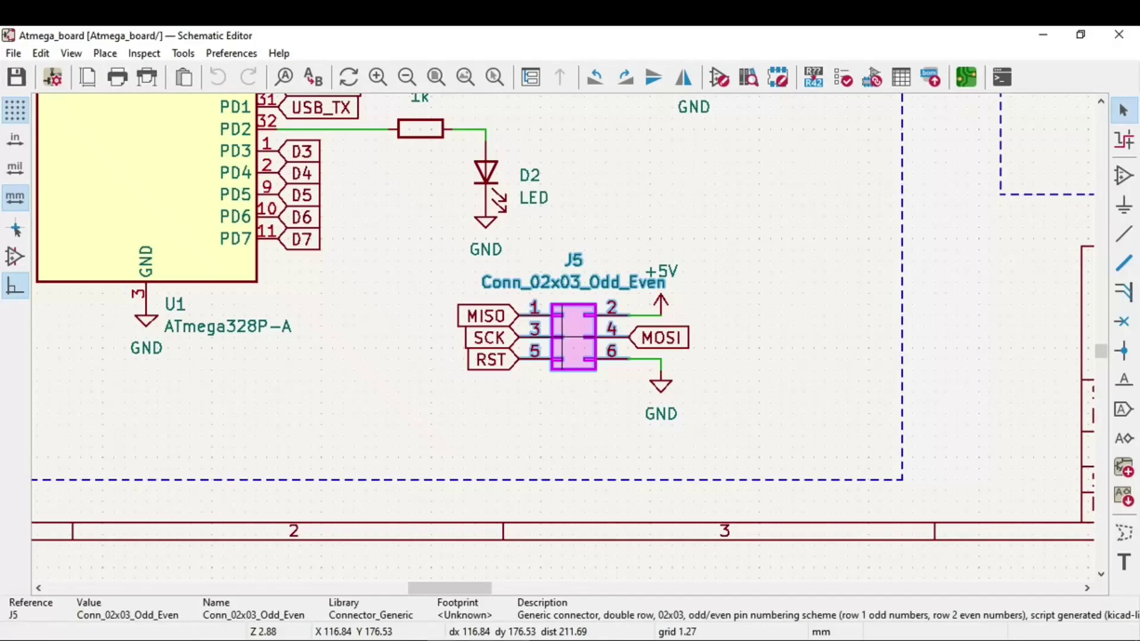
pyautogui.scroll(-5, 577, 343)
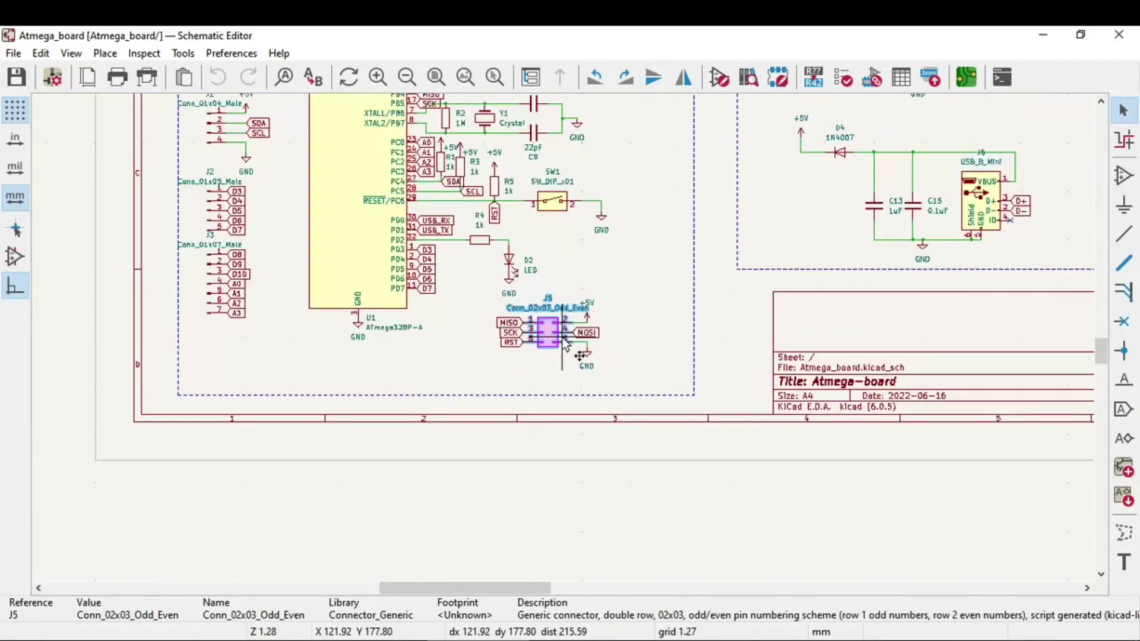
pyautogui.scroll(6, 578, 344)
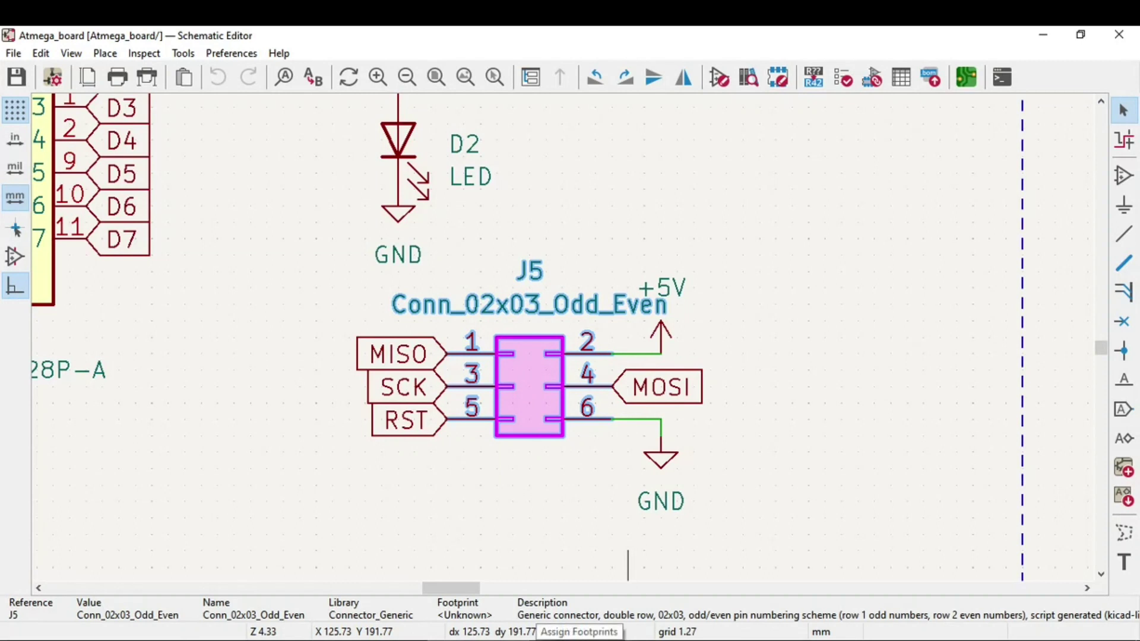
# Step: Preview PinHeader_2x03_P2.54mm_Vertical in 2D and 3D, then assign it to J5
pyautogui.click(570, 639)
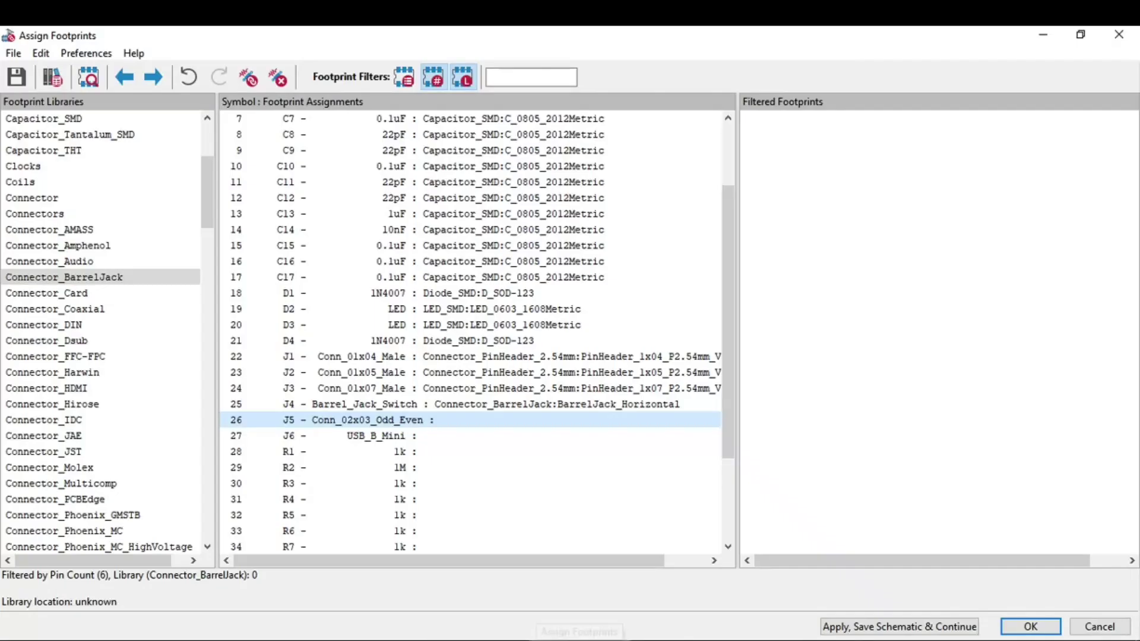
pyautogui.scroll(-5, 110, 416)
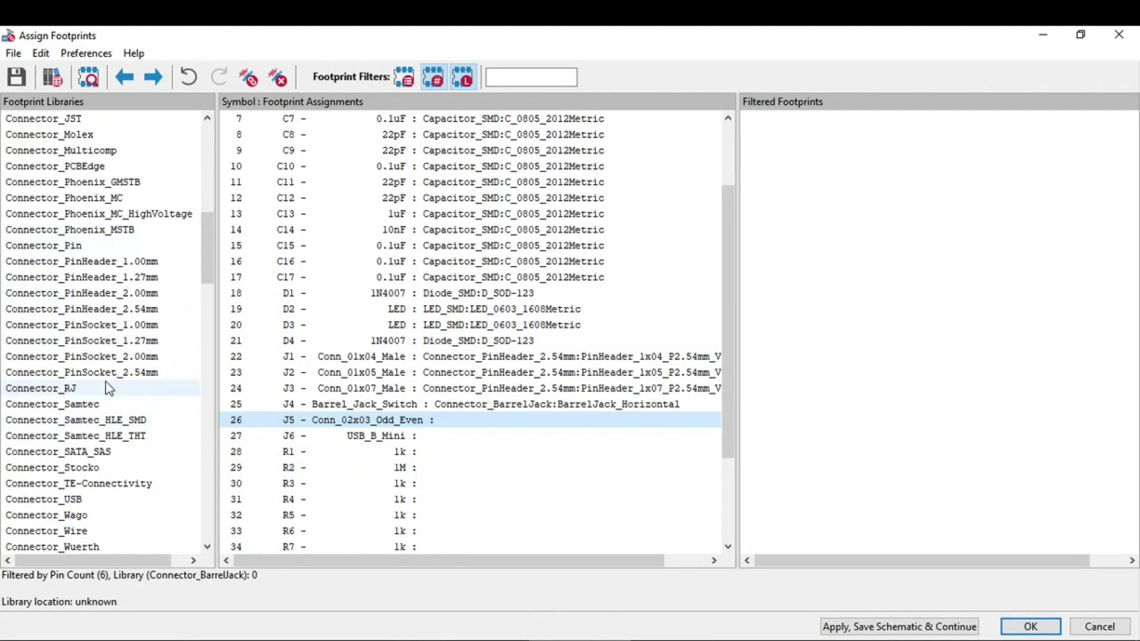
pyautogui.click(148, 309)
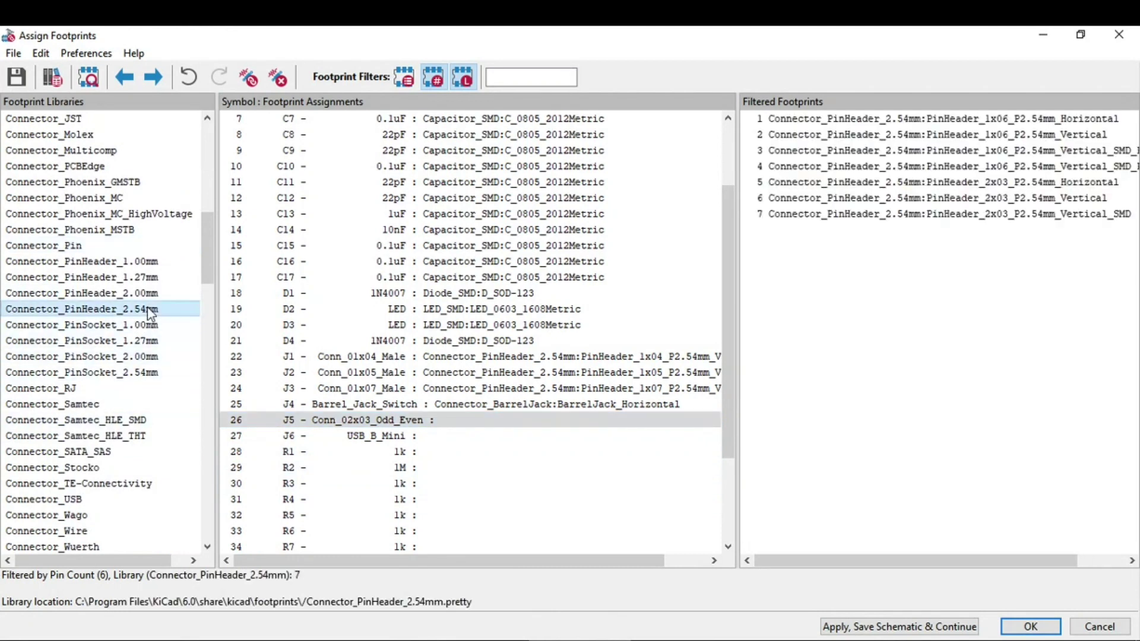
pyautogui.click(1021, 200)
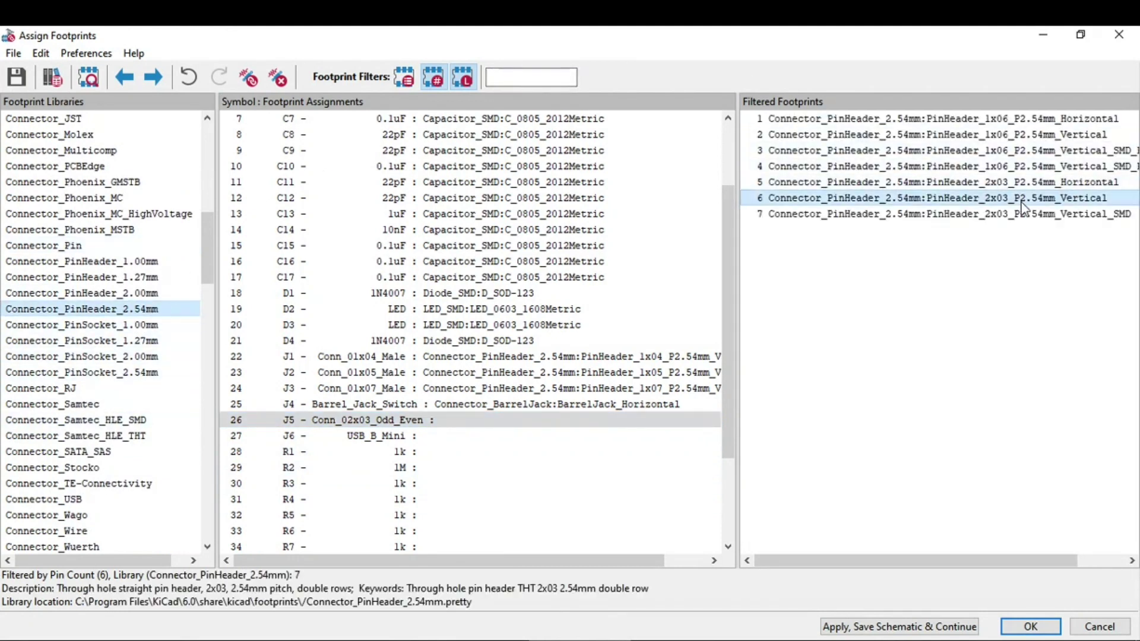
pyautogui.click(89, 77)
pyautogui.click(168, 59)
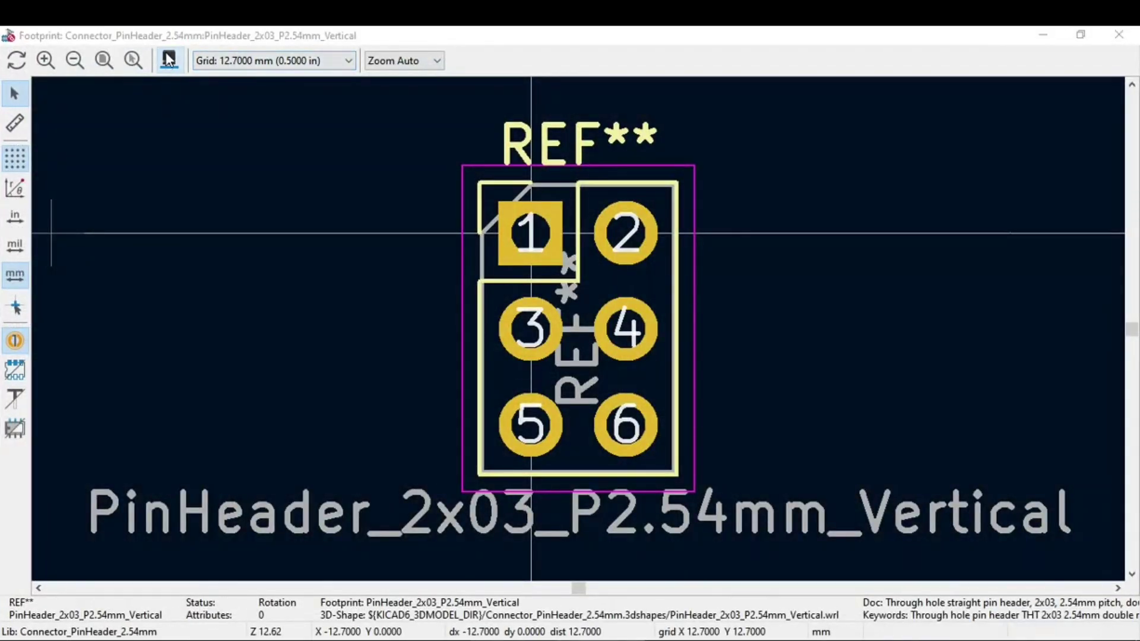
pyautogui.moveTo(643, 351); pyautogui.dragTo(857, 415)
pyautogui.scroll(5, 518, 362)
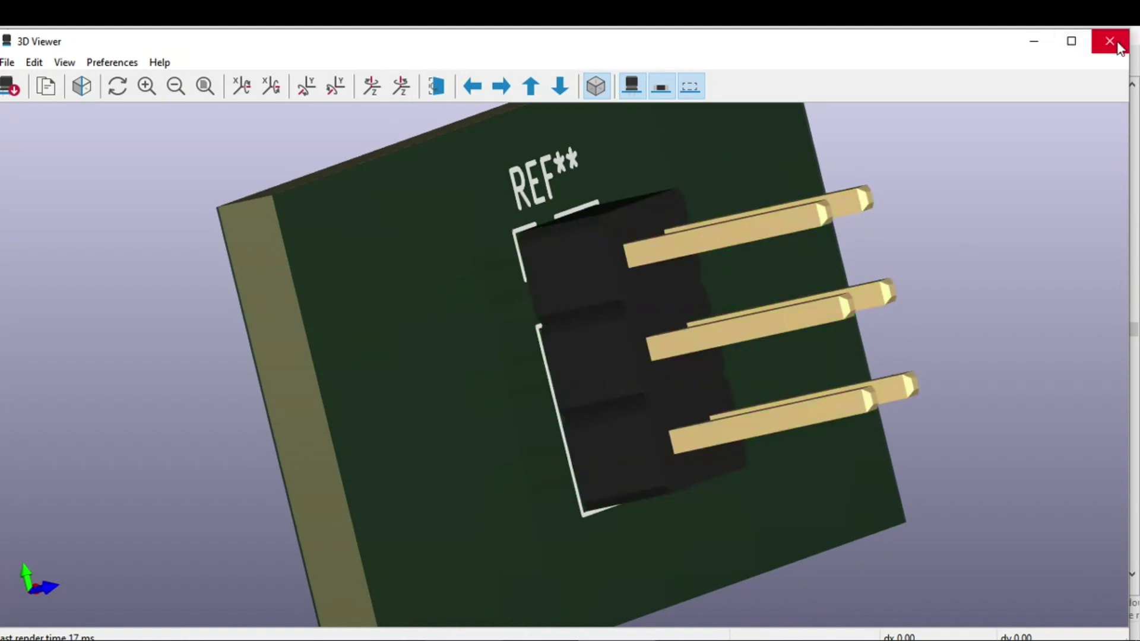
pyautogui.click(1111, 41)
pyautogui.click(1120, 40)
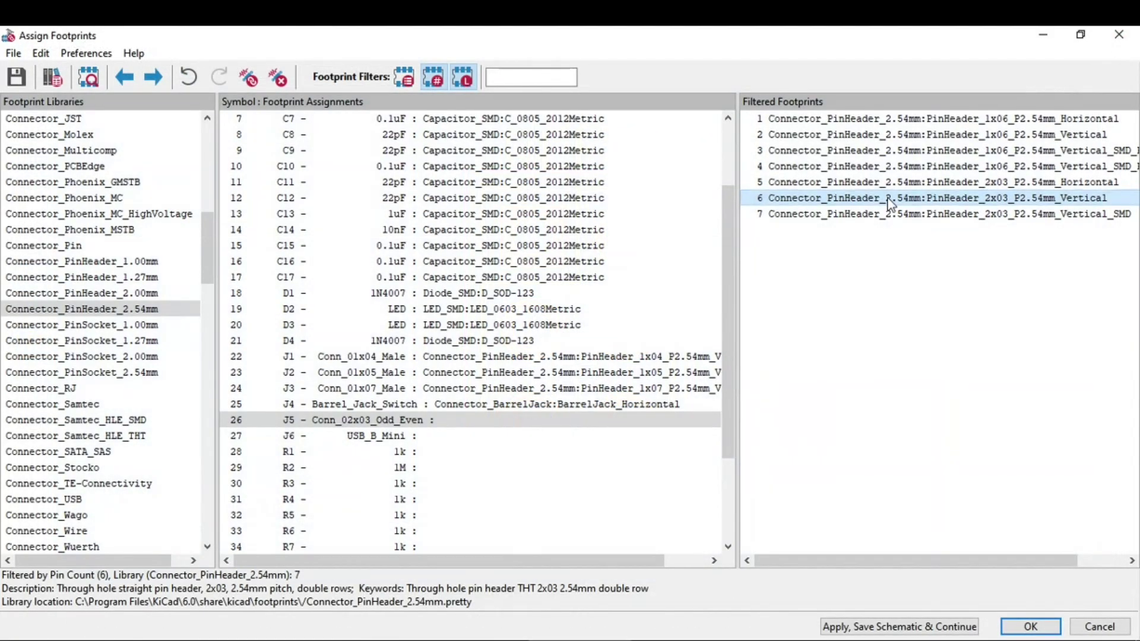
pyautogui.doubleClick(890, 200)
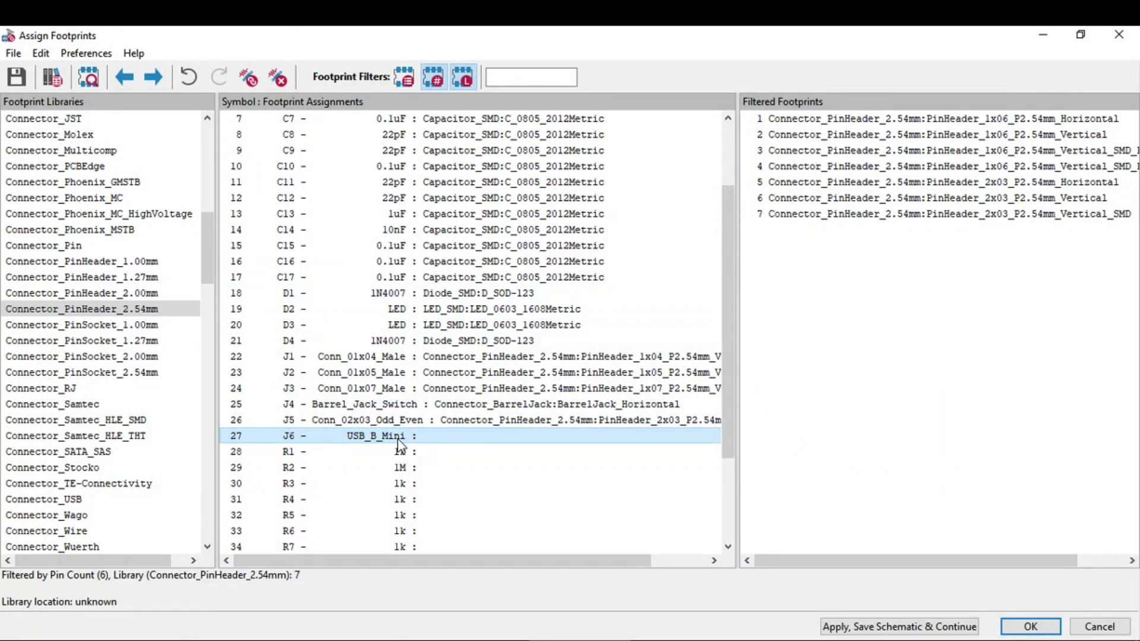
# Step: Preview Connector_USB:USB_Mini-B_Lumberg_2486_01_Horizontal in 2D and 3D, then assign it to J6
pyautogui.scroll(-10, 134, 415)
pyautogui.scroll(5, 133, 416)
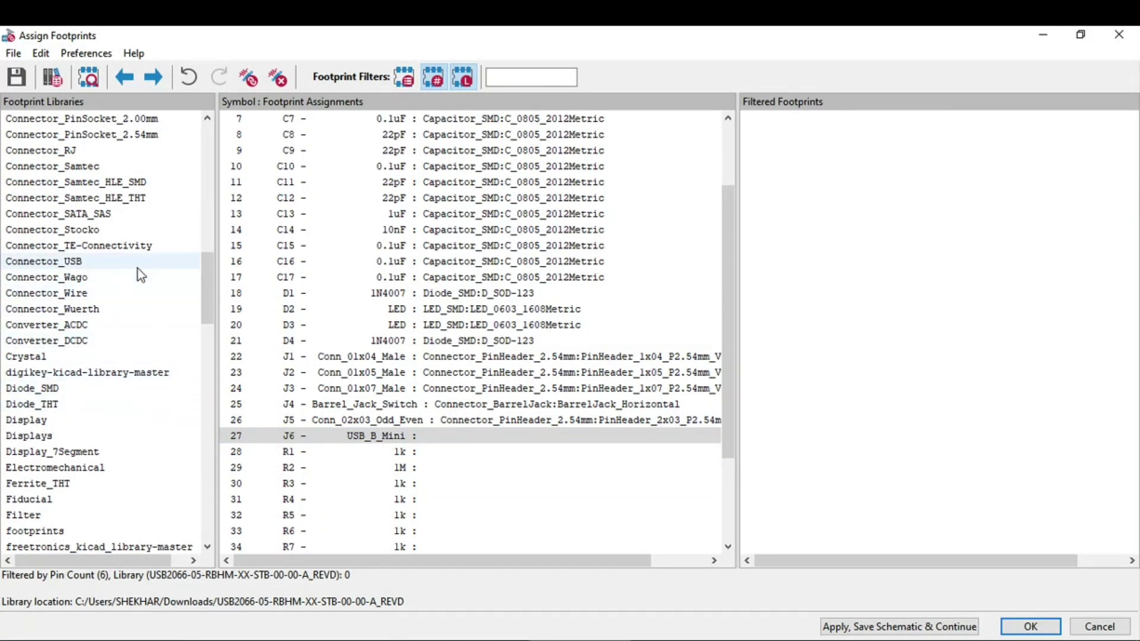
pyautogui.click(44, 265)
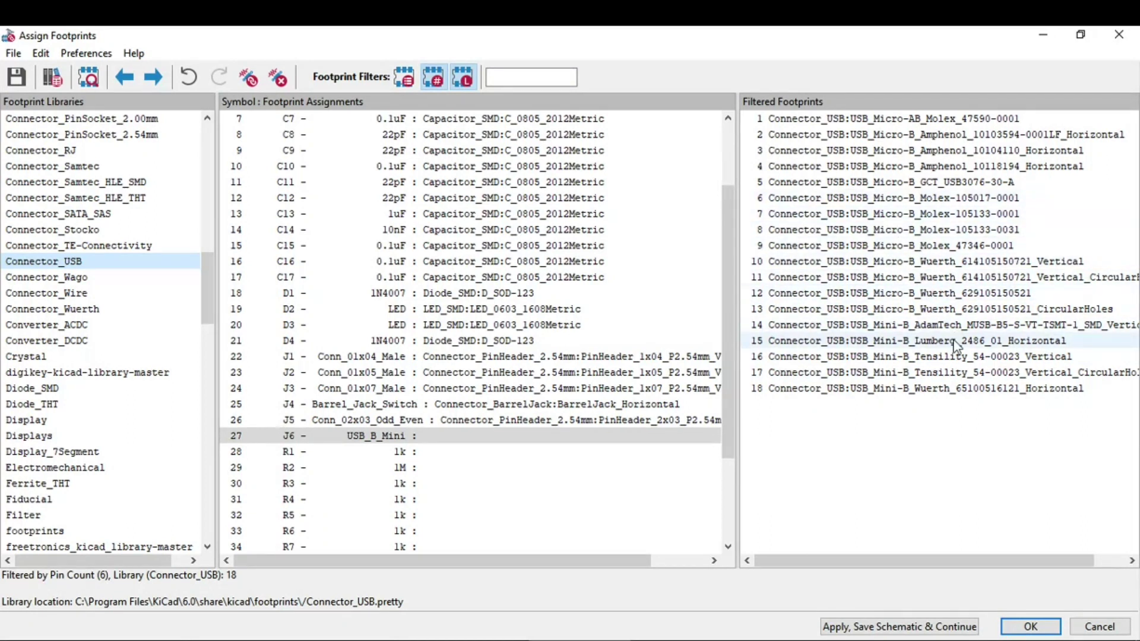
pyautogui.click(1017, 341)
pyautogui.click(88, 76)
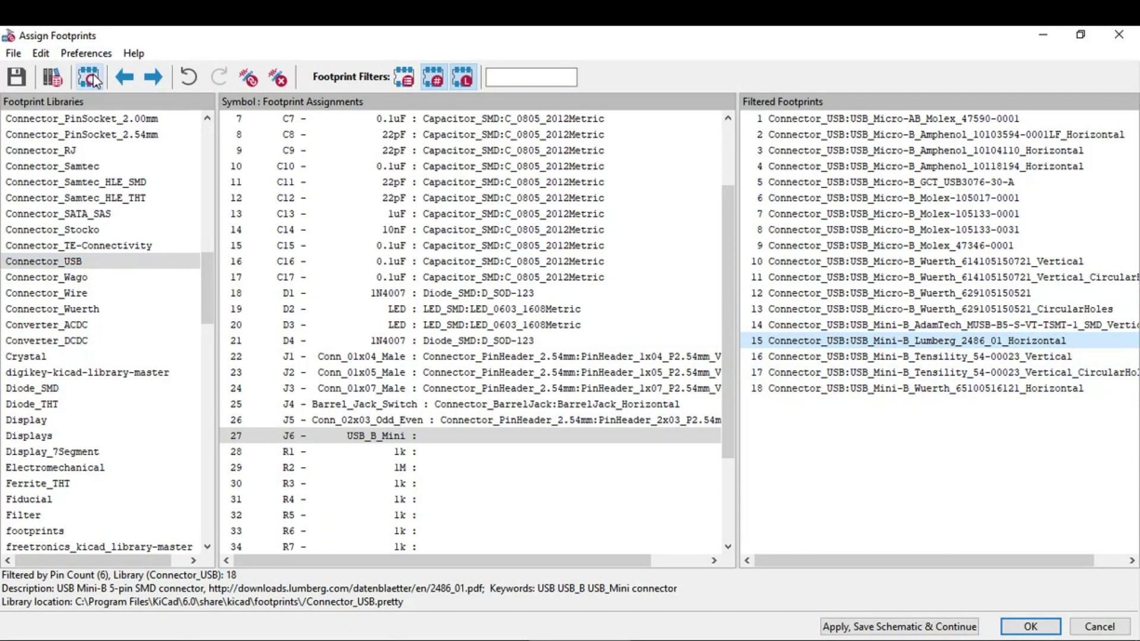
pyautogui.click(169, 59)
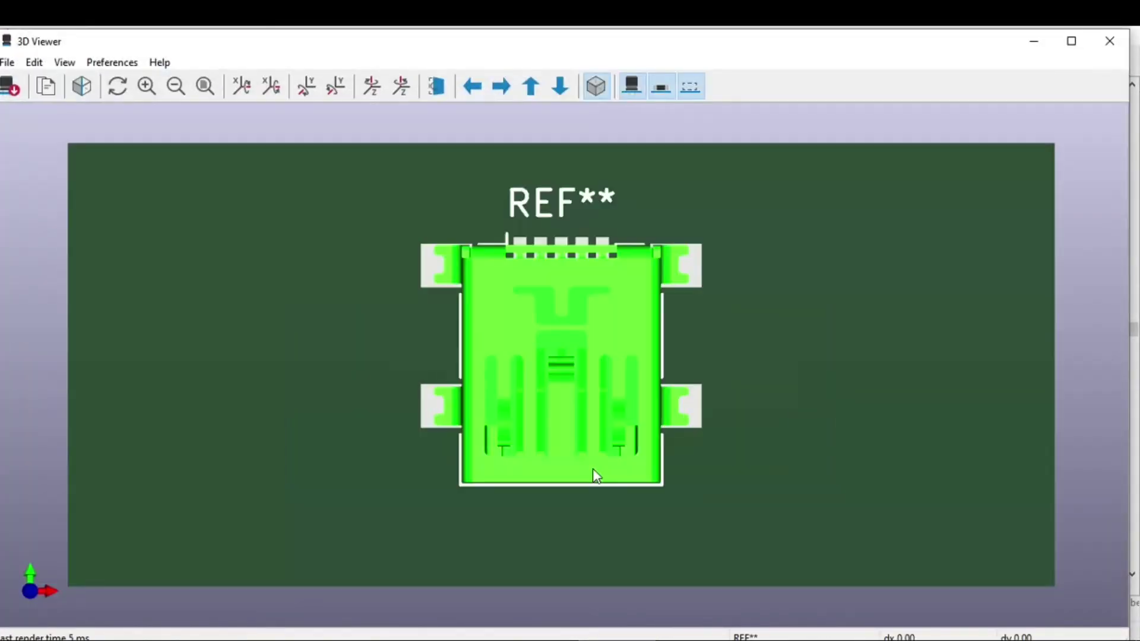
pyautogui.moveTo(597, 475); pyautogui.dragTo(584, 205)
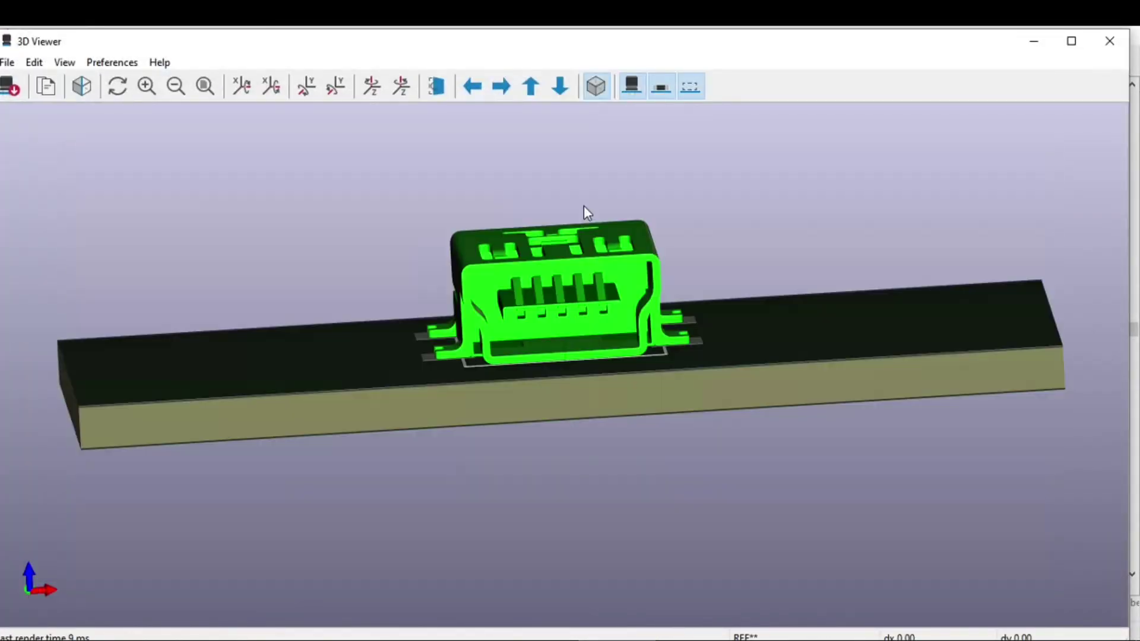
pyautogui.click(1108, 38)
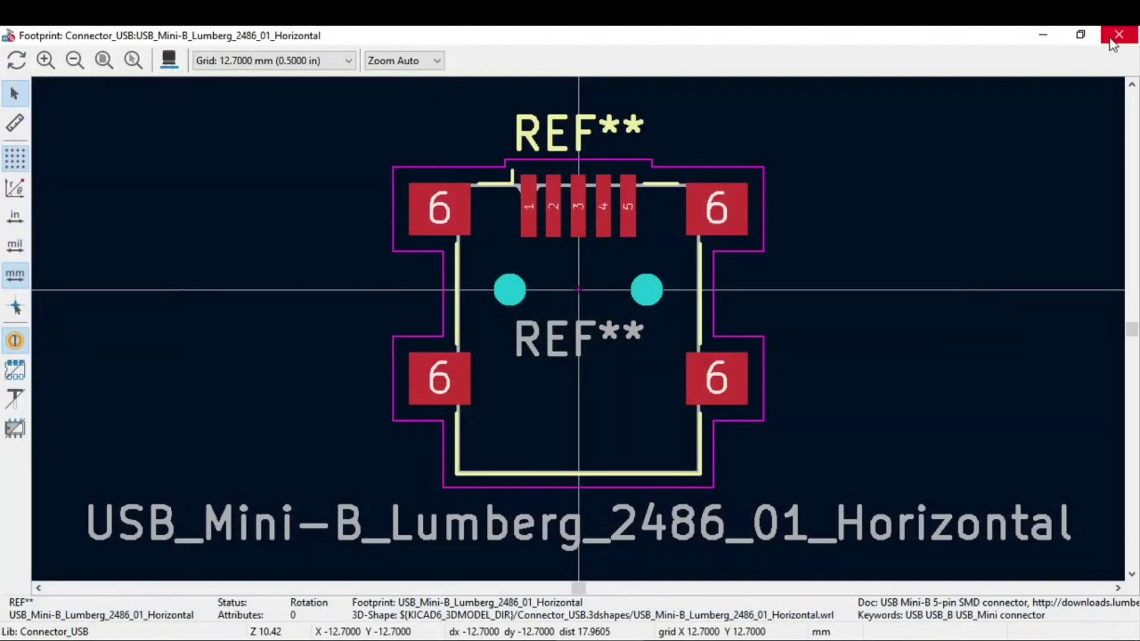
pyautogui.click(1112, 41)
pyautogui.doubleClick(1022, 341)
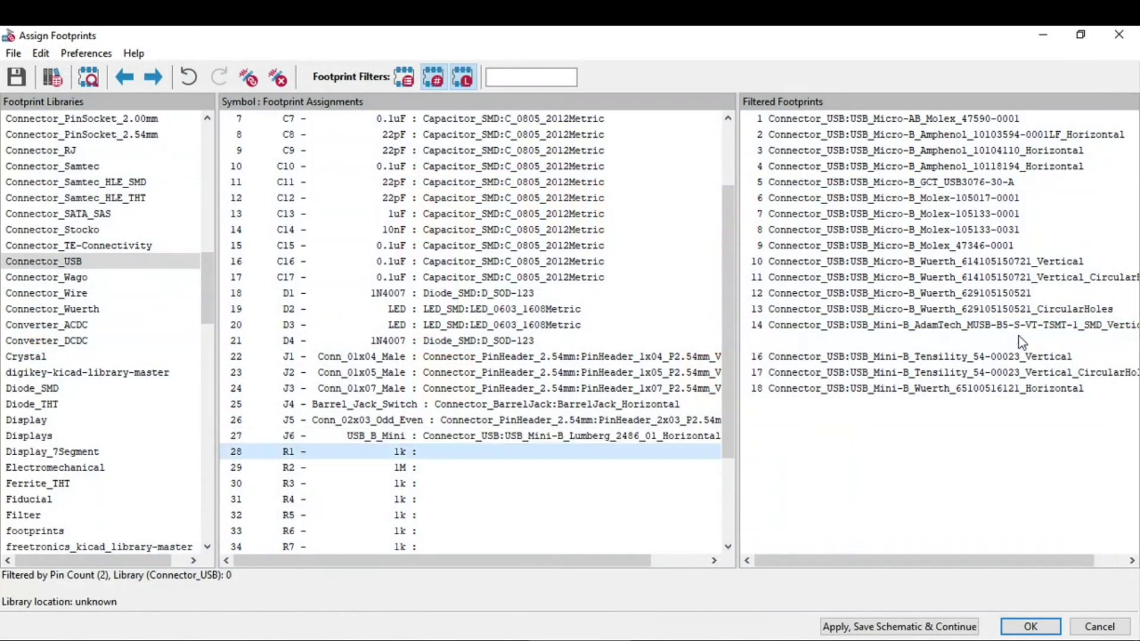
# Step: Scroll to and list the Resistor_SMD footprint library
pyautogui.scroll(-3, 449, 473)
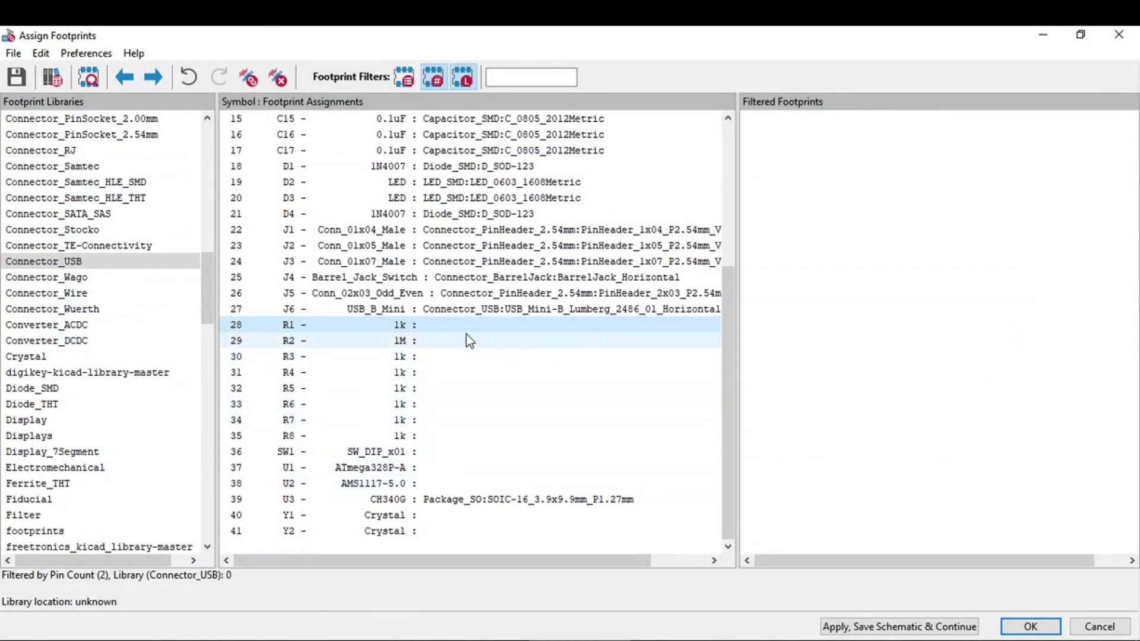
pyautogui.scroll(12, 98, 315)
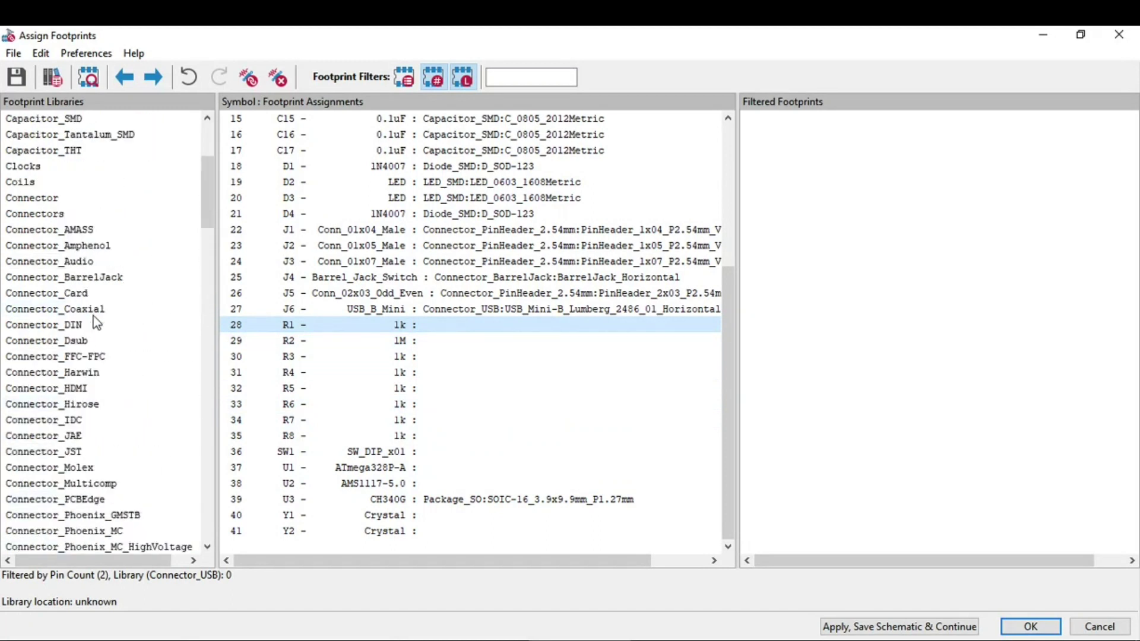
pyautogui.scroll(4, 96, 323)
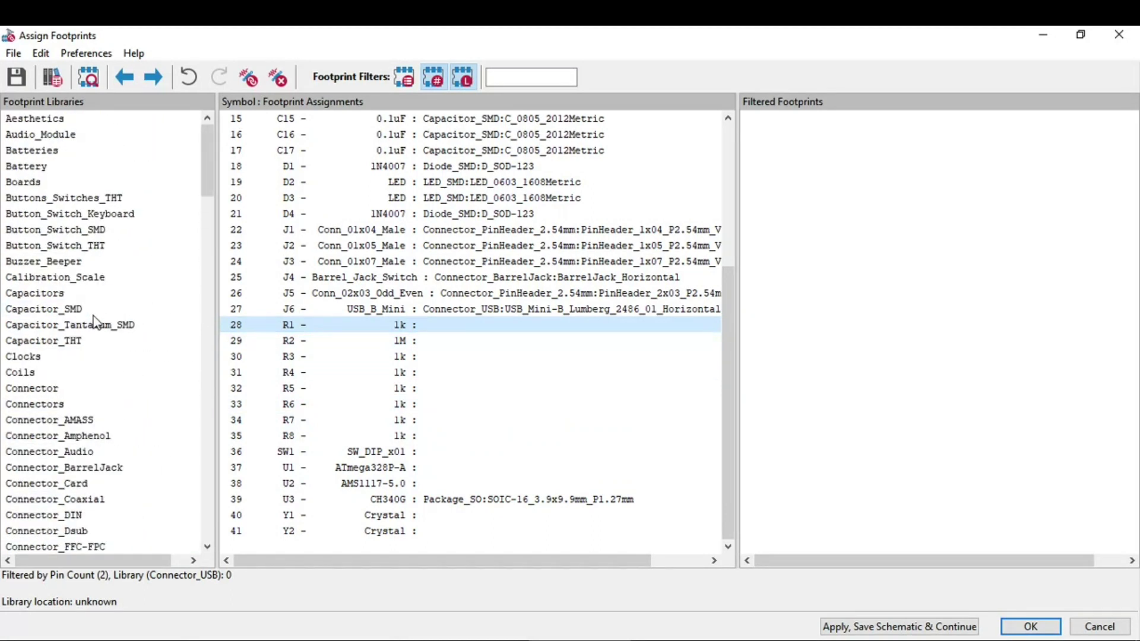
pyautogui.scroll(-17, 95, 323)
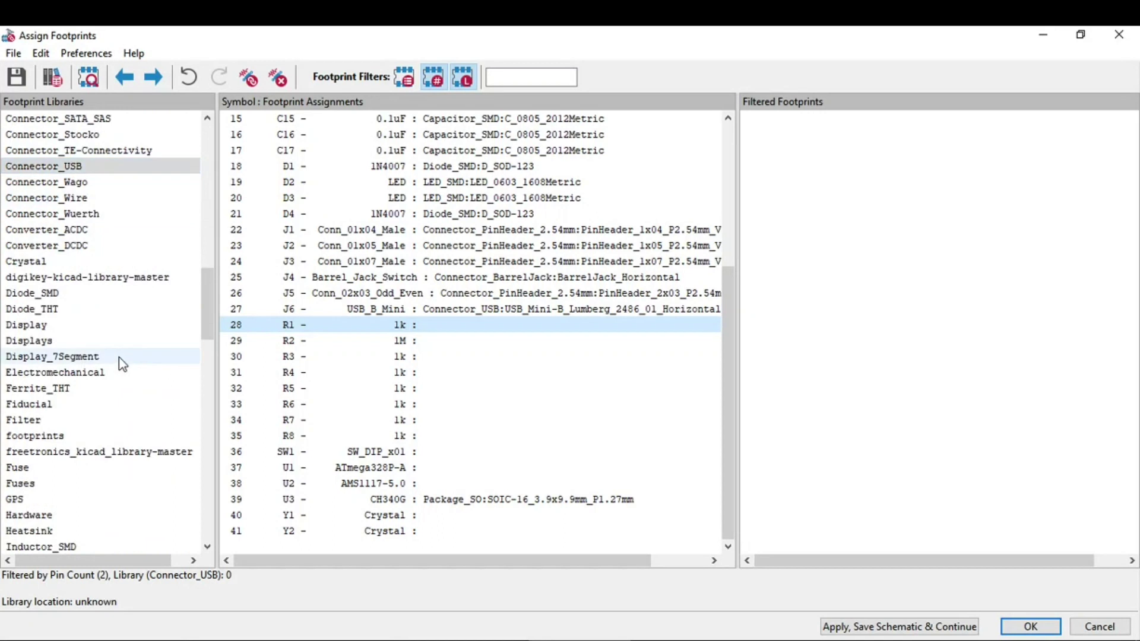
pyautogui.scroll(-1, 119, 363)
pyautogui.scroll(-4, 121, 368)
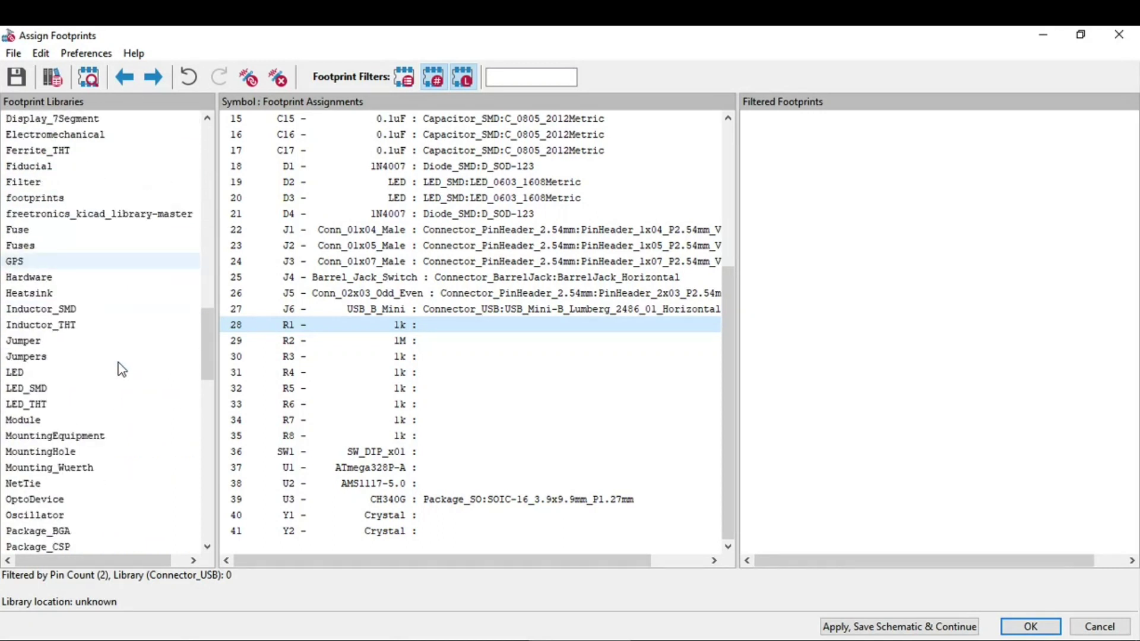
pyautogui.scroll(-1, 122, 369)
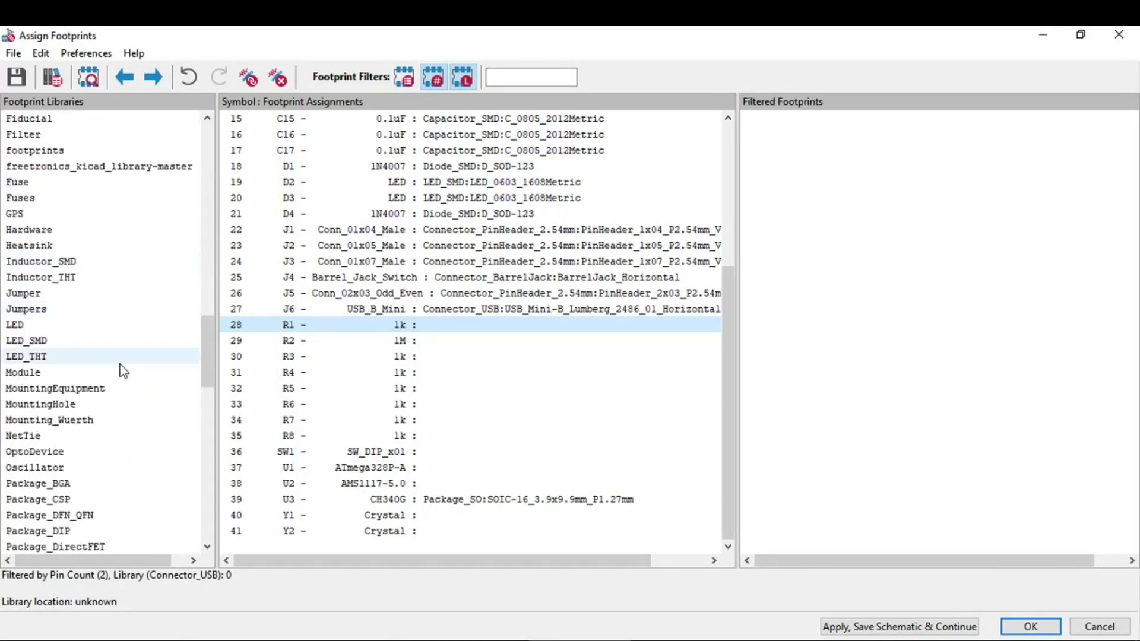
pyautogui.scroll(-7, 124, 405)
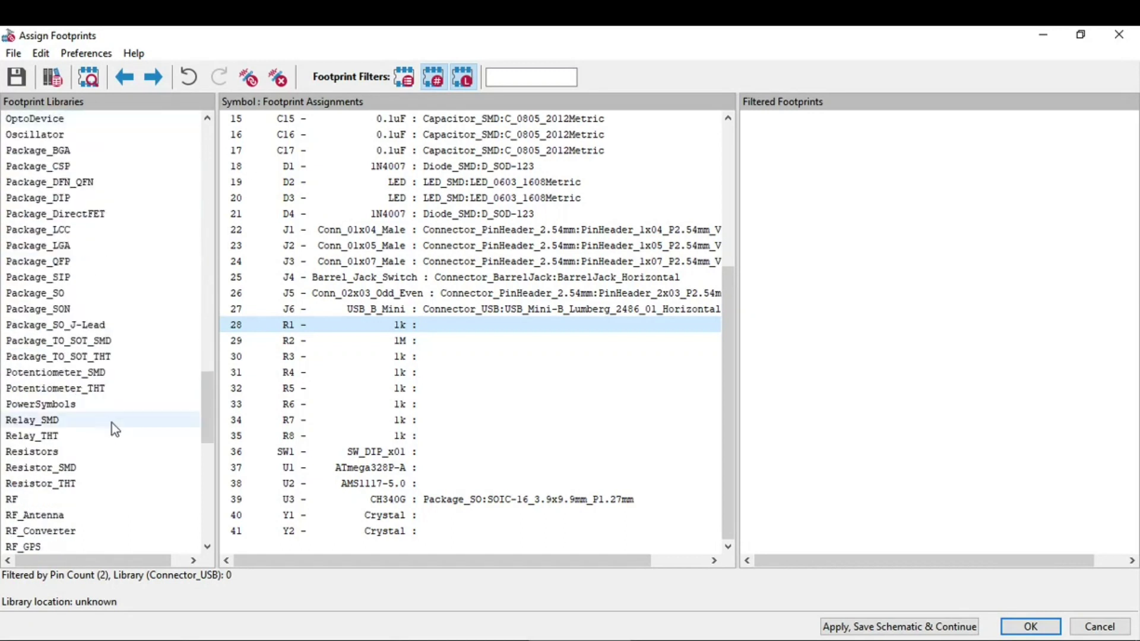
pyautogui.click(90, 468)
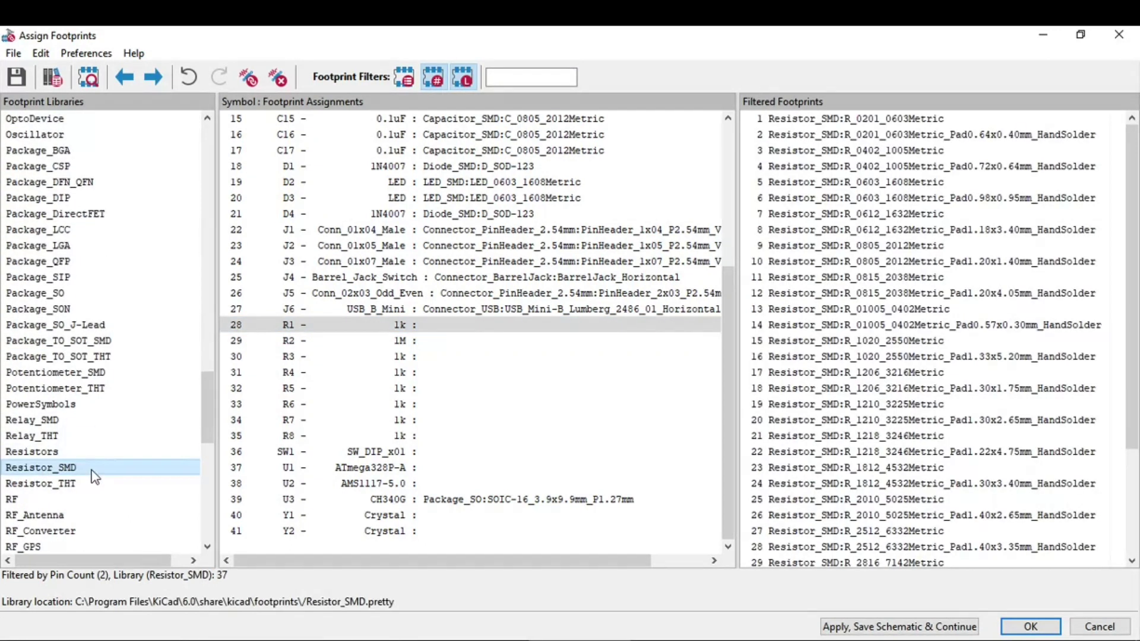
# Step: Assign R_0805_2012Metric to resistors R1 through R8
pyautogui.doubleClick(994, 252)
pyautogui.doubleClick(993, 252)
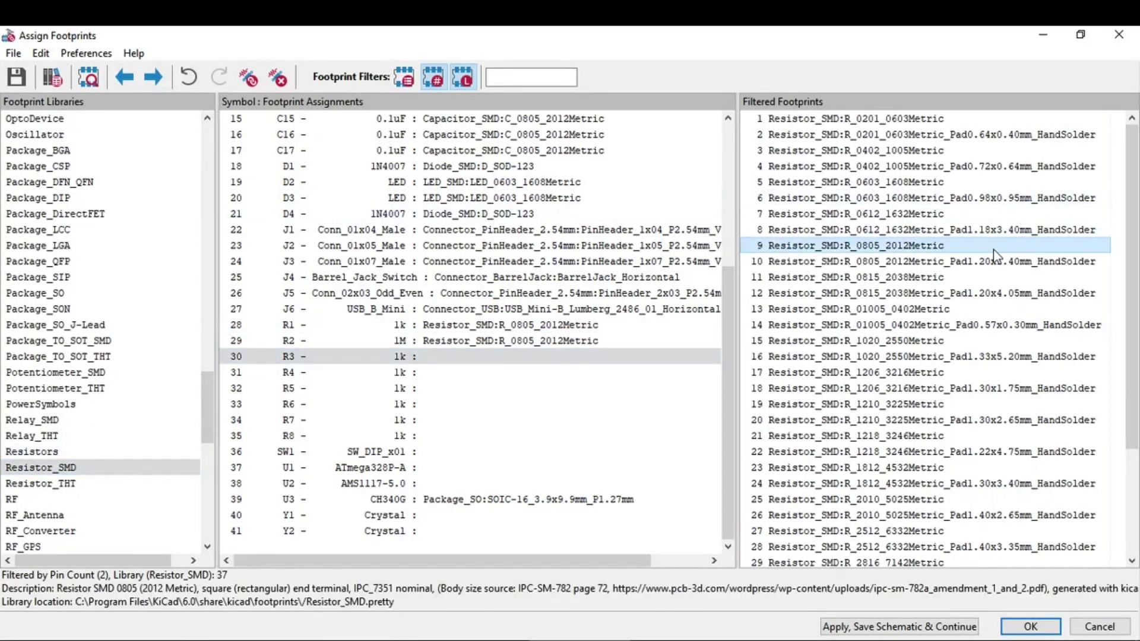
pyautogui.doubleClick(994, 245)
pyautogui.doubleClick(994, 245)
pyautogui.doubleClick(994, 245)
pyautogui.doubleClick(993, 245)
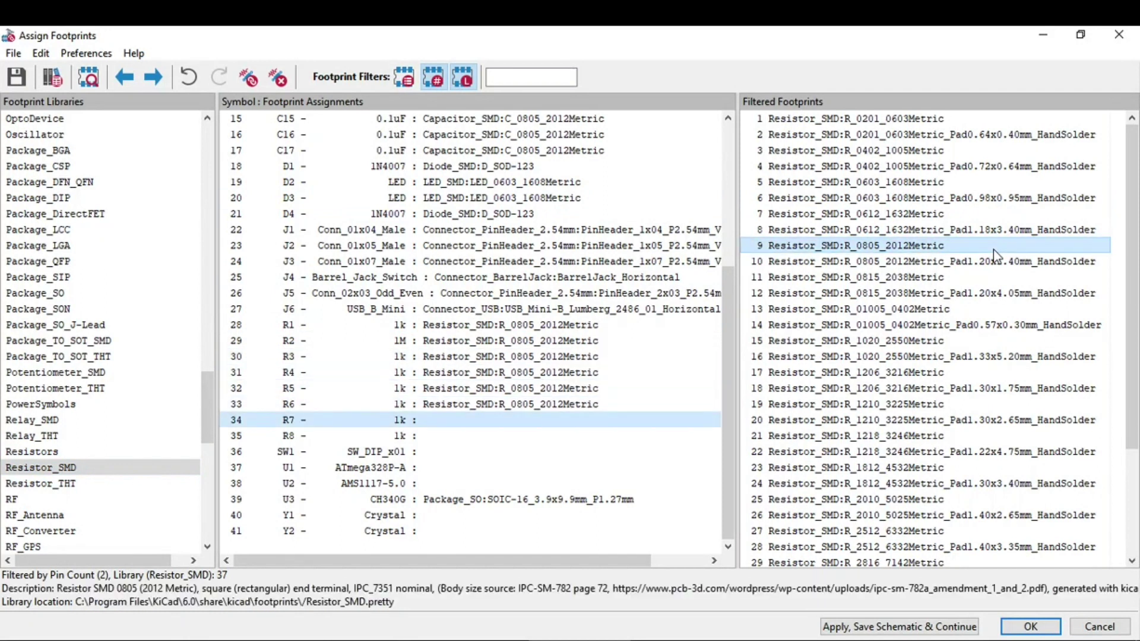
pyautogui.doubleClick(993, 250)
pyautogui.doubleClick(994, 251)
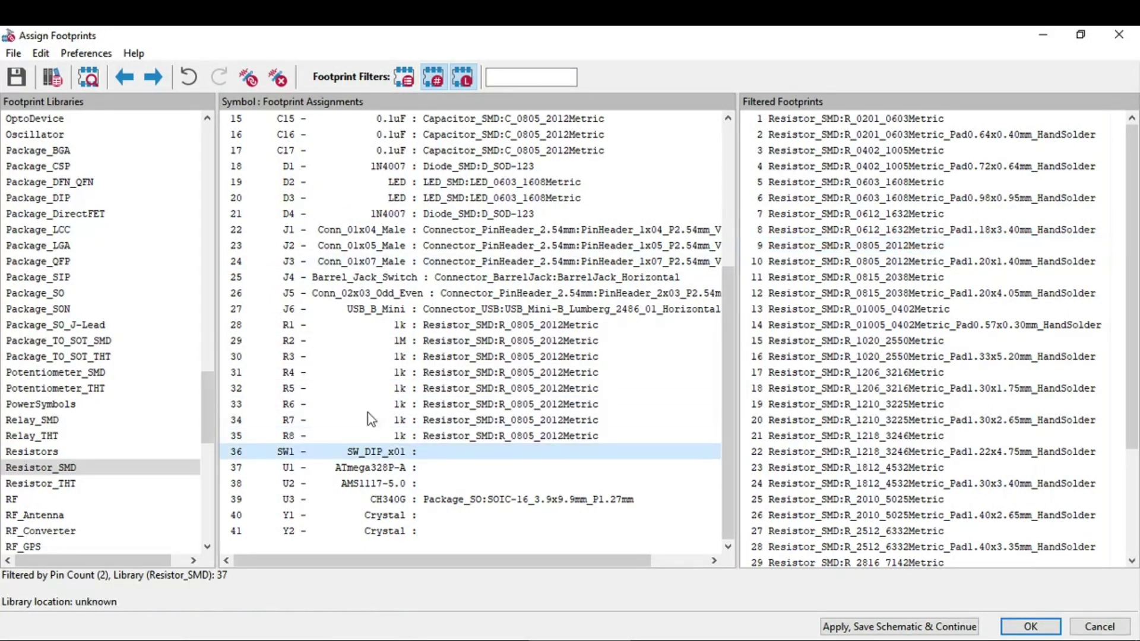
pyautogui.click(383, 453)
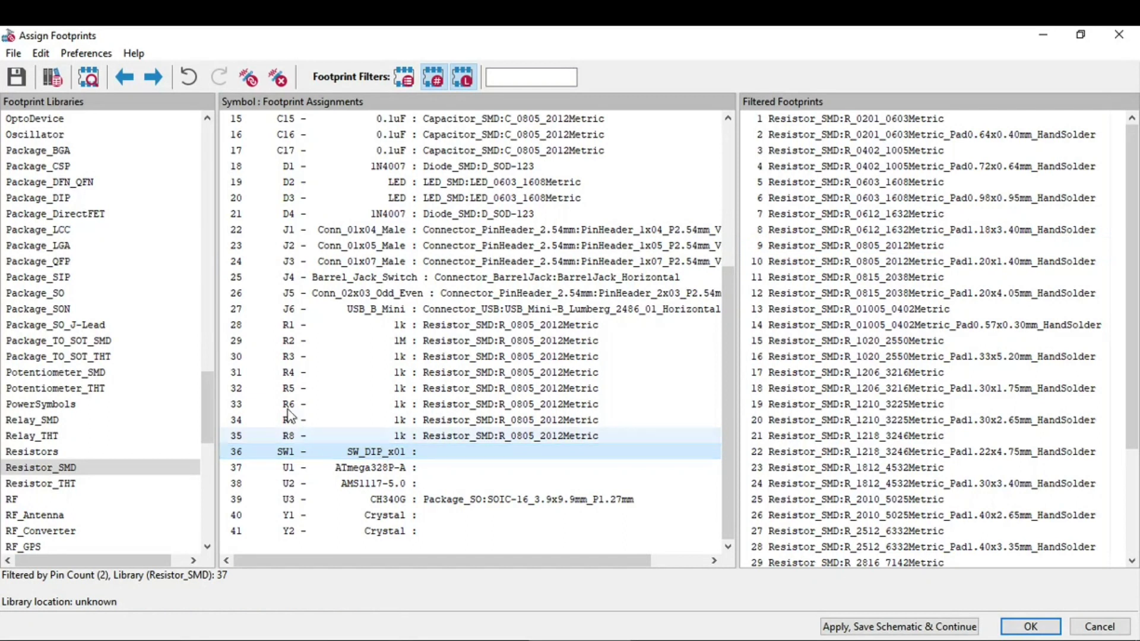
pyautogui.scroll(7, 99, 401)
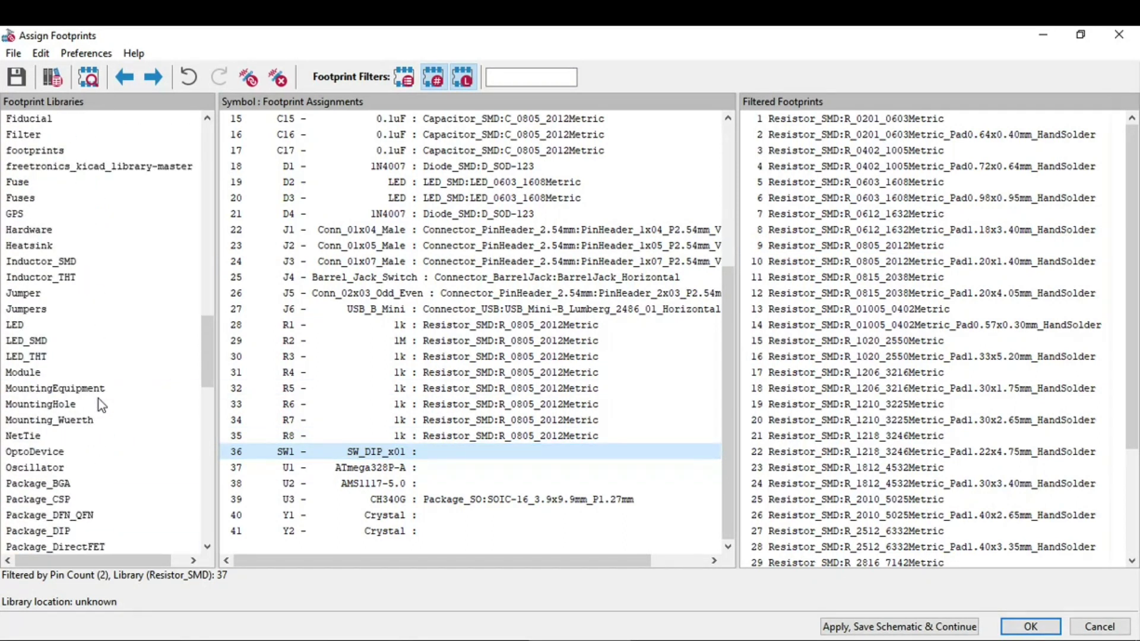
# Step: Find the SW_PUSH_6mm footprint in the Button_Switch_THT library
pyautogui.scroll(5, 100, 405)
pyautogui.scroll(7, 100, 405)
pyautogui.scroll(10, 99, 399)
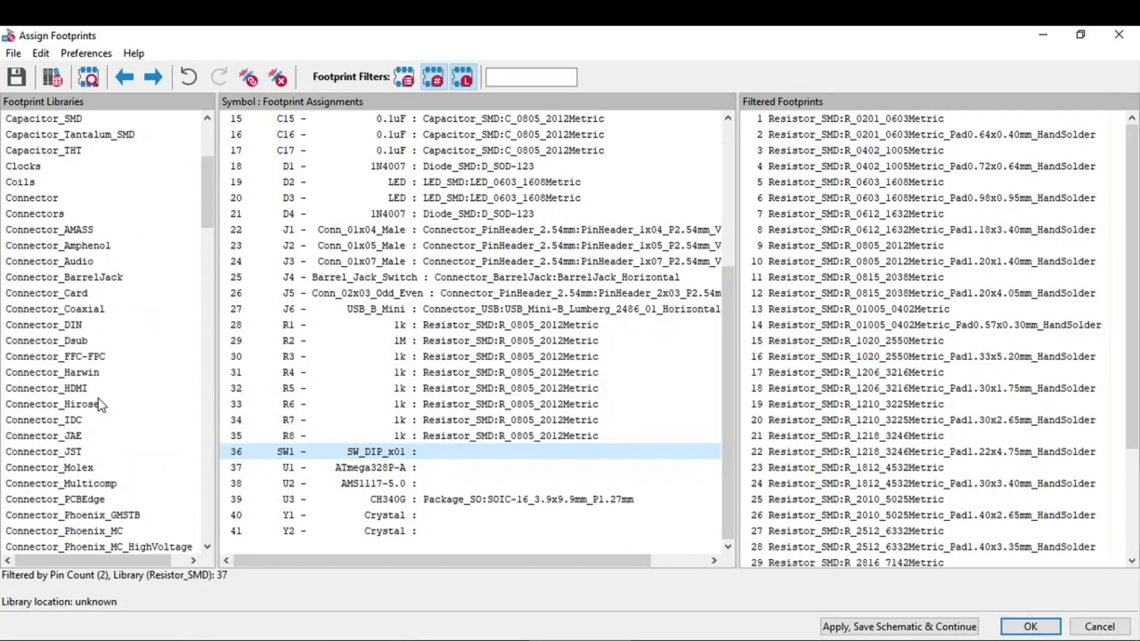
pyautogui.scroll(-20, 98, 397)
pyautogui.scroll(-18, 99, 396)
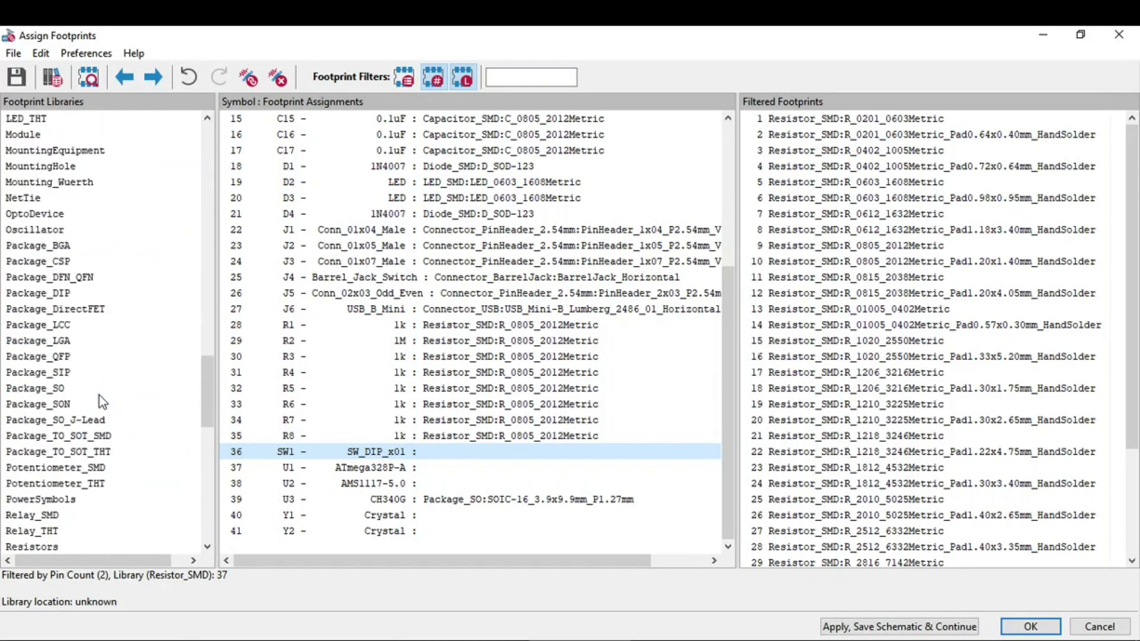
pyautogui.scroll(20, 123, 196)
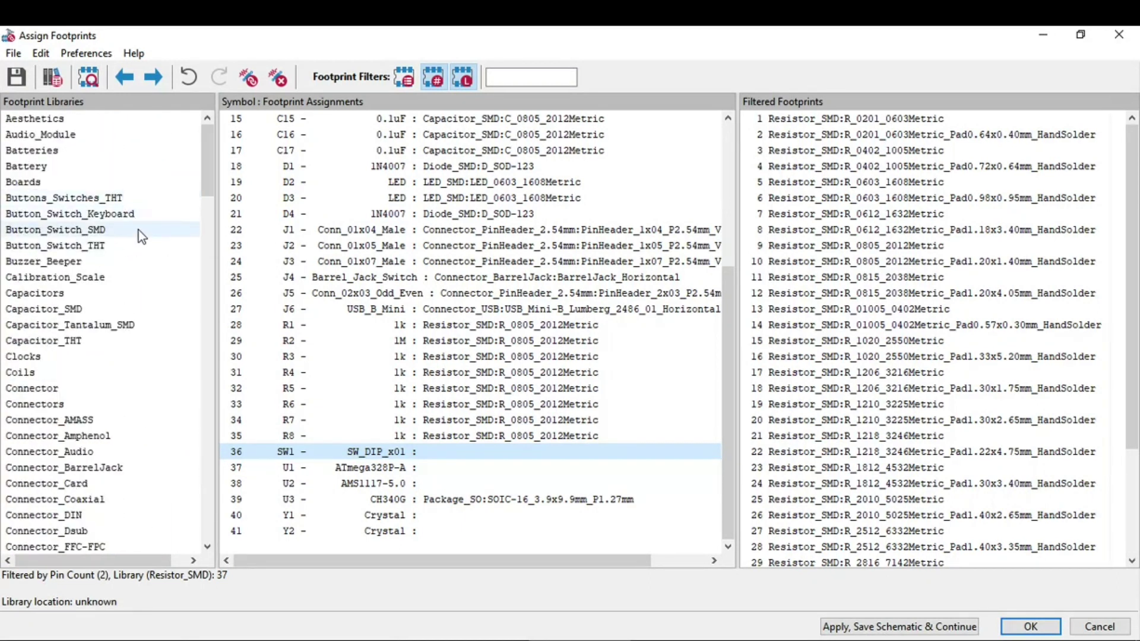
pyautogui.click(104, 230)
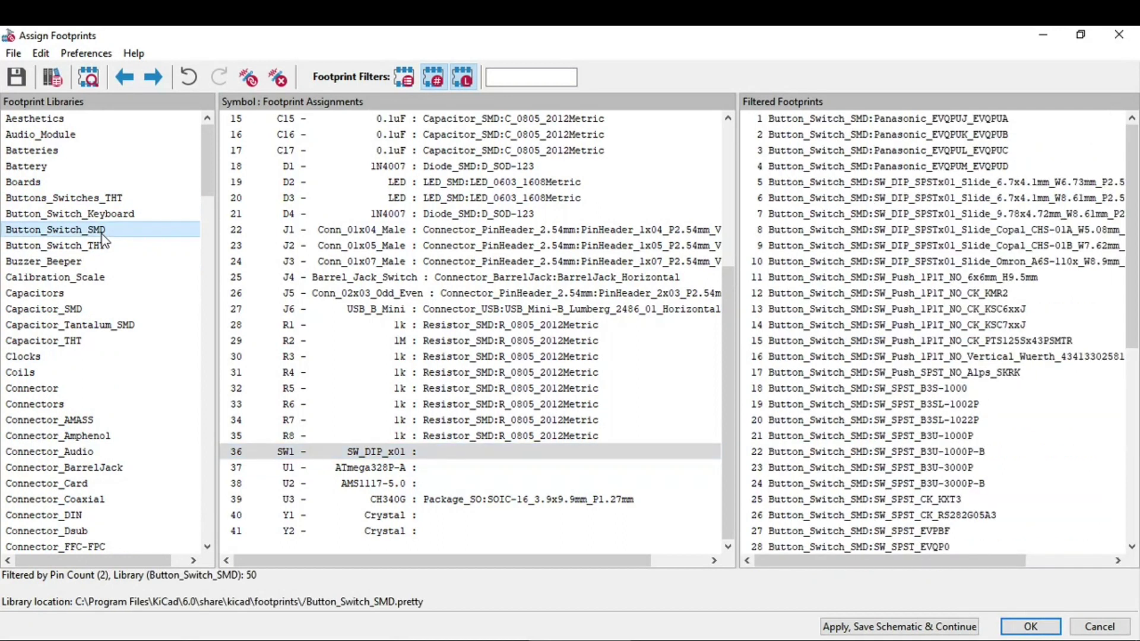
pyautogui.click(100, 249)
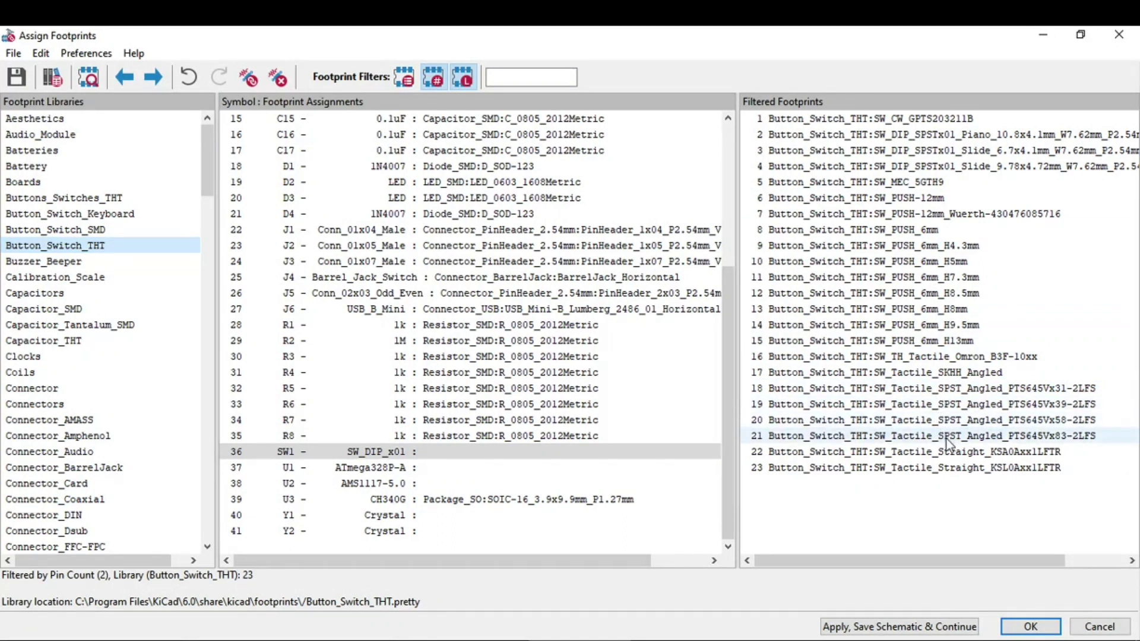
pyautogui.click(918, 231)
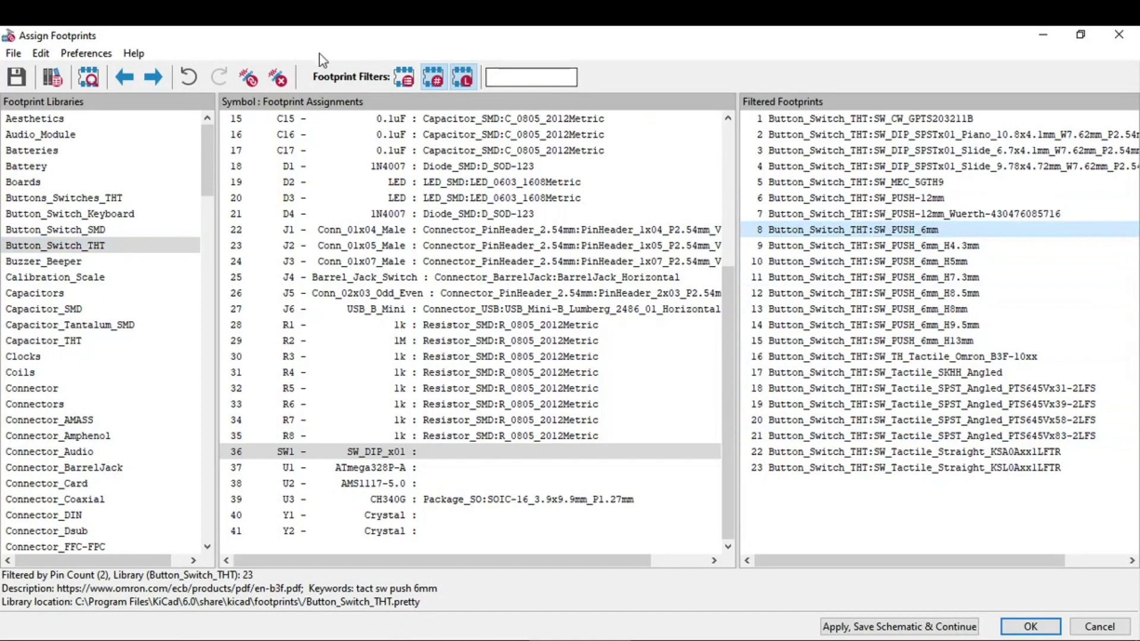
# Step: Check SW_PUSH_6mm in the footprint and 3D viewers, then assign it to SW1
pyautogui.click(89, 77)
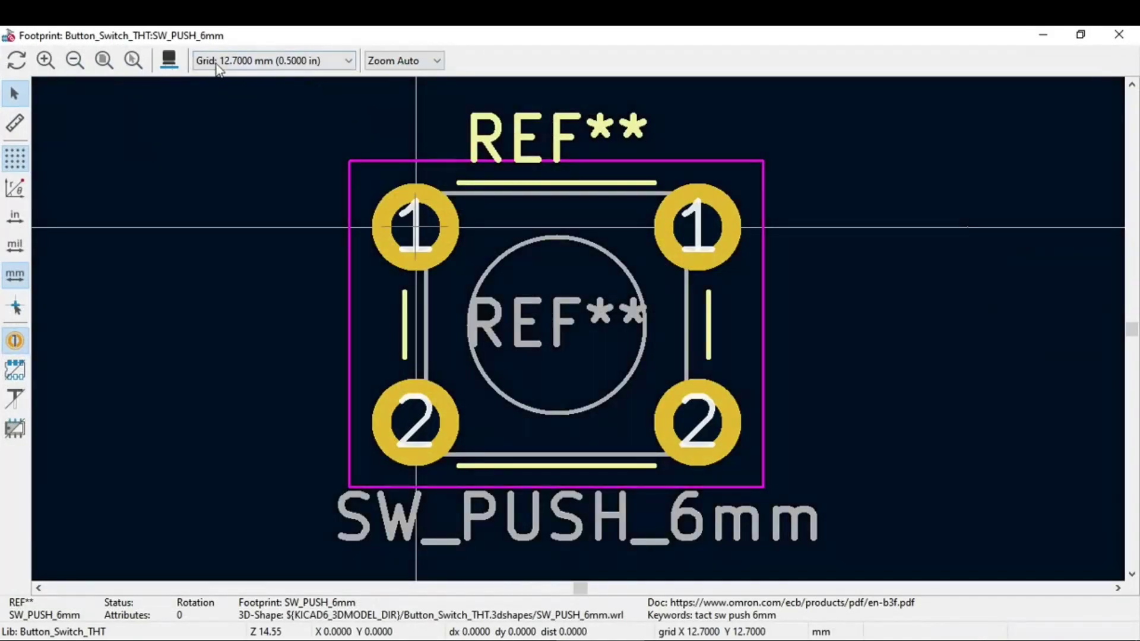
pyautogui.click(169, 61)
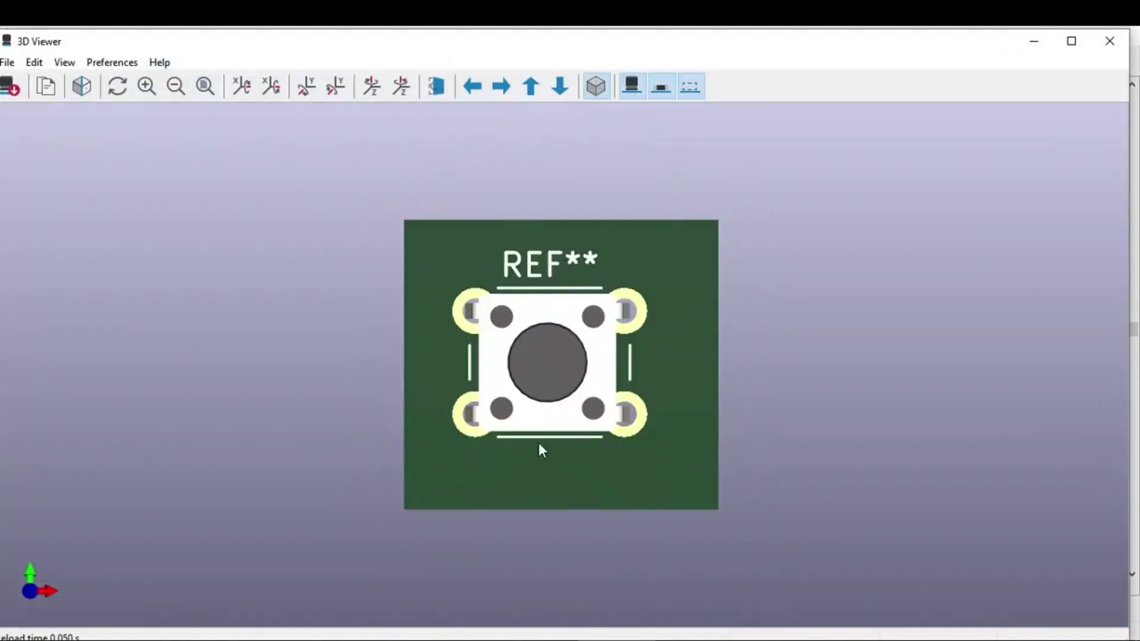
pyautogui.scroll(5, 546, 381)
pyautogui.click(1110, 41)
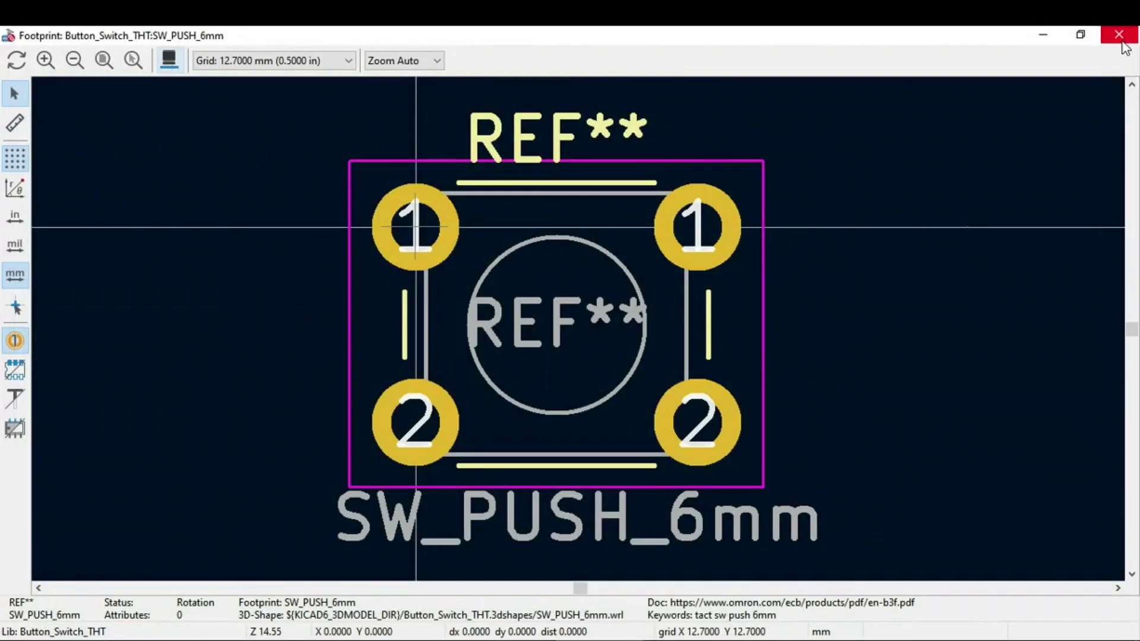
pyautogui.click(1115, 35)
pyautogui.doubleClick(889, 231)
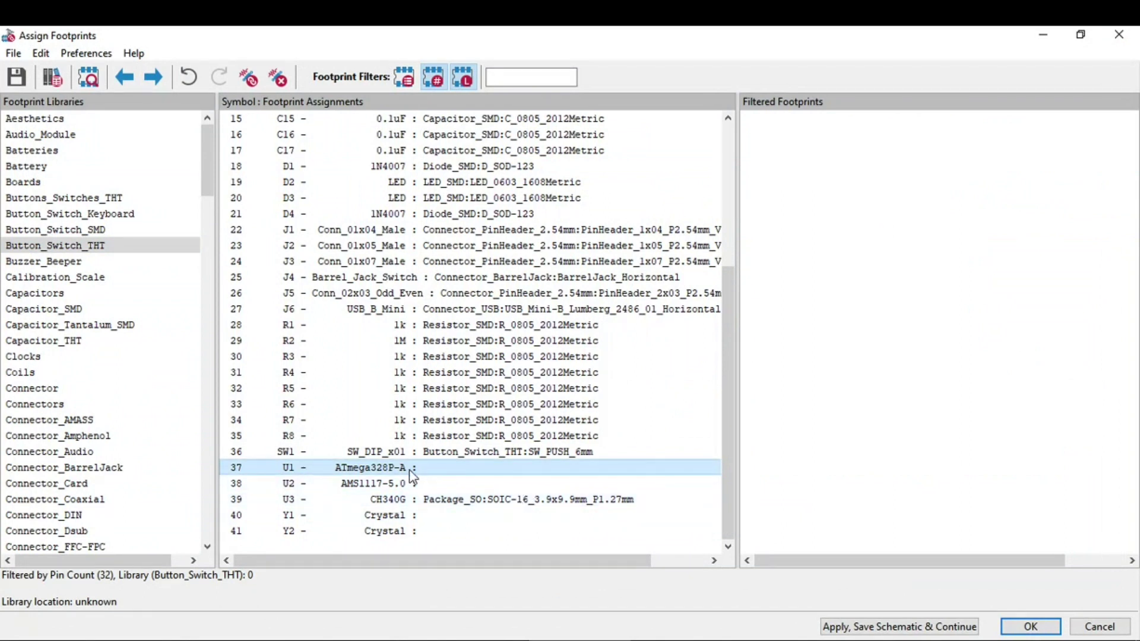
# Step: Check Package_QFP:TQFP-32_7x7mm_P0.8mm in 3D, then assign it to microcontroller U1
pyautogui.scroll(-20, 97, 429)
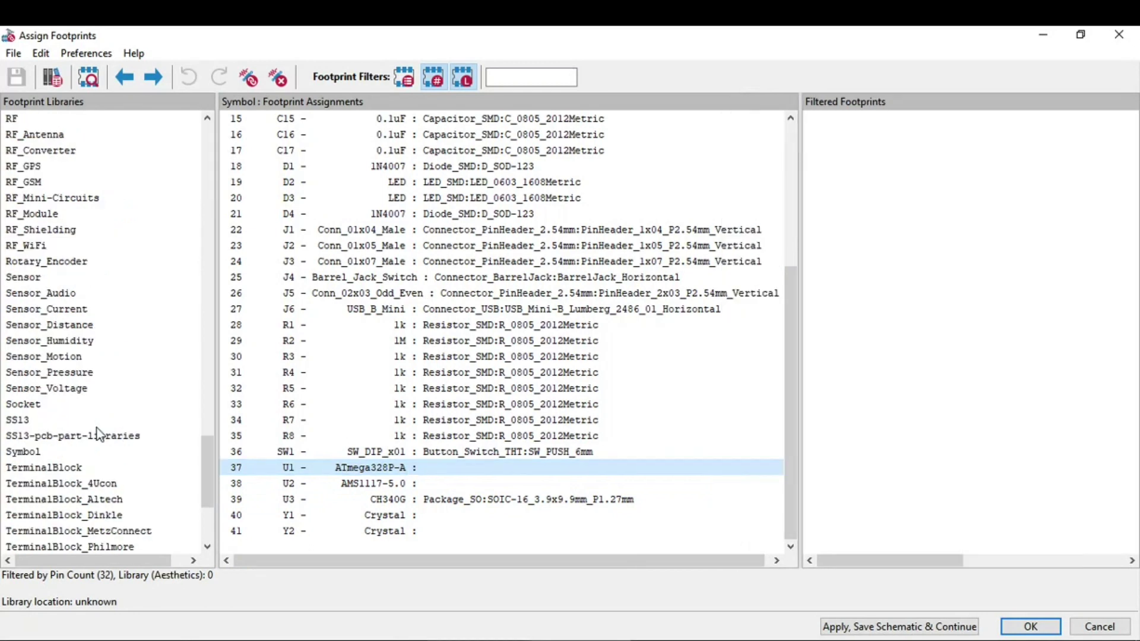
pyautogui.scroll(-4, 97, 428)
pyautogui.scroll(10, 98, 429)
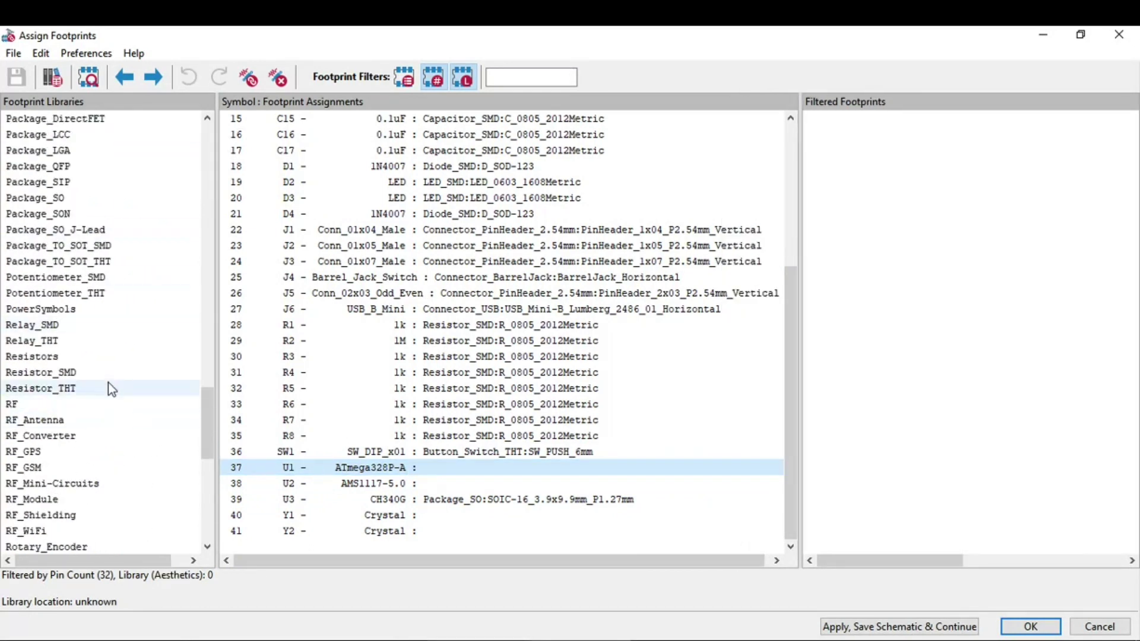
pyautogui.scroll(3, 108, 386)
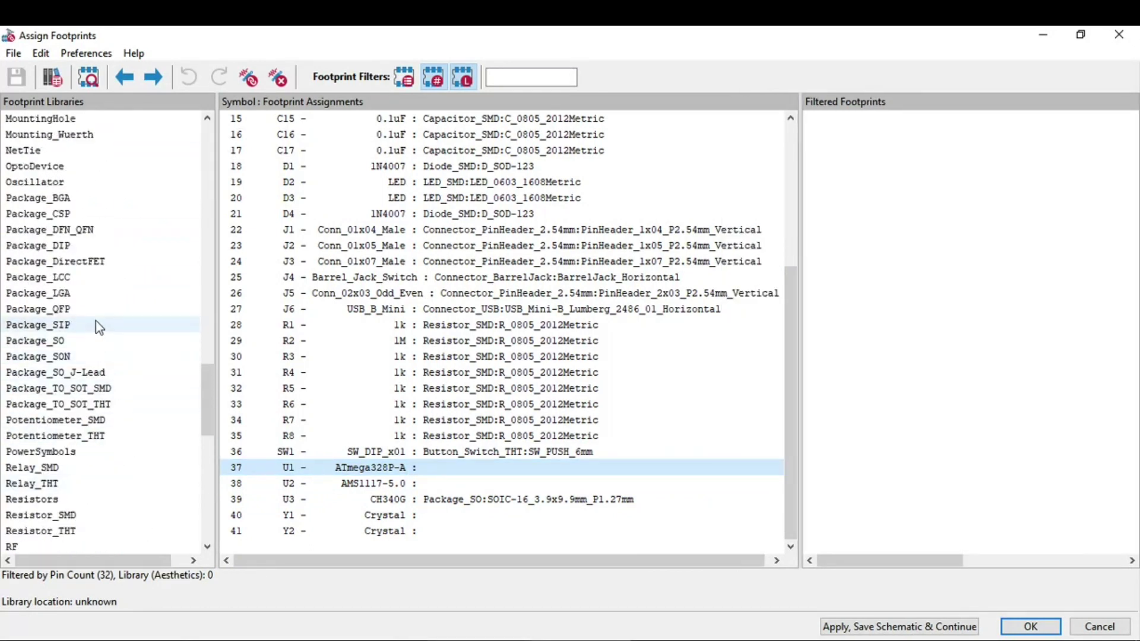
pyautogui.click(107, 310)
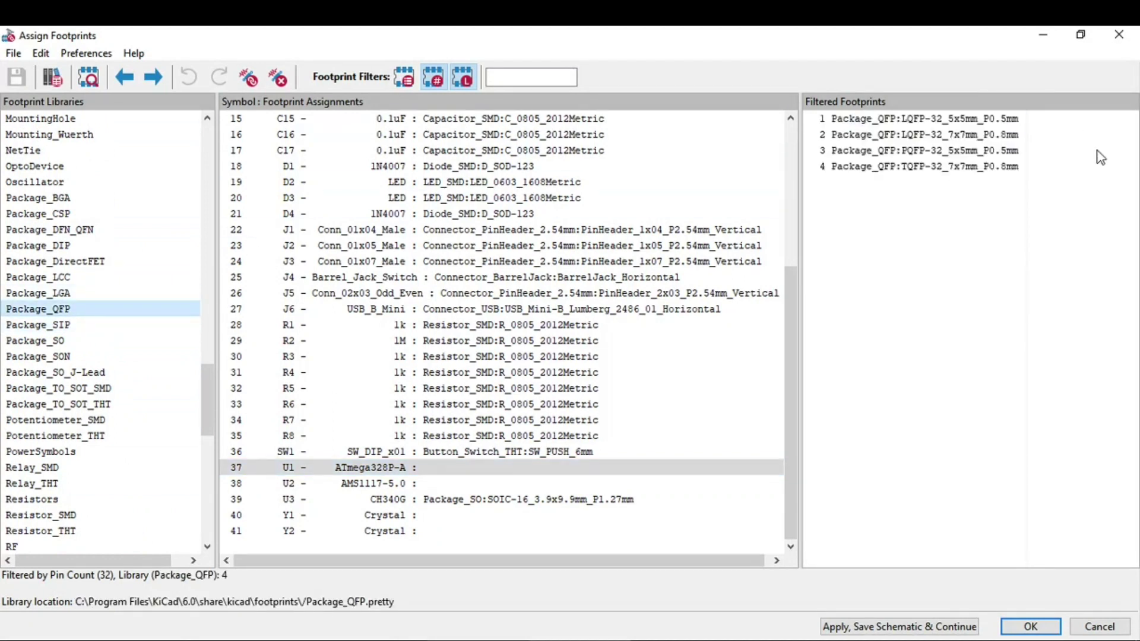
pyautogui.click(1028, 170)
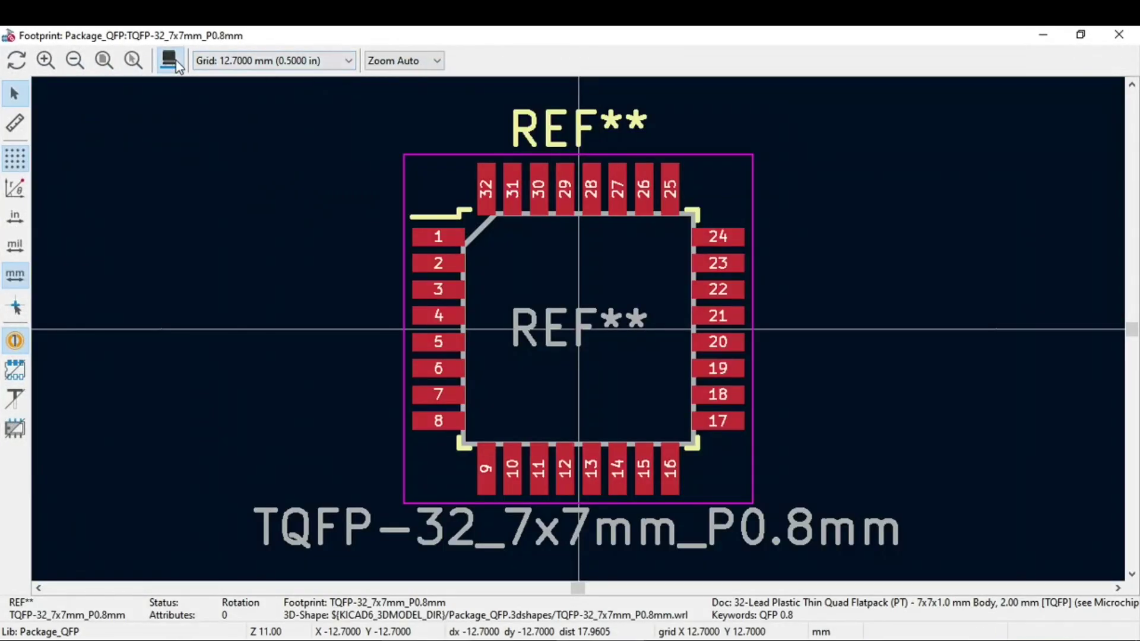
pyautogui.click(172, 60)
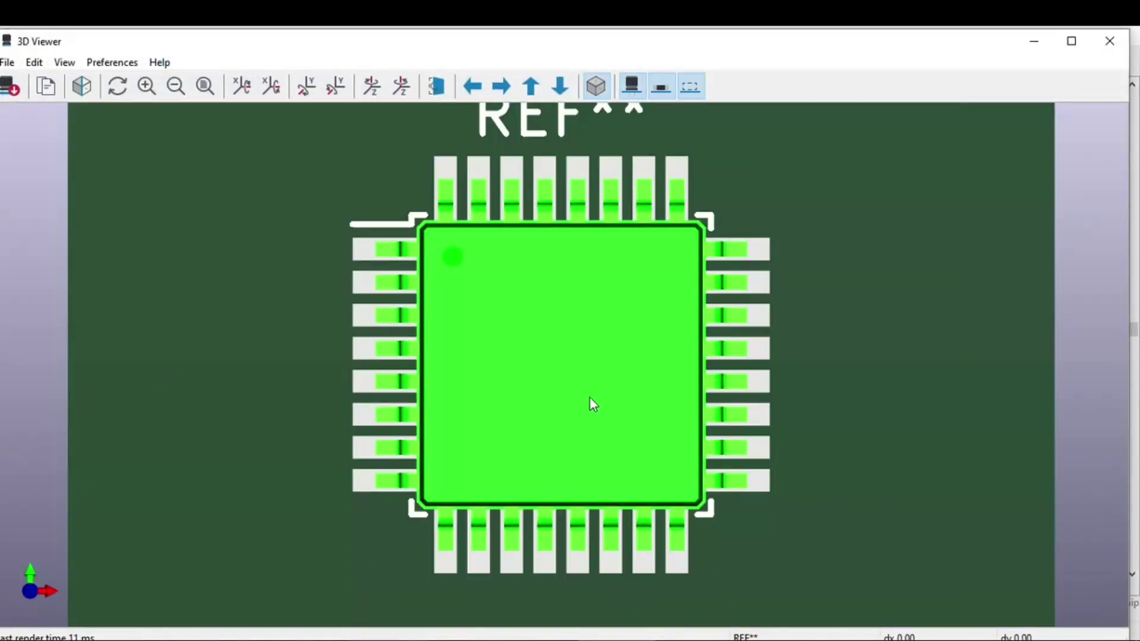
pyautogui.click(1111, 39)
pyautogui.click(1119, 34)
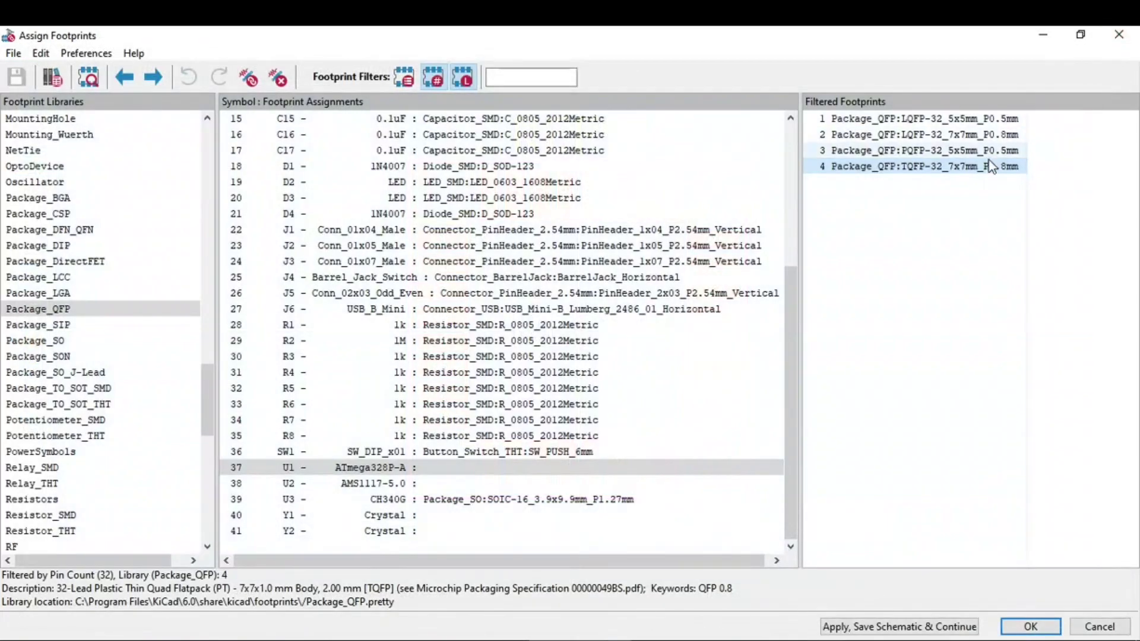
pyautogui.doubleClick(989, 167)
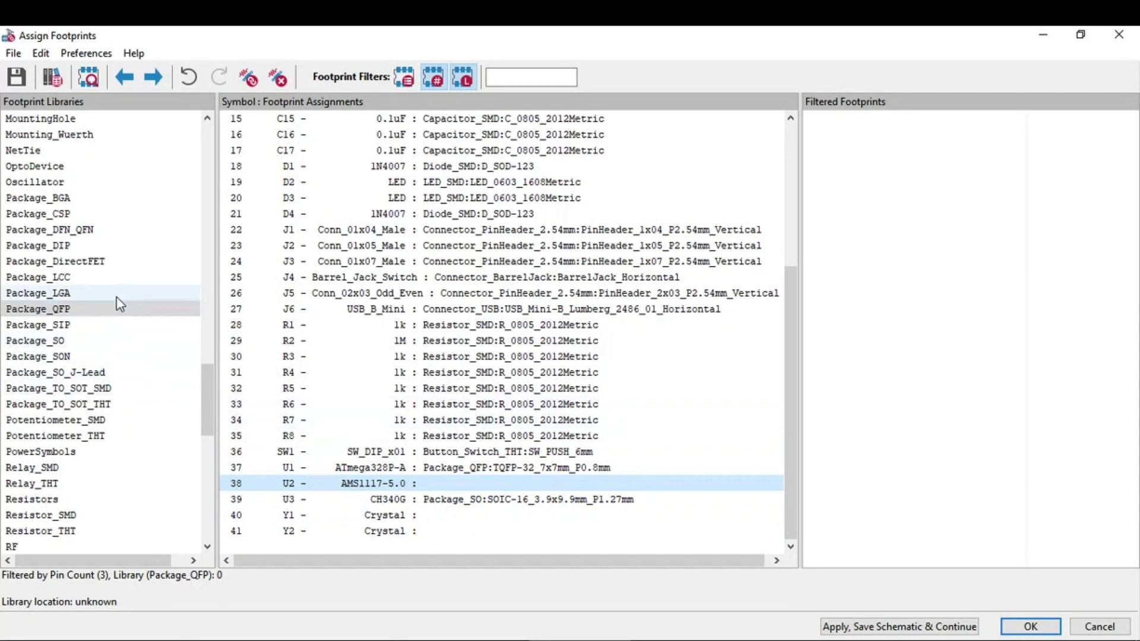
# Step: Filter Package_TO_SOT_SMD by symbol keywords and assign SOT-223-3_TabPin2 to U2
pyautogui.click(138, 392)
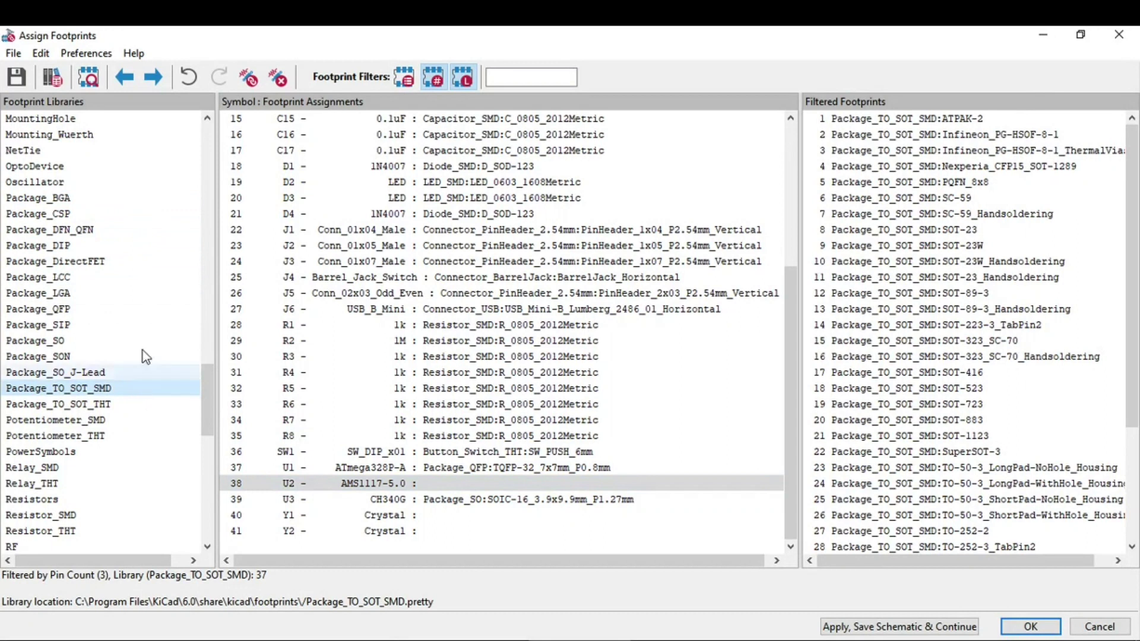
pyautogui.scroll(-3, 879, 451)
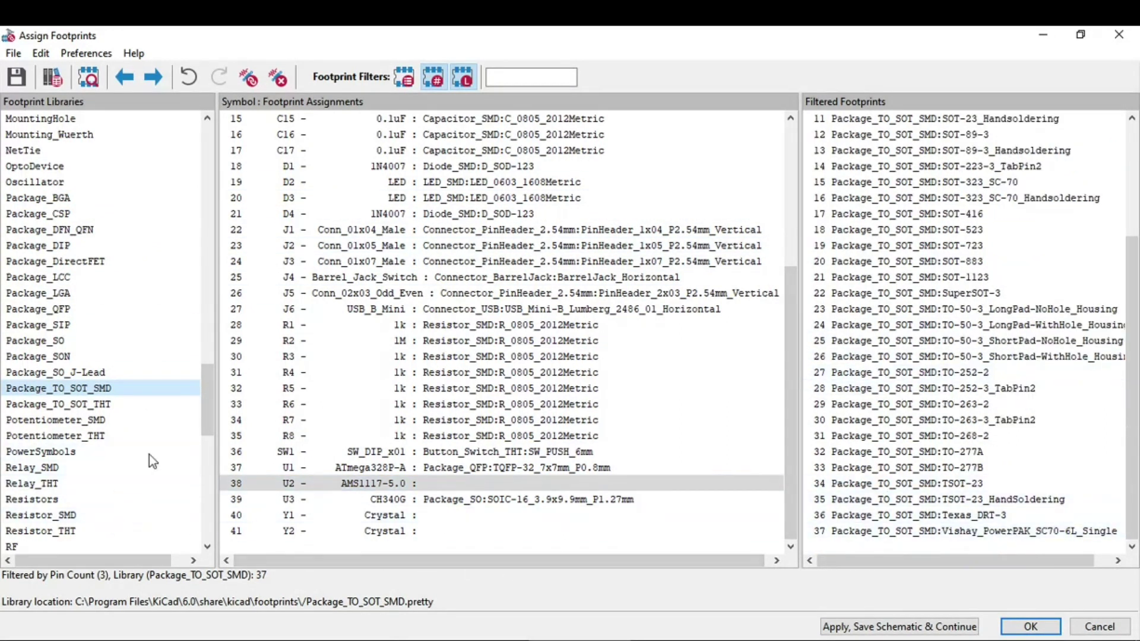
pyautogui.click(407, 80)
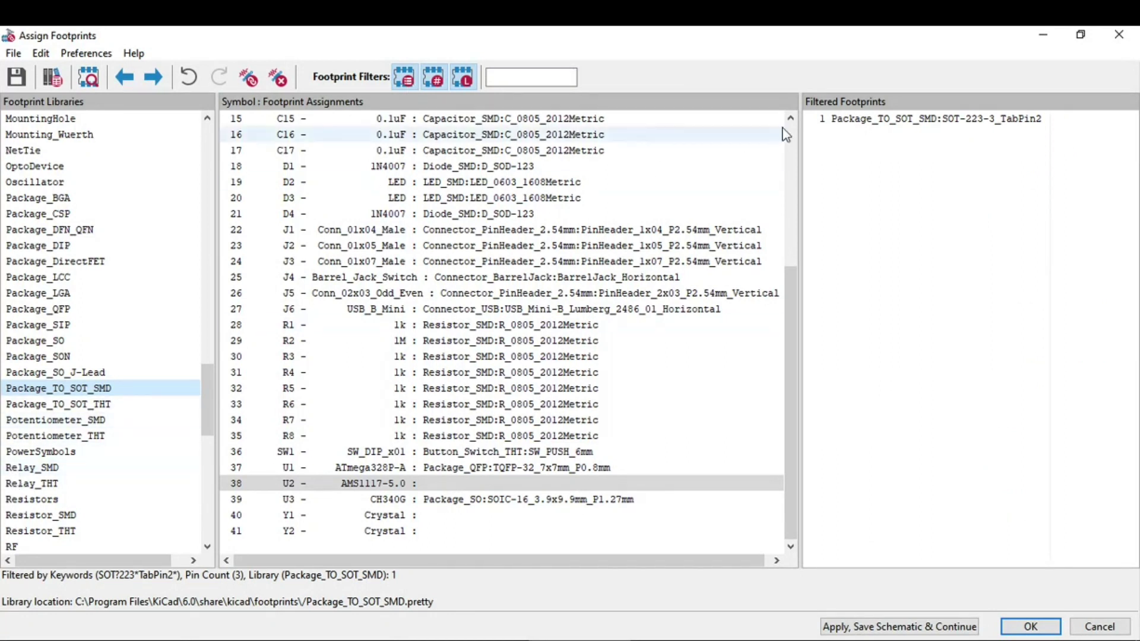
pyautogui.click(863, 121)
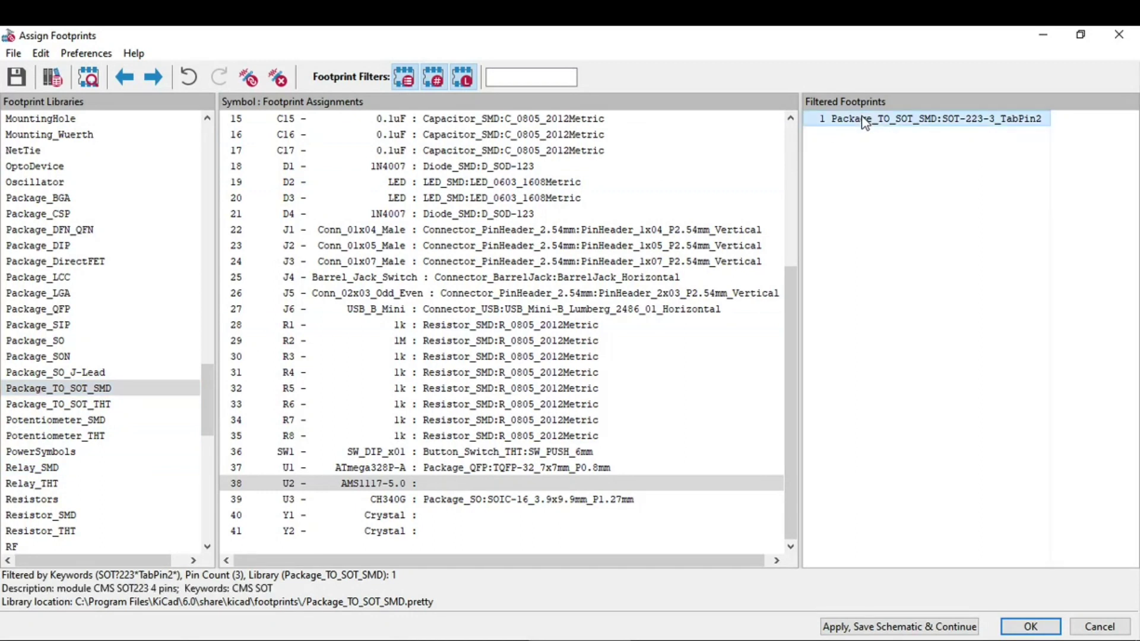
pyautogui.doubleClick(862, 121)
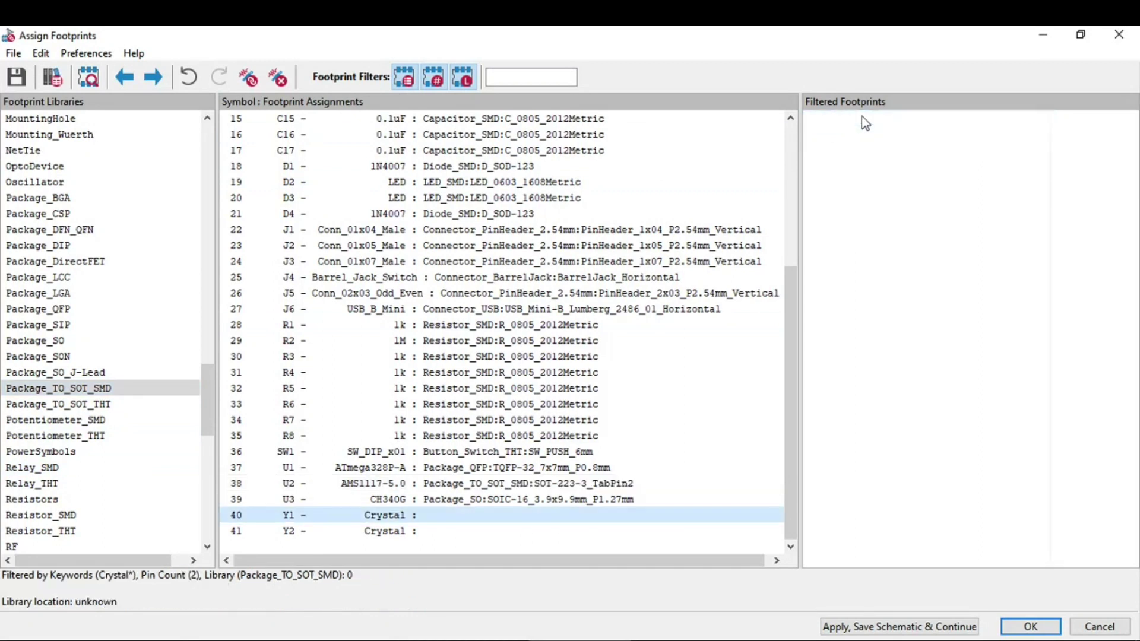
# Step: Inspect U2's assigned SOT-223-3_TabPin2 footprint in the footprint and 3D viewers
pyautogui.click(536, 490)
pyautogui.rightClick(537, 499)
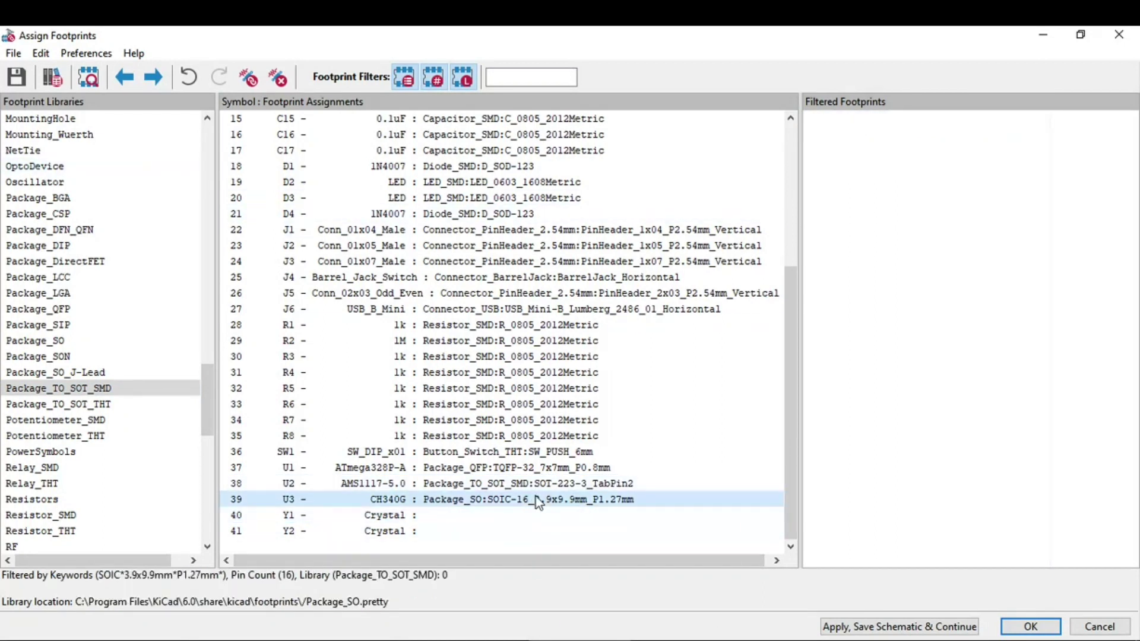
pyautogui.click(497, 486)
pyautogui.rightClick(496, 484)
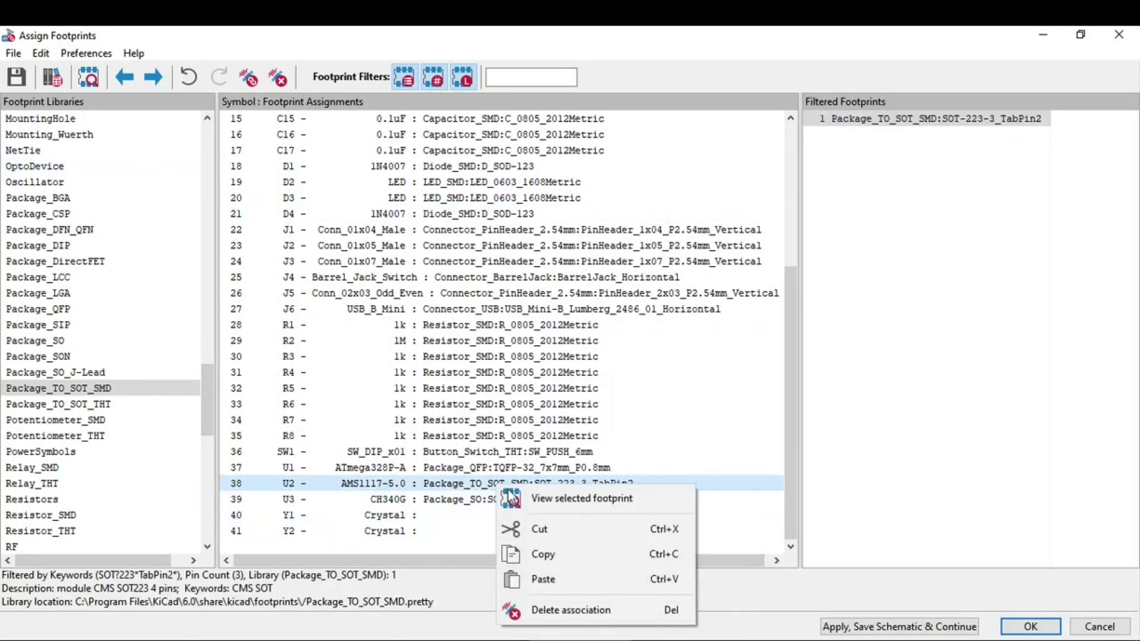
pyautogui.click(516, 500)
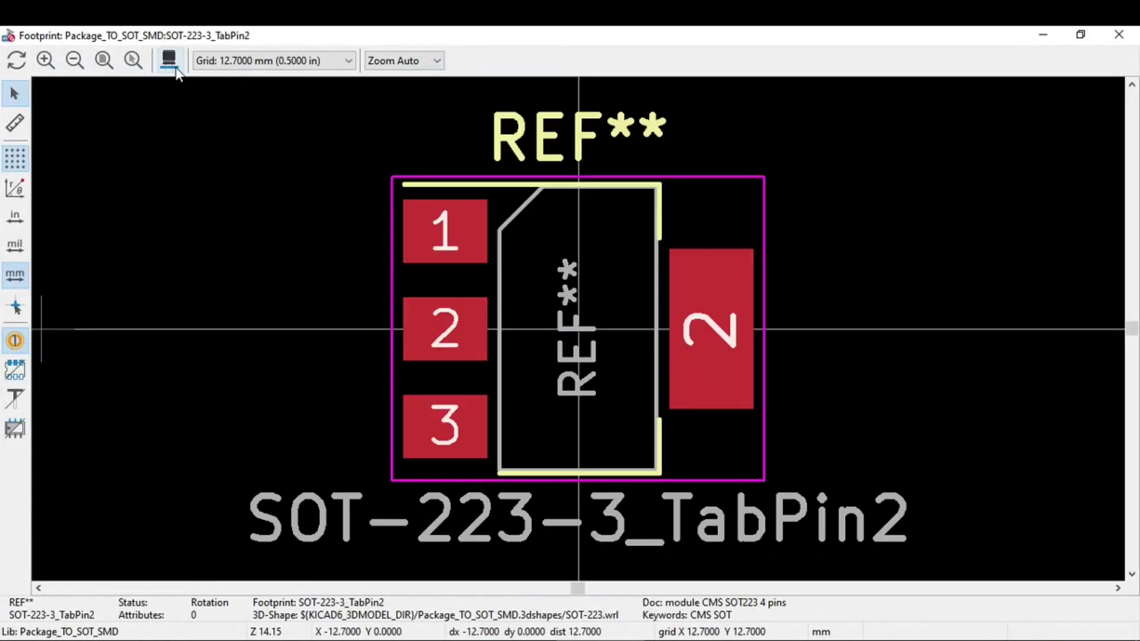
pyautogui.click(177, 69)
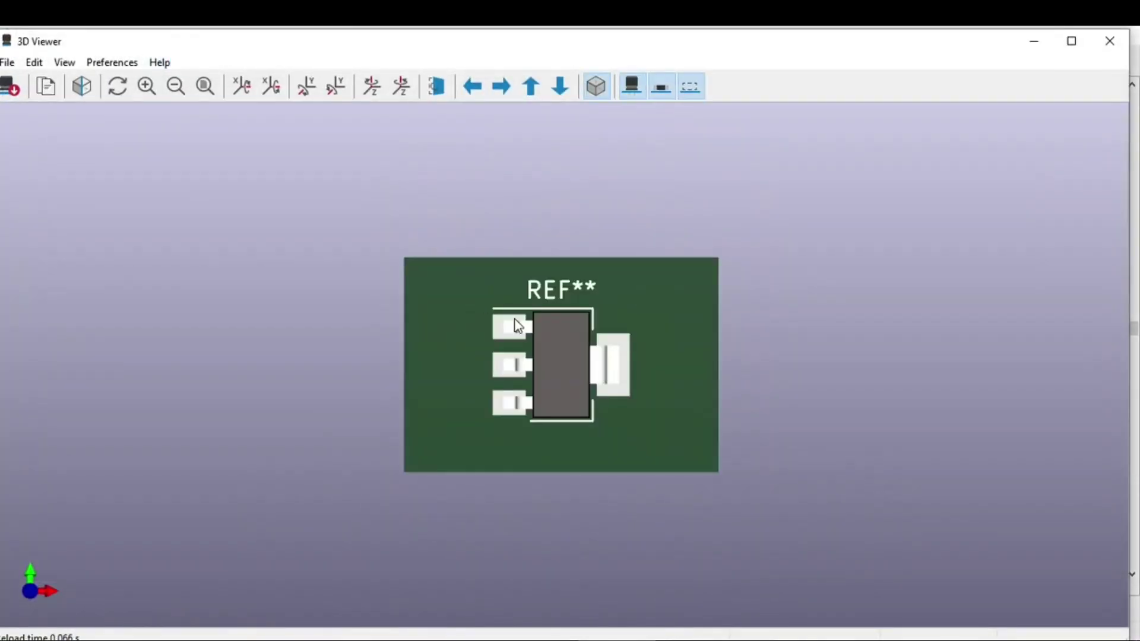
pyautogui.click(1110, 40)
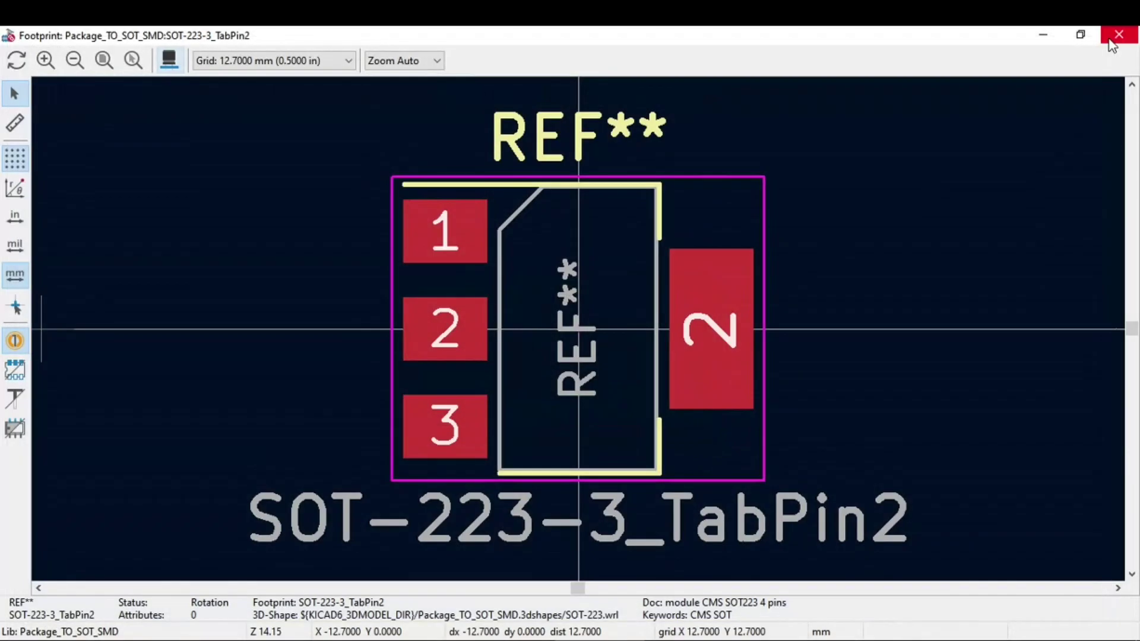
pyautogui.click(1110, 38)
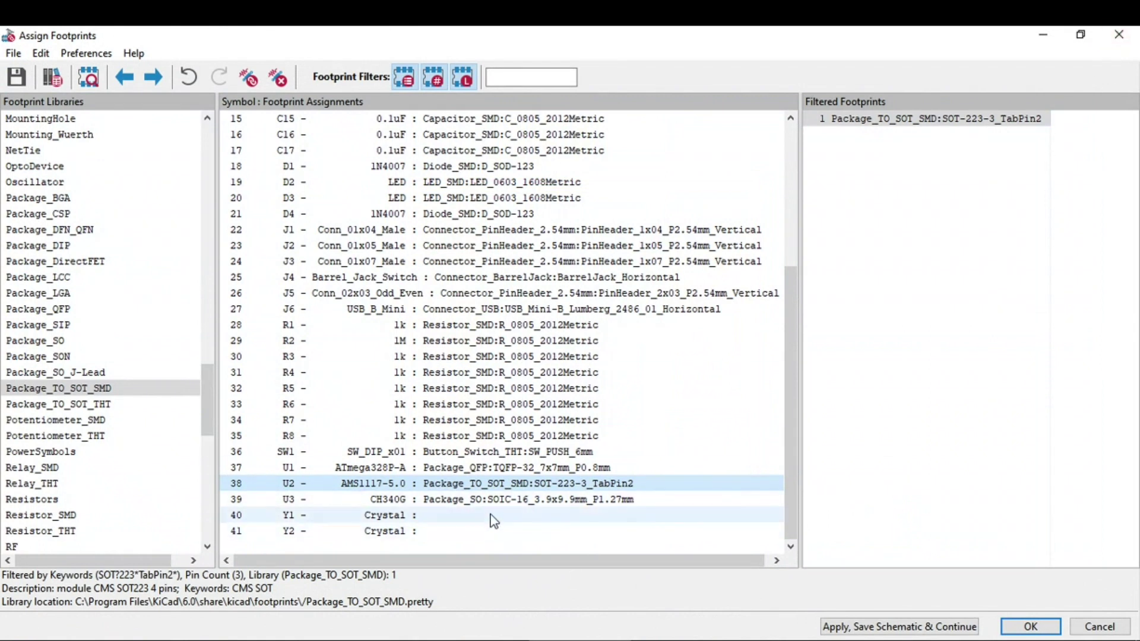
# Step: Preview Crystal:Crystal_HC49-4H_Vertical and assign it to crystal Y1
pyautogui.click(492, 516)
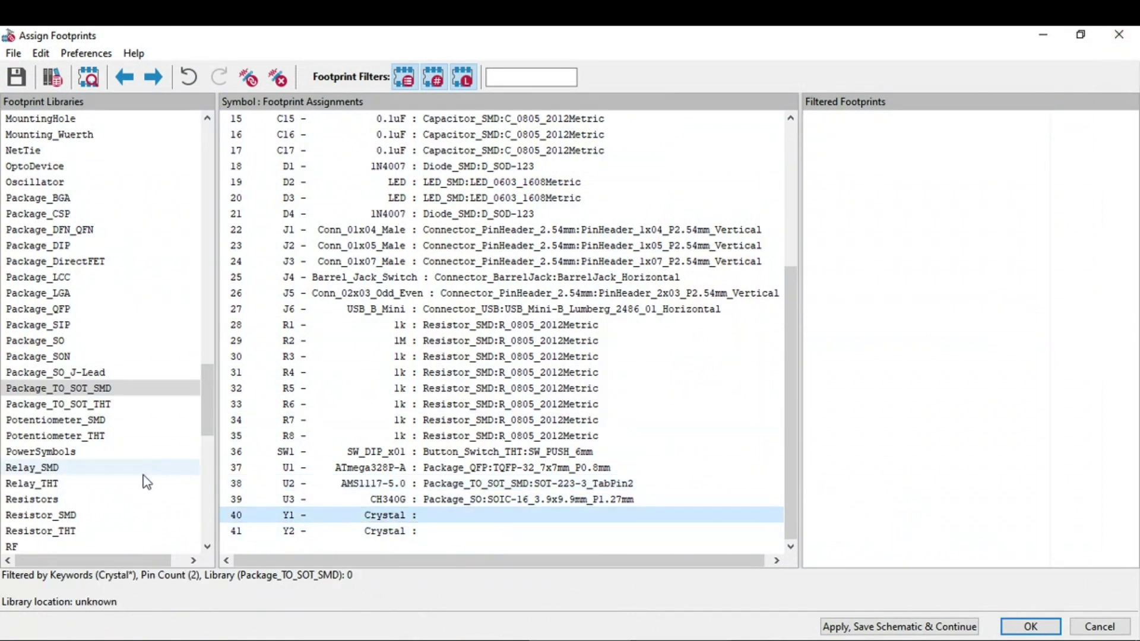
pyautogui.scroll(2, 94, 348)
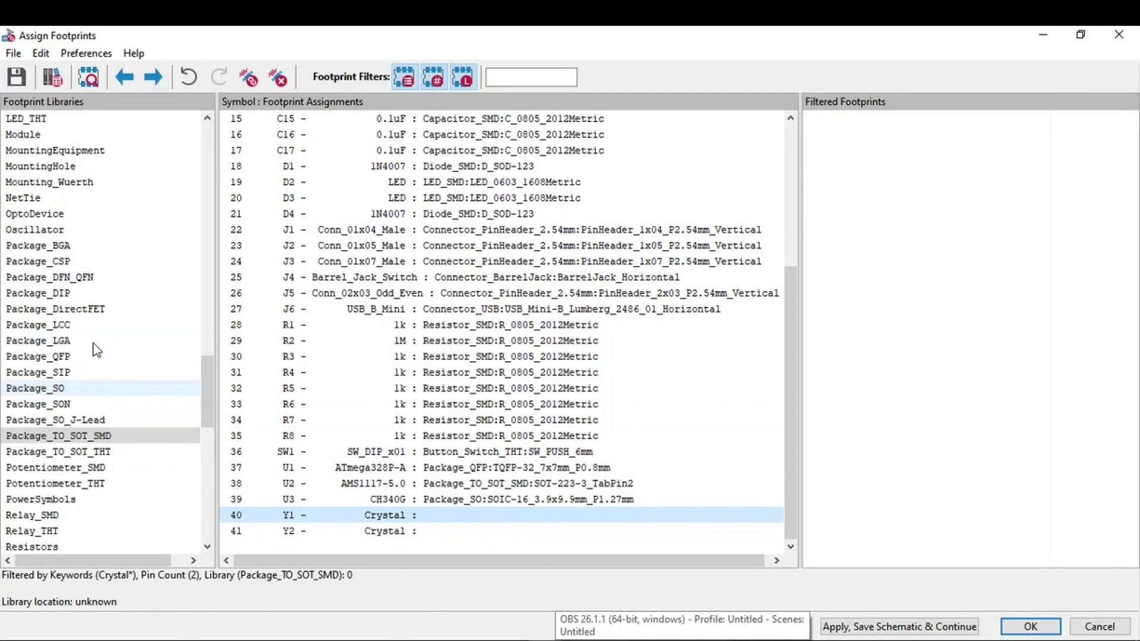
pyautogui.scroll(14, 94, 343)
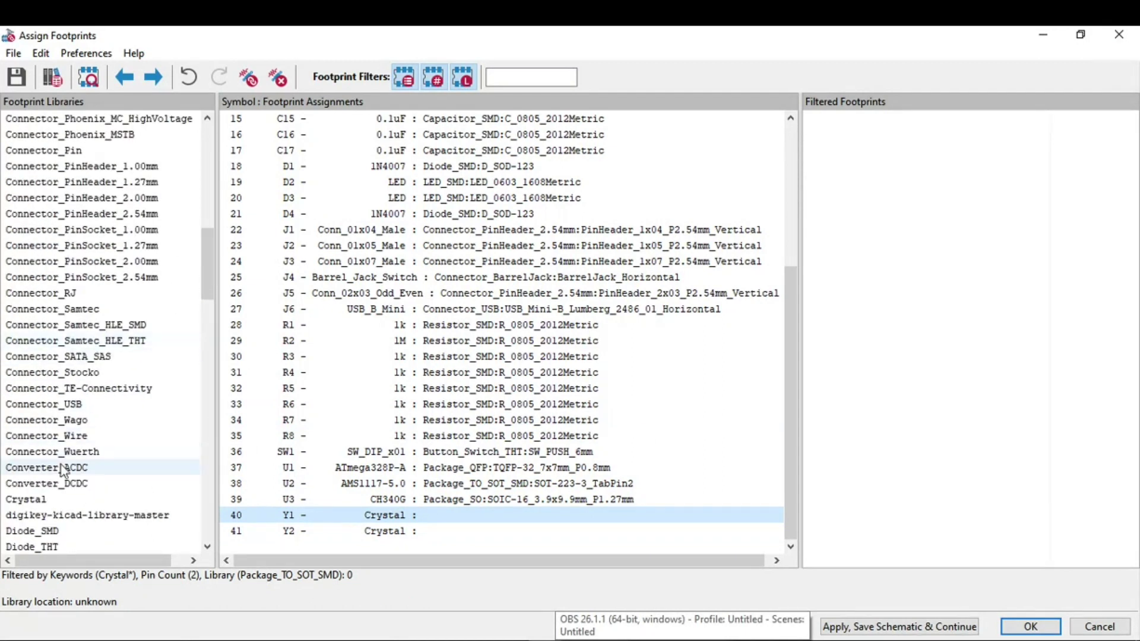
pyautogui.scroll(-1, 64, 471)
pyautogui.click(35, 452)
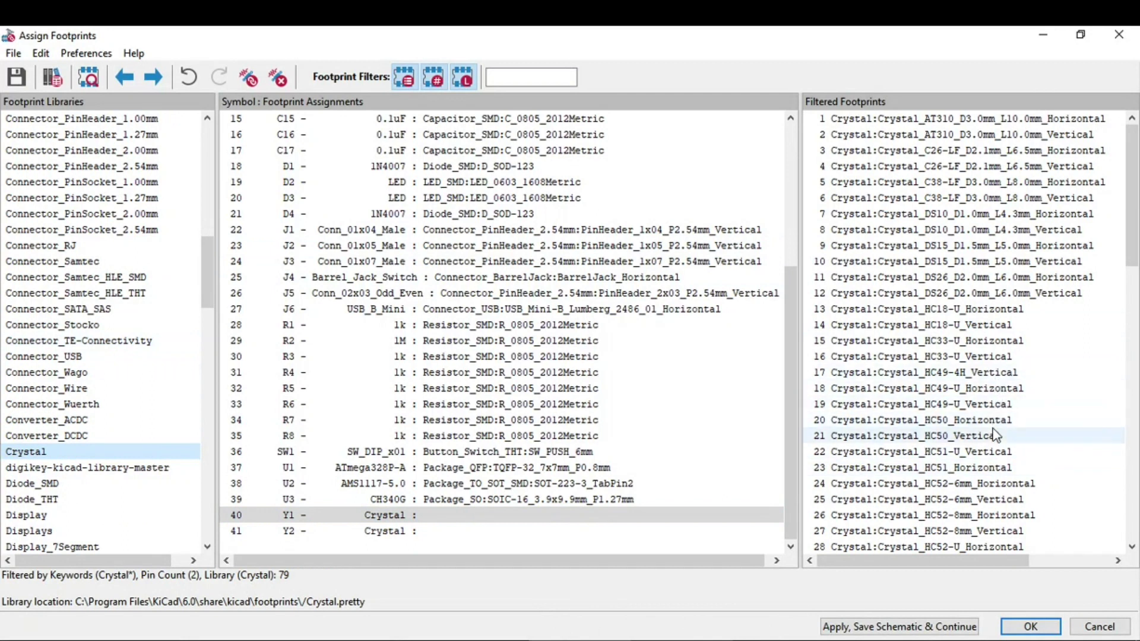
pyautogui.click(1011, 377)
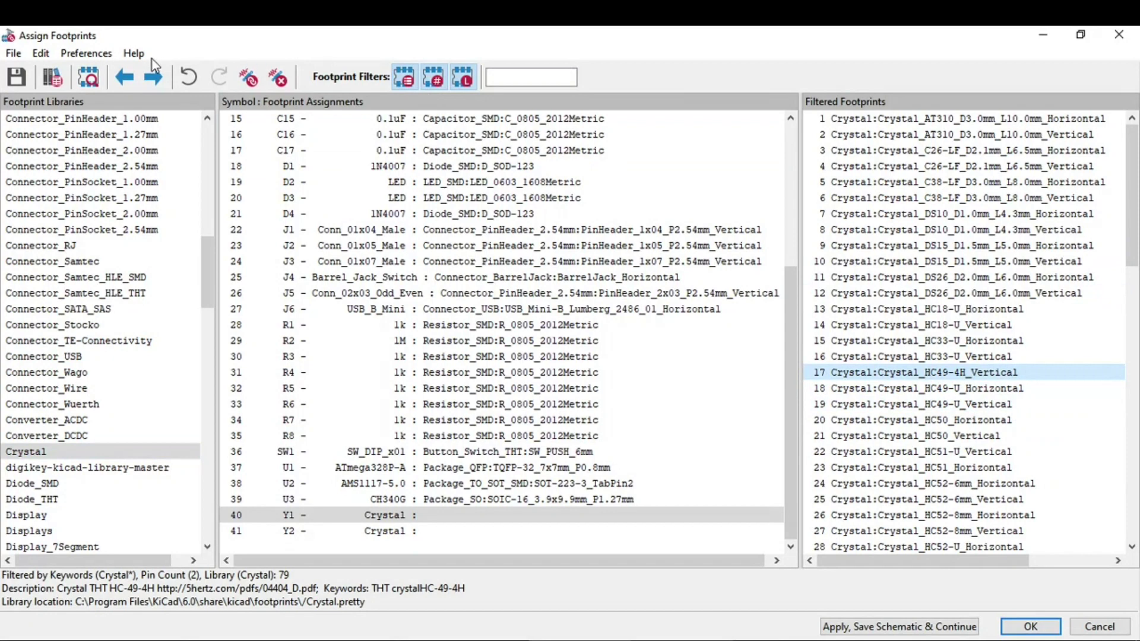
pyautogui.click(89, 78)
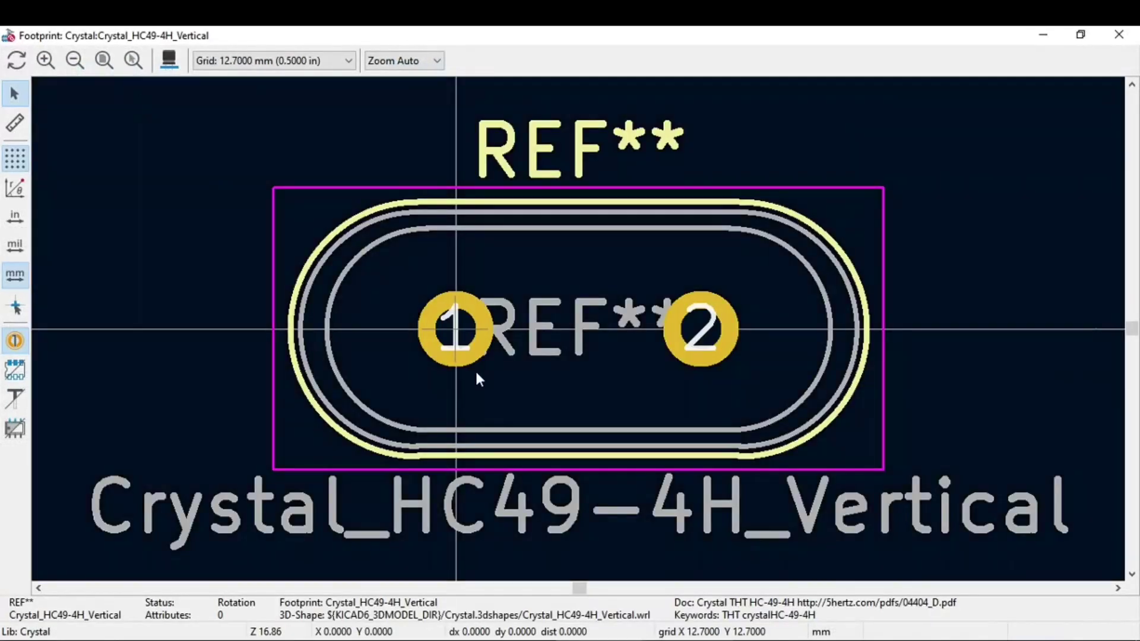
pyautogui.click(1110, 41)
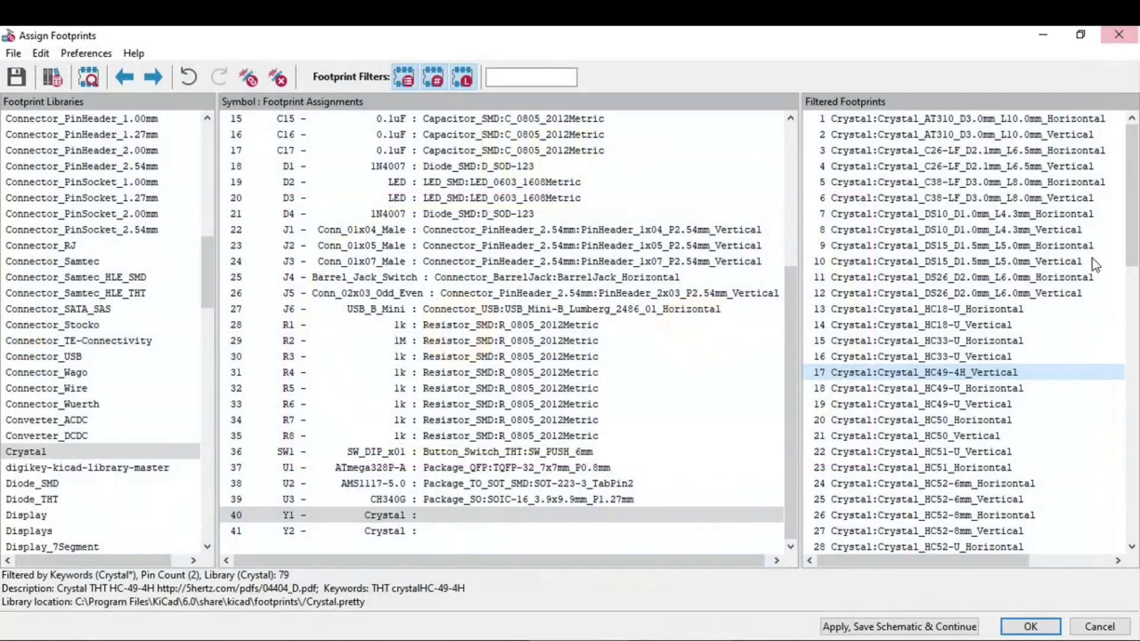
pyautogui.doubleClick(1042, 372)
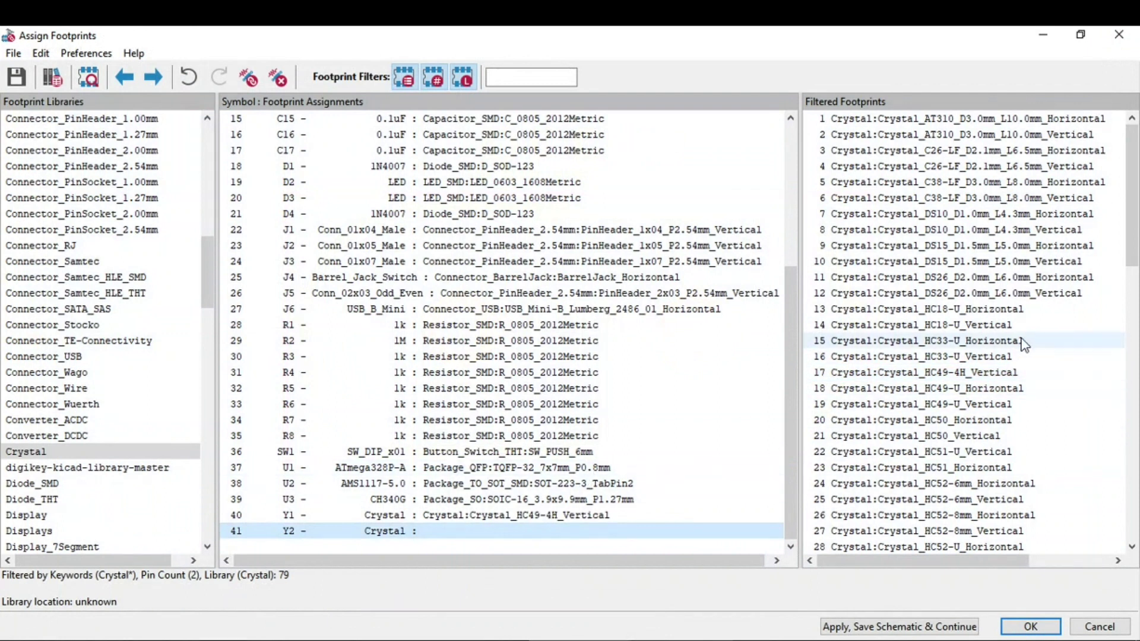
# Step: Assign the same Crystal_HC49-4H_Vertical footprint to crystal Y2
pyautogui.doubleClick(1025, 373)
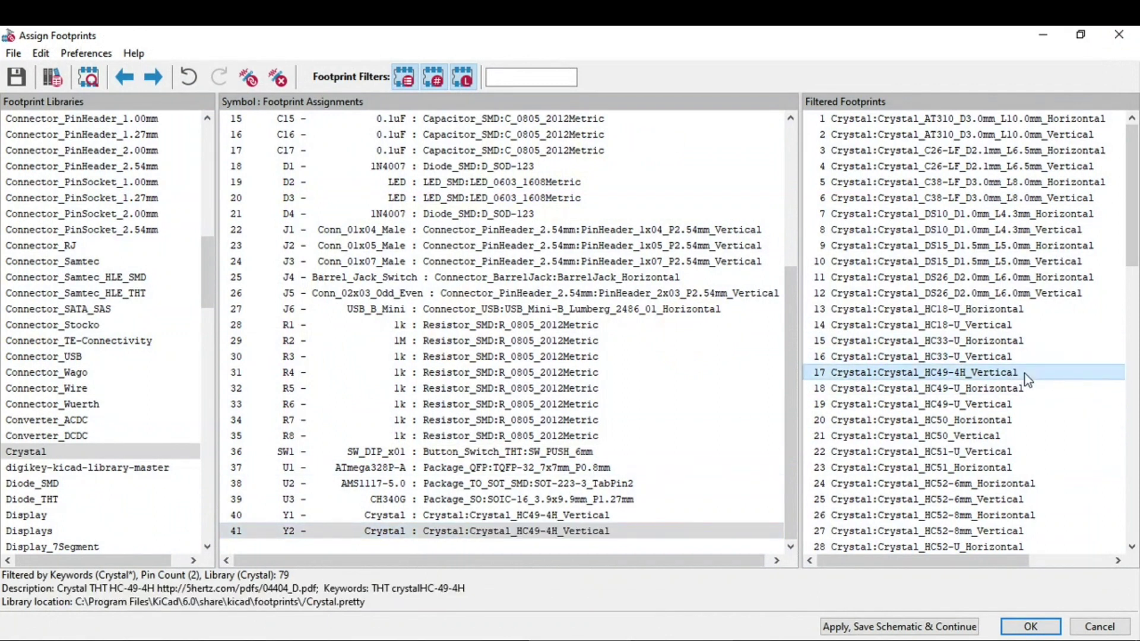
pyautogui.scroll(4, 440, 469)
pyautogui.scroll(-4, 439, 469)
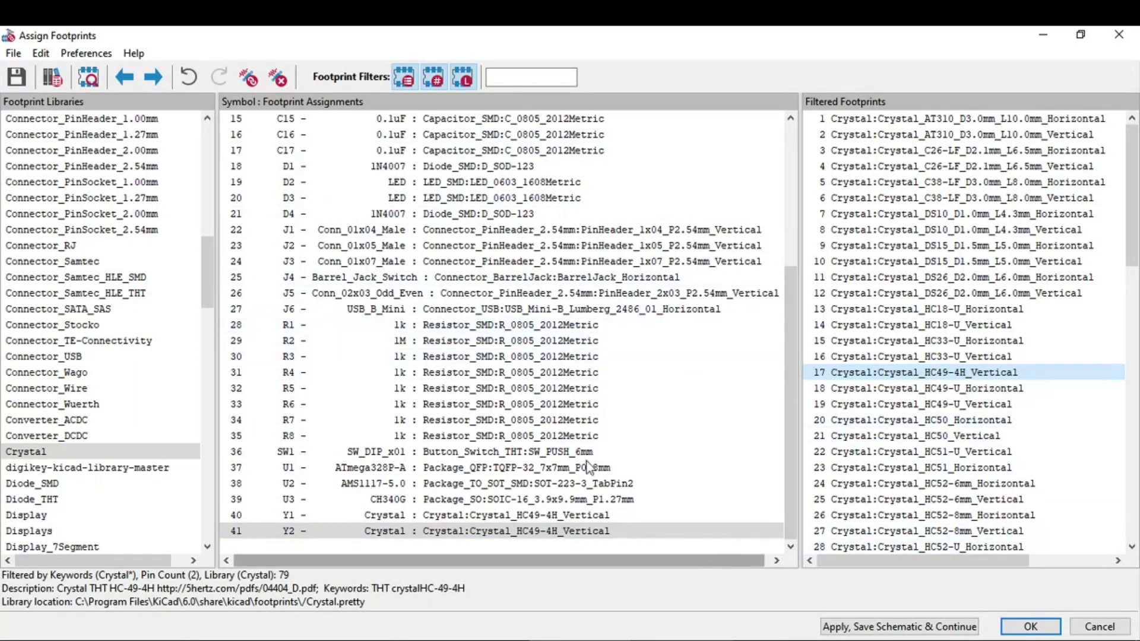
# Step: Save to Schematic with Apply, Save Schematic & Continue and OK, then zoom out on the sheet
pyautogui.click(14, 55)
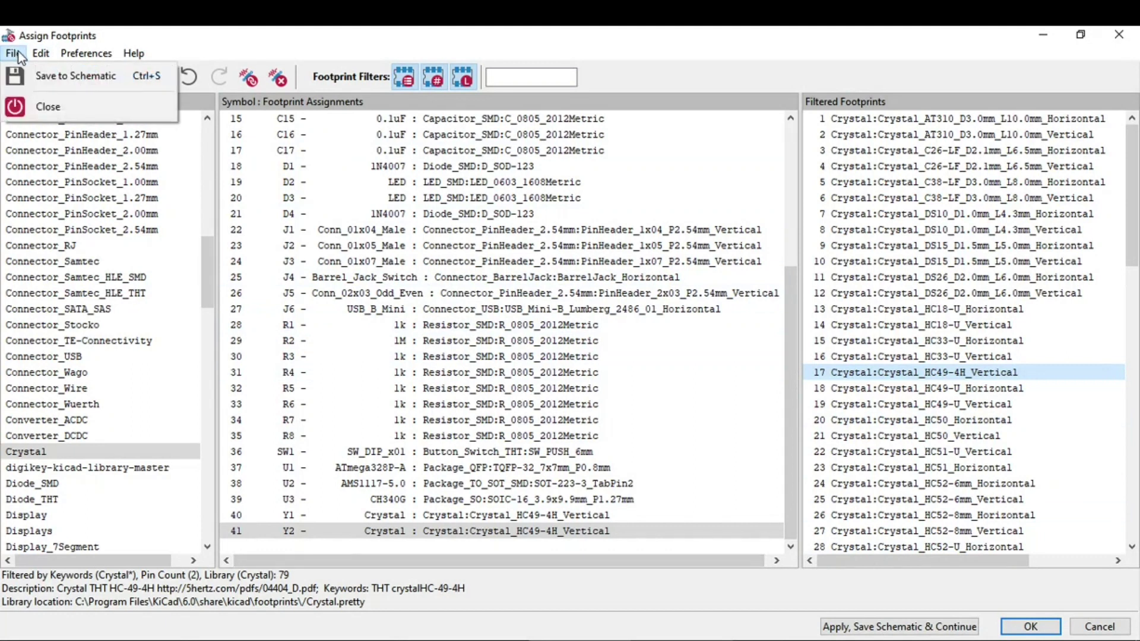
pyautogui.click(23, 81)
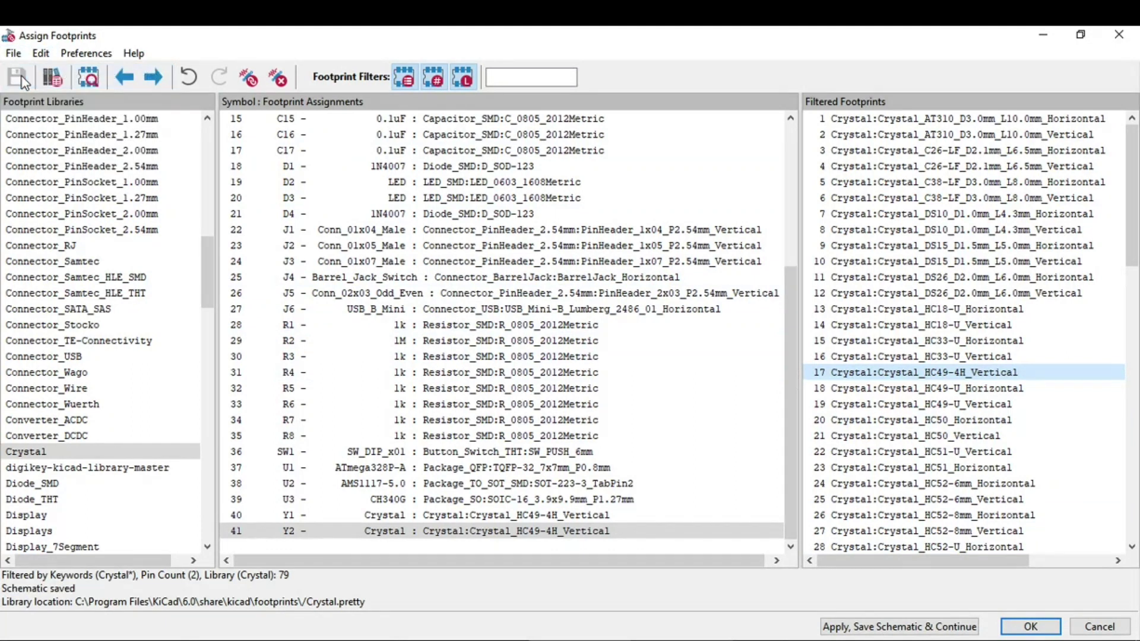
pyautogui.click(878, 631)
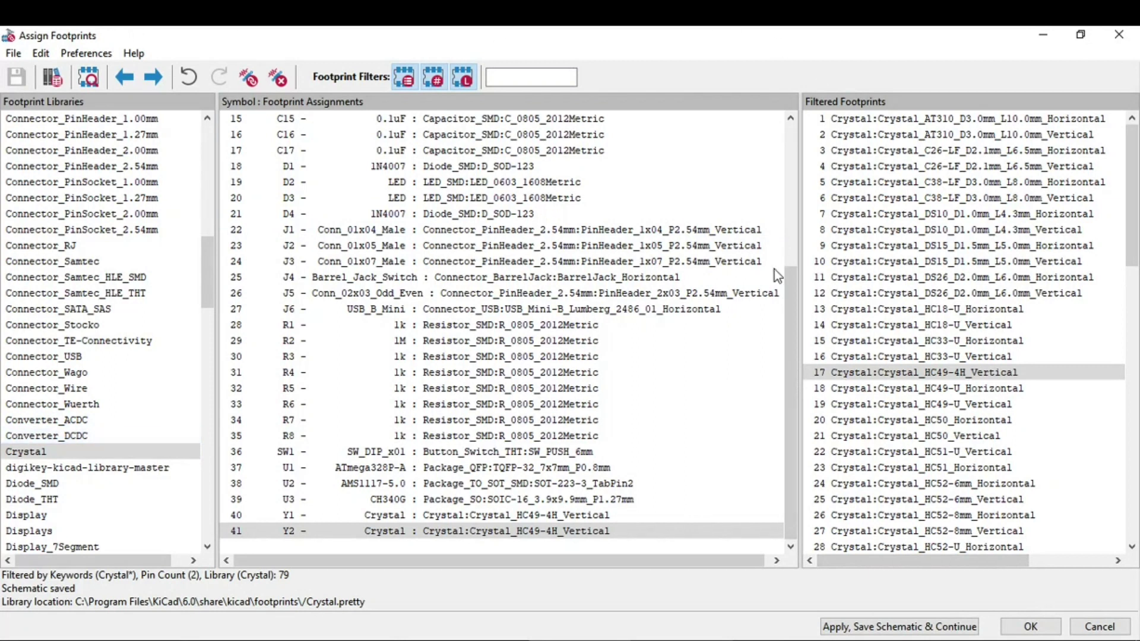
pyautogui.click(1031, 627)
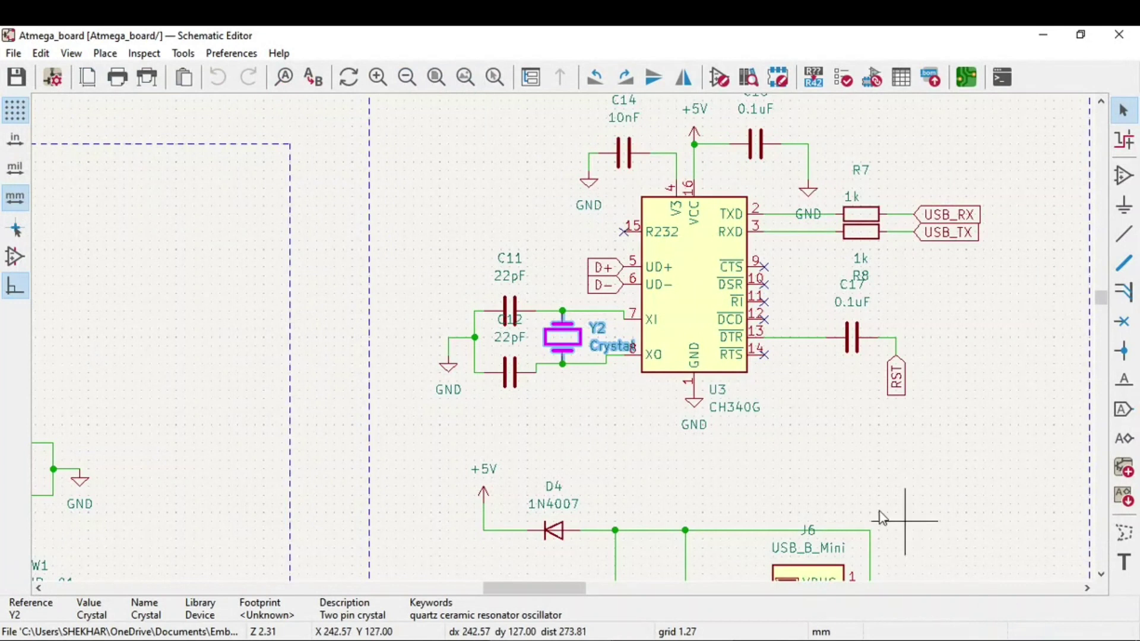
pyautogui.click(677, 410)
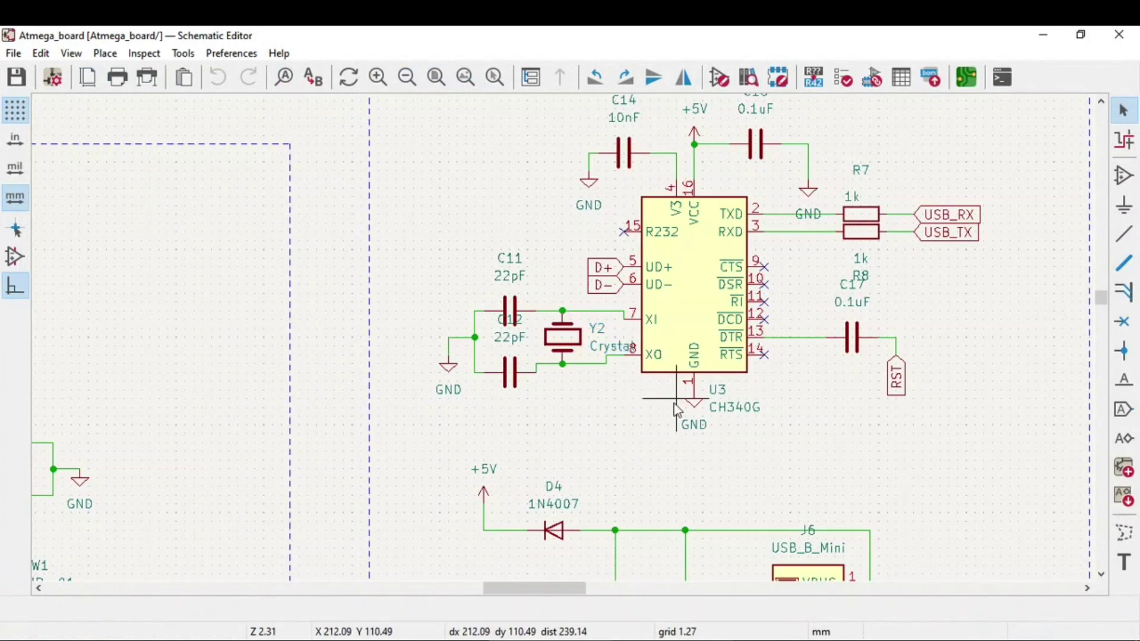
pyautogui.scroll(-5, 677, 410)
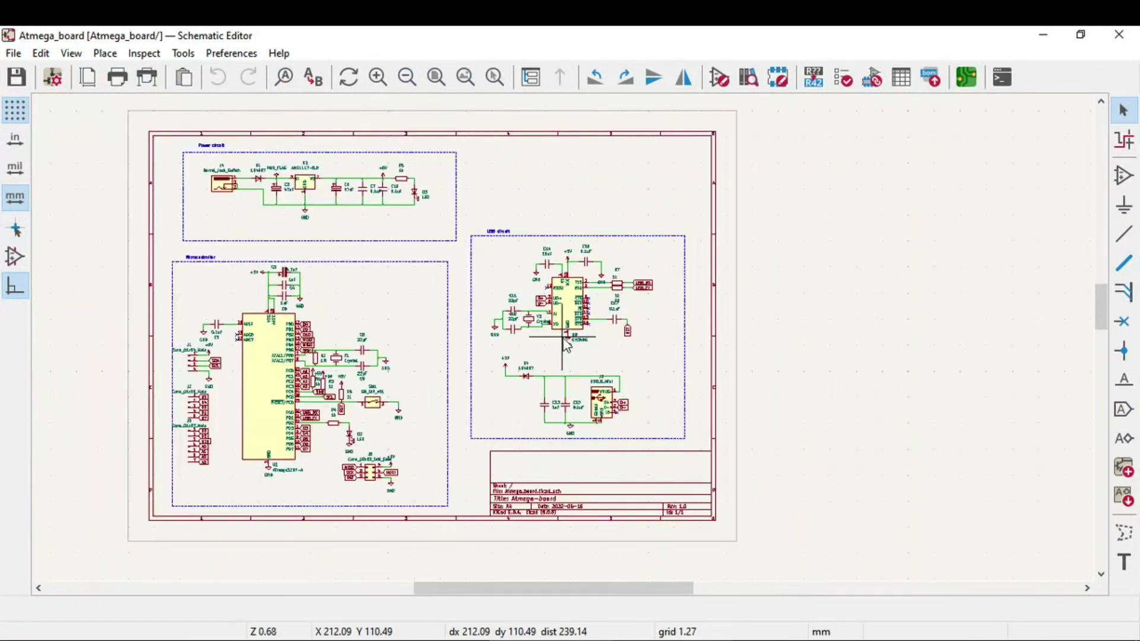